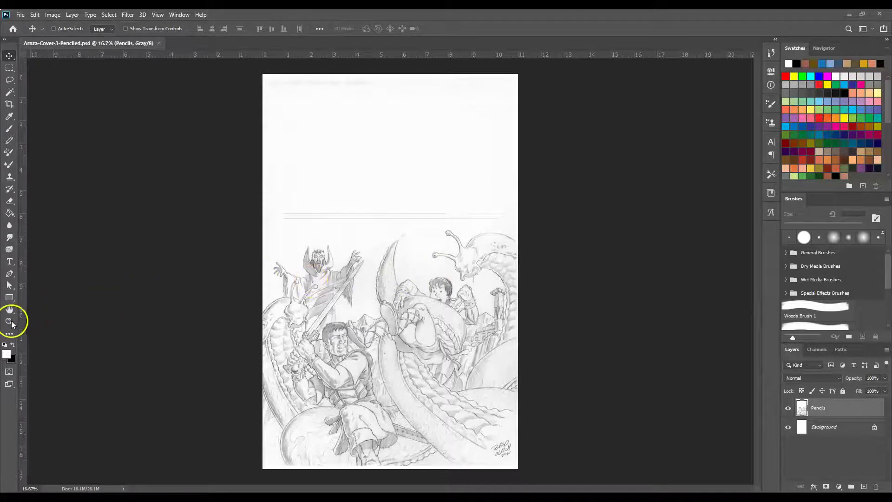
# Step: Open the scanned pencil drawing Arnza-Cover-Art-3-003 from the Arnza folder
pyautogui.click(22, 15)
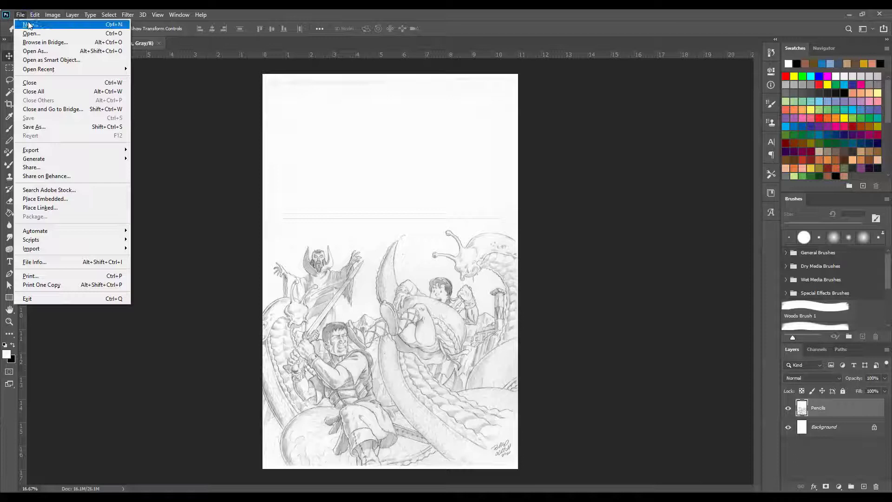
pyautogui.click(31, 34)
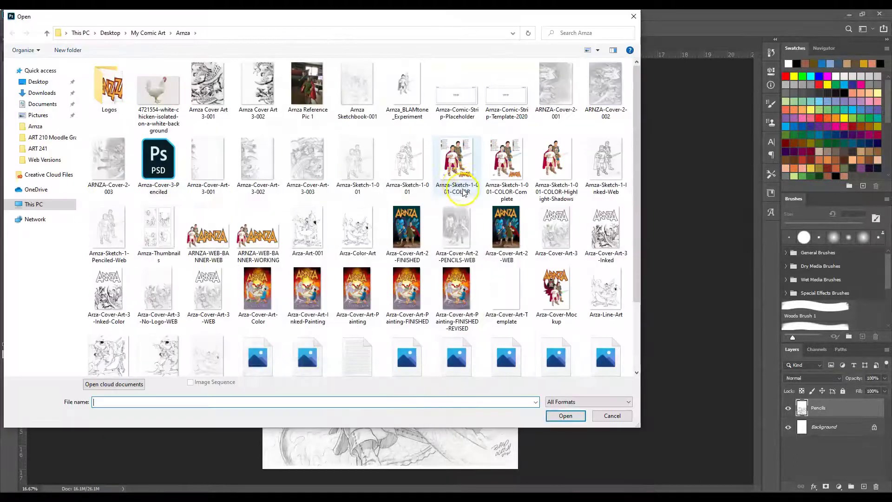
pyautogui.click(308, 161)
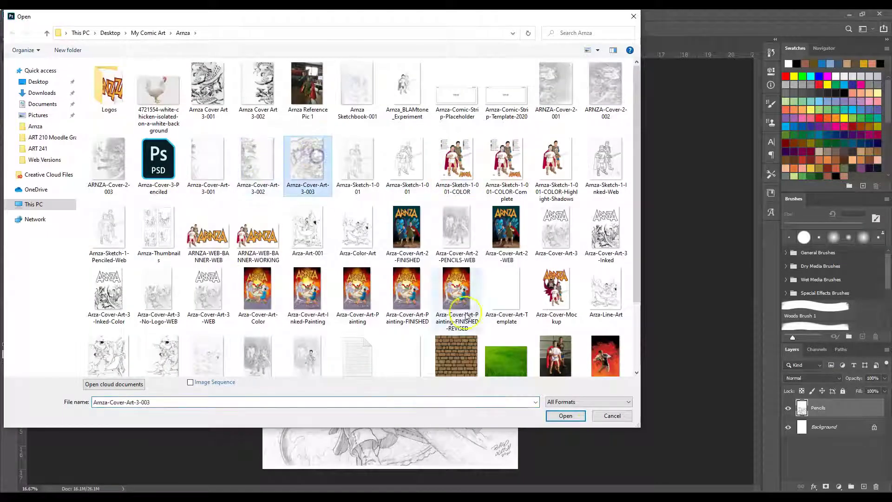
pyautogui.click(565, 415)
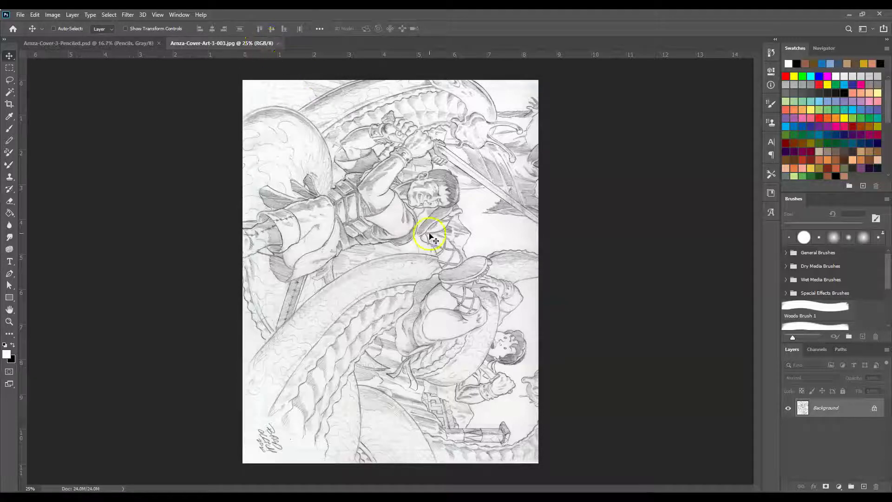
# Step: Examine the scan's pencil lines and colour noise at 700% magnification, and close the scan to return to the penciled cover
pyautogui.click(9, 321)
pyautogui.click(434, 220)
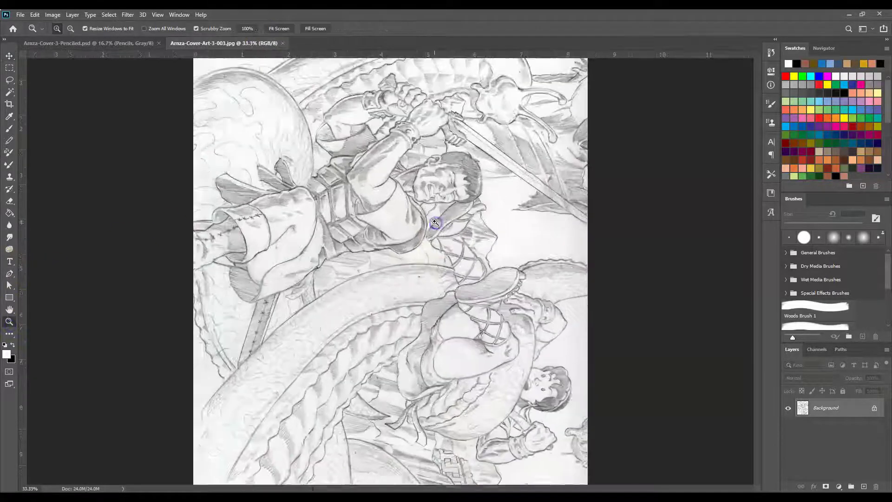
pyautogui.moveTo(434, 220)
pyautogui.mouseDown()
pyautogui.moveTo(416, 231)
pyautogui.moveTo(430, 237)
pyautogui.mouseUp()
pyautogui.click(655, 247)
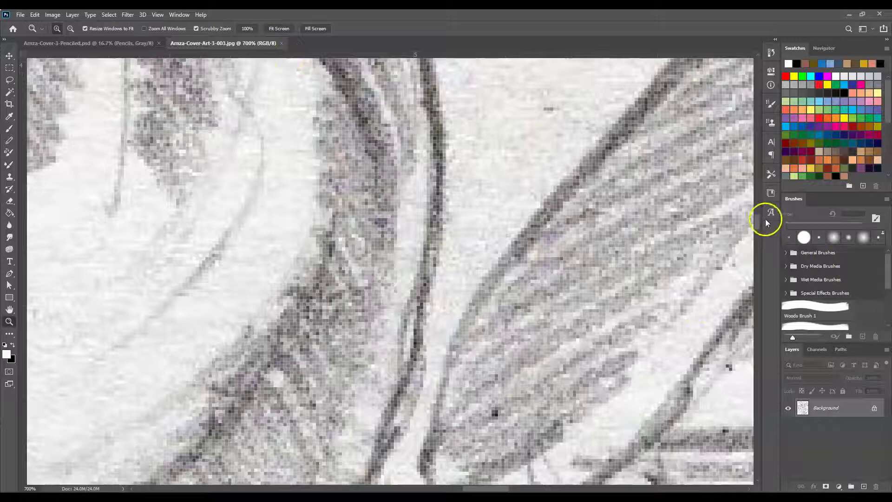
pyautogui.moveTo(759, 221); pyautogui.dragTo(759, 255)
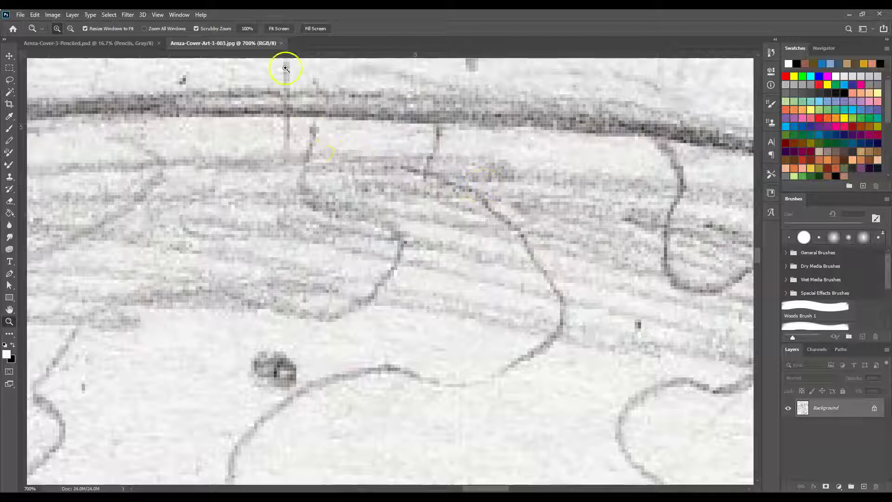
pyautogui.click(282, 43)
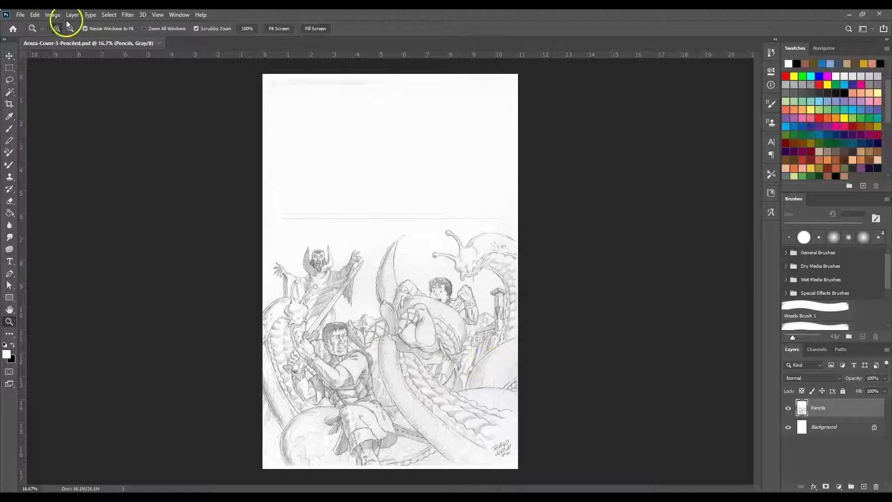
# Step: Try a Duotone conversion on the grayscale cover, changing the ink type from Monotone to Duotone
pyautogui.click(53, 16)
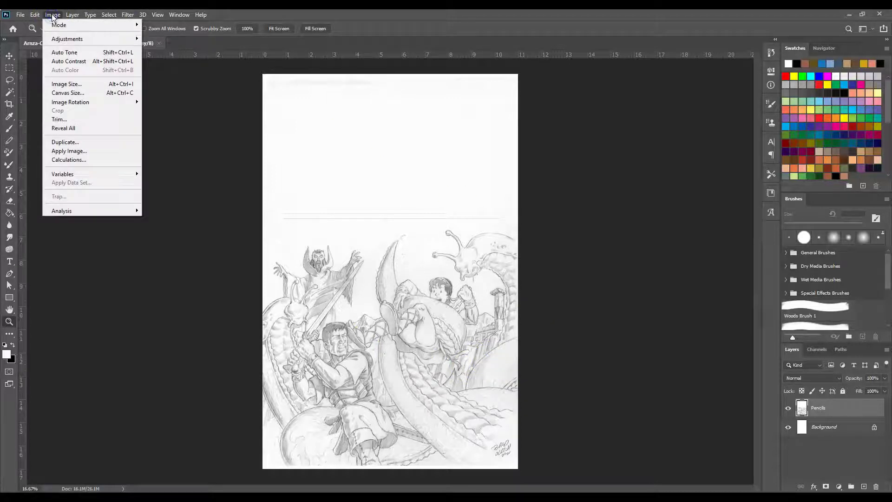
pyautogui.moveTo(53, 28)
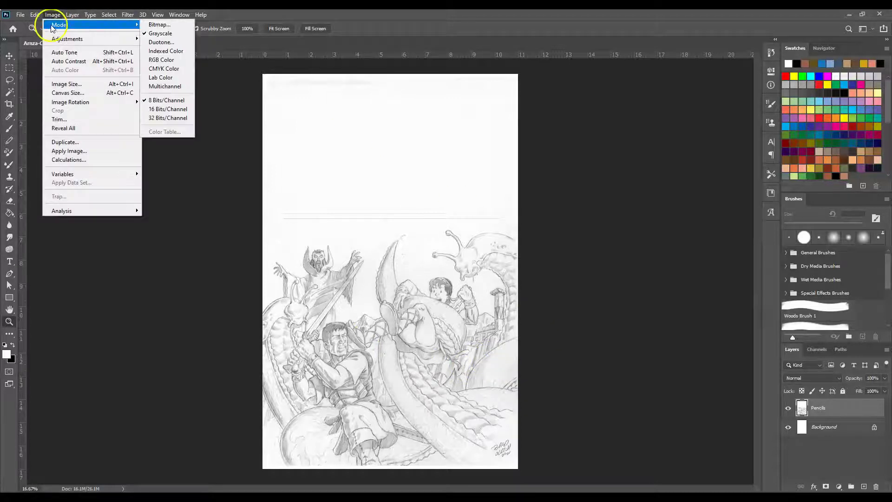
pyautogui.click(162, 42)
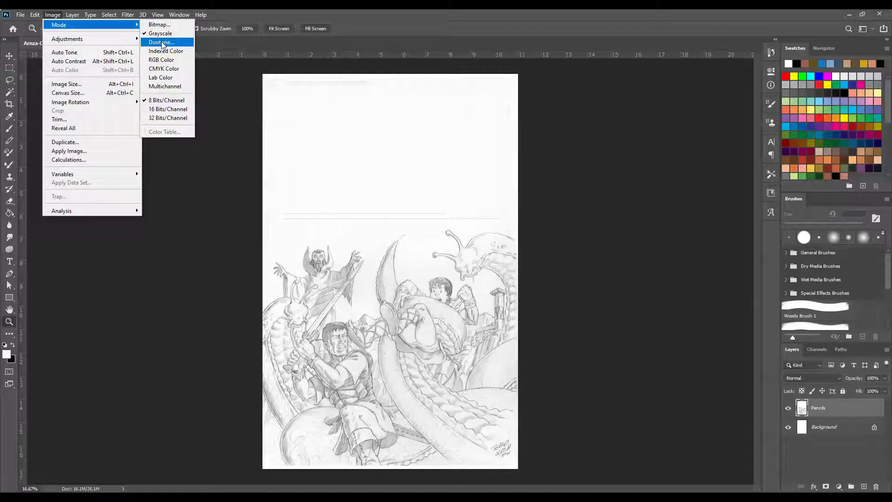
pyautogui.click(162, 43)
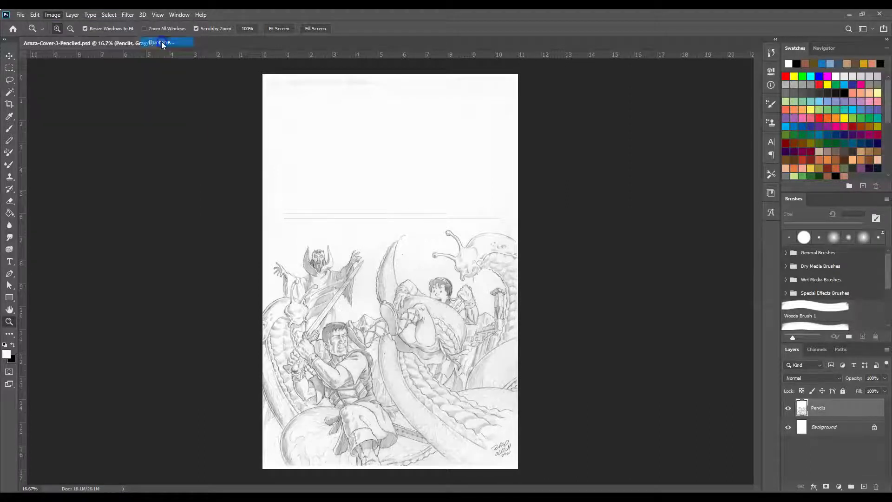
pyautogui.moveTo(621, 143)
pyautogui.mouseDown()
pyautogui.moveTo(684, 139)
pyautogui.moveTo(685, 129)
pyautogui.mouseUp()
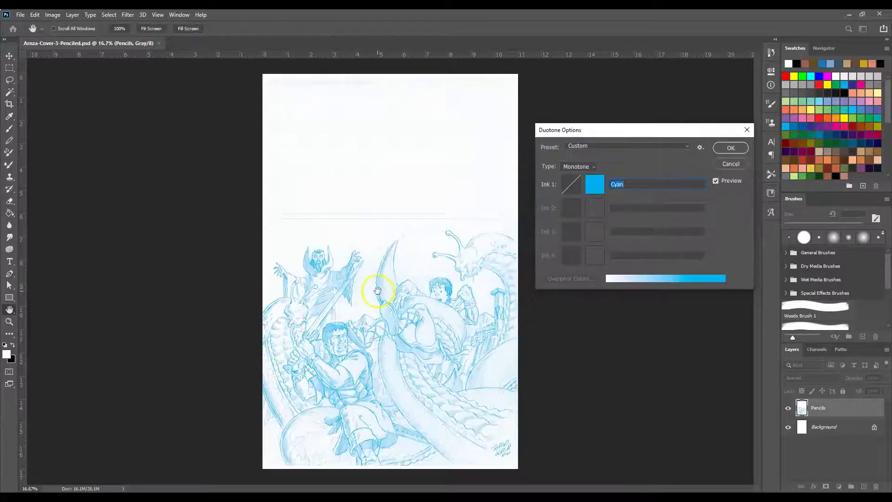
pyautogui.click(594, 168)
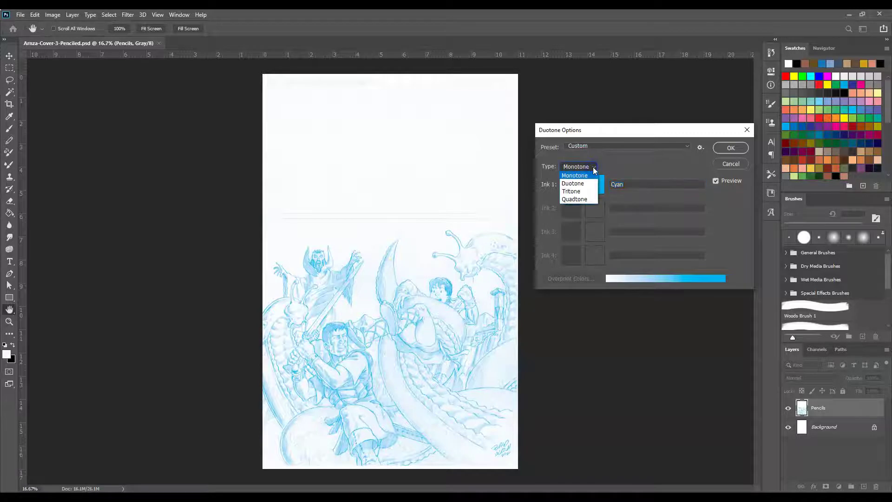
pyautogui.click(580, 186)
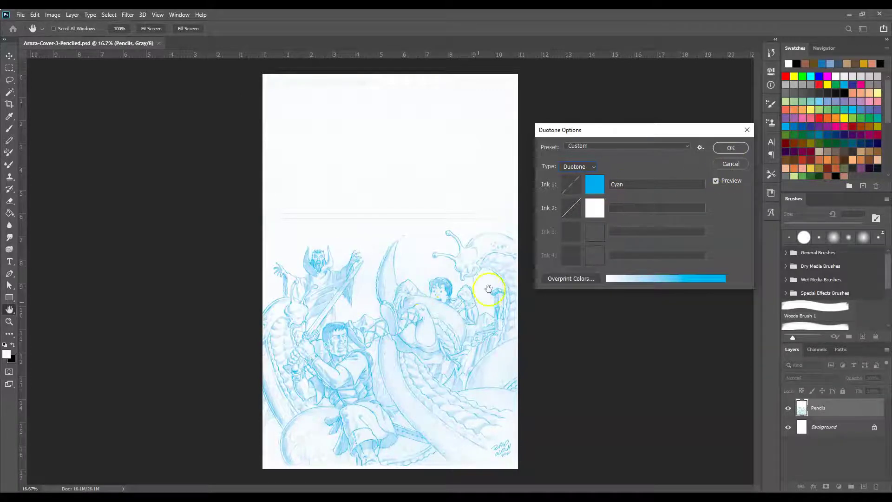
pyautogui.click(730, 164)
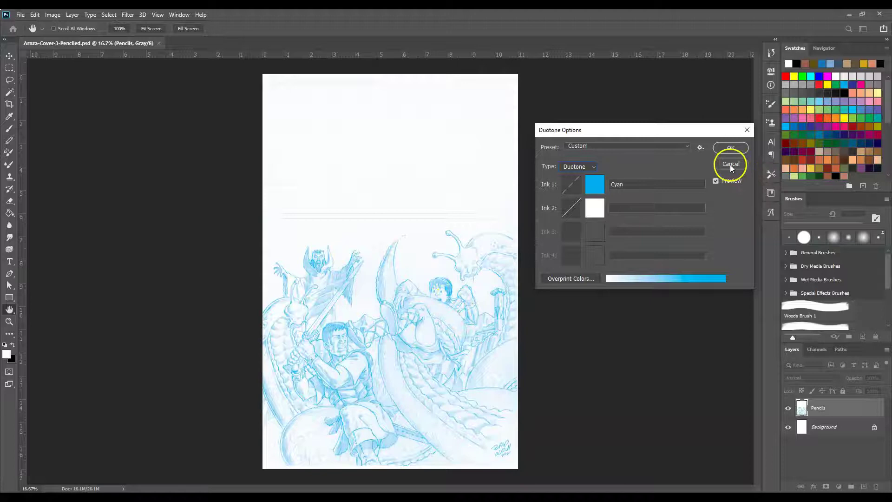
# Step: Set the duotone's Ink 1 colour to bright red, hex ef0011
pyautogui.click(595, 184)
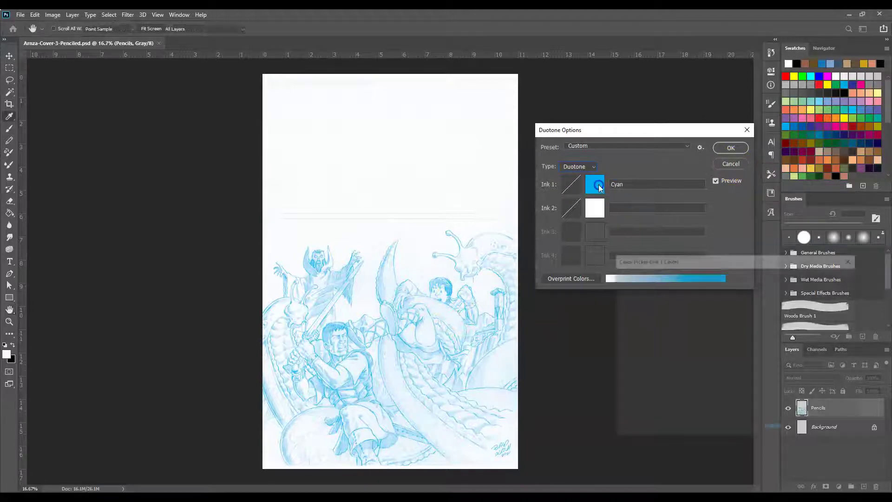
pyautogui.click(747, 283)
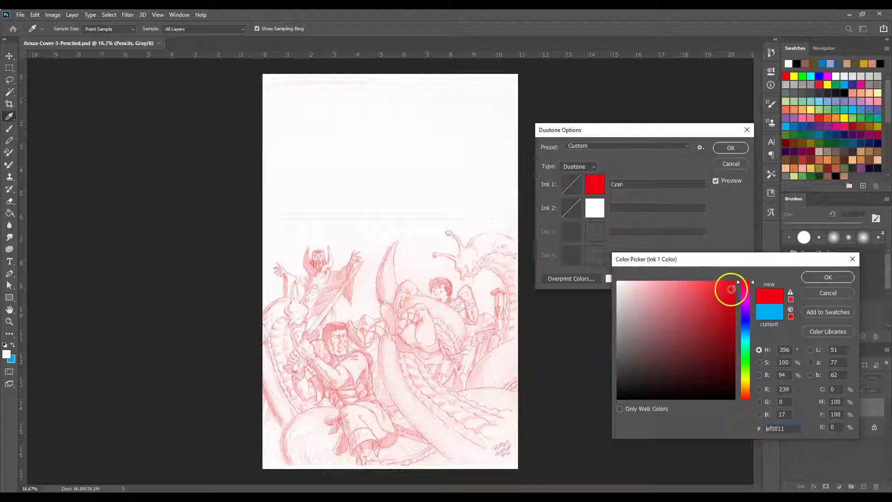
pyautogui.click(825, 276)
# Step: Try black and several dark reds for the duotone's Ink 2, accept a muted dark red, and cancel the duotone conversion
pyautogui.click(604, 209)
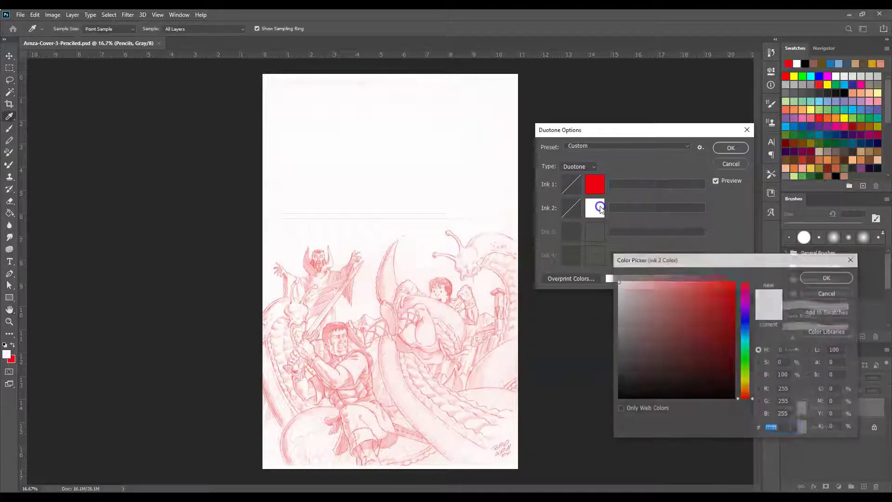
pyautogui.click(730, 398)
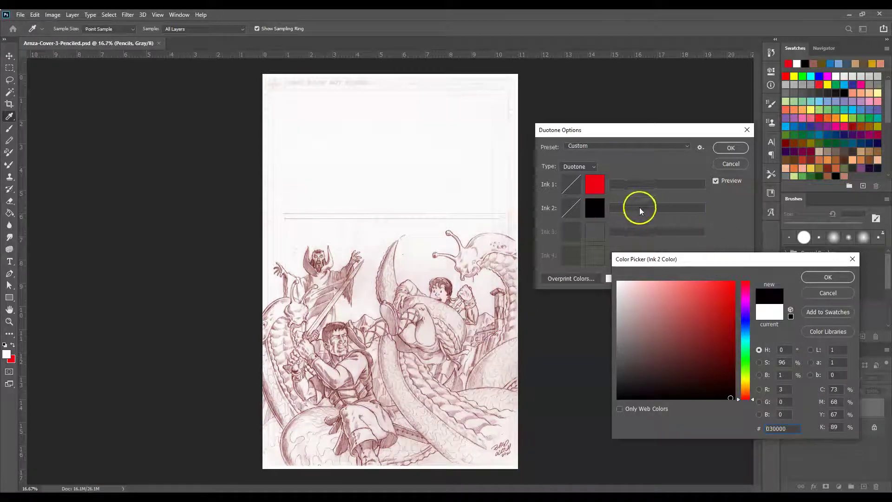
pyautogui.click(732, 366)
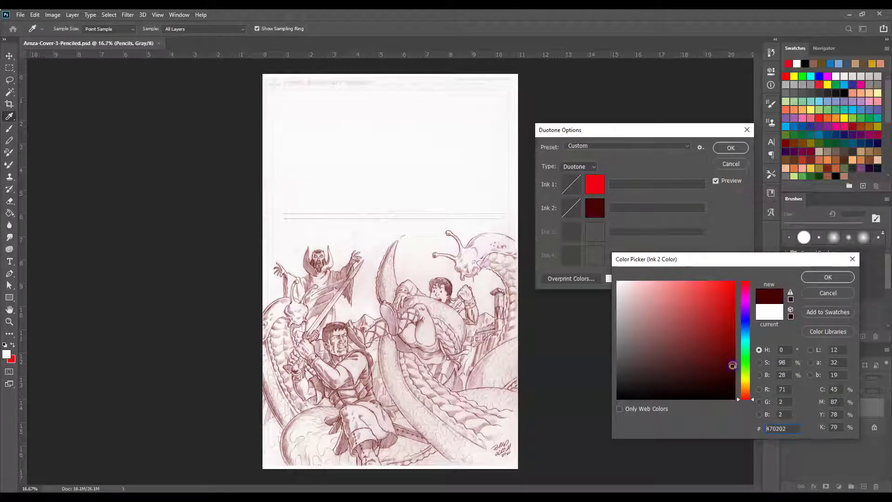
pyautogui.moveTo(715, 350); pyautogui.dragTo(692, 335)
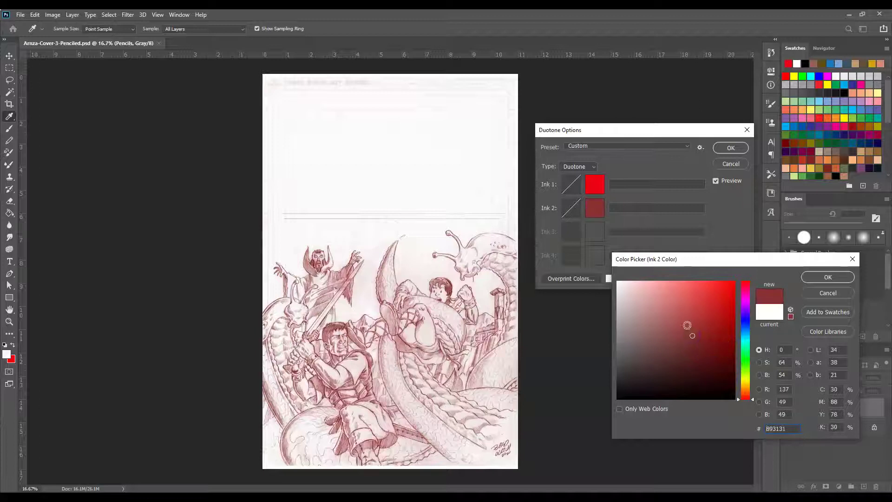
pyautogui.click(827, 277)
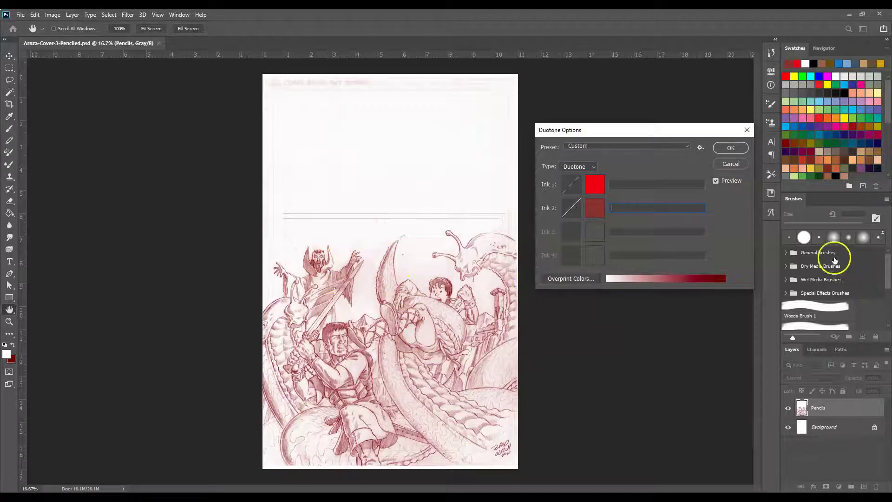
pyautogui.click(732, 164)
# Step: Convert the penciled cover from Grayscale to RGB Color mode without flattening its layers
pyautogui.press('z')
pyautogui.click(58, 15)
pyautogui.click(58, 24)
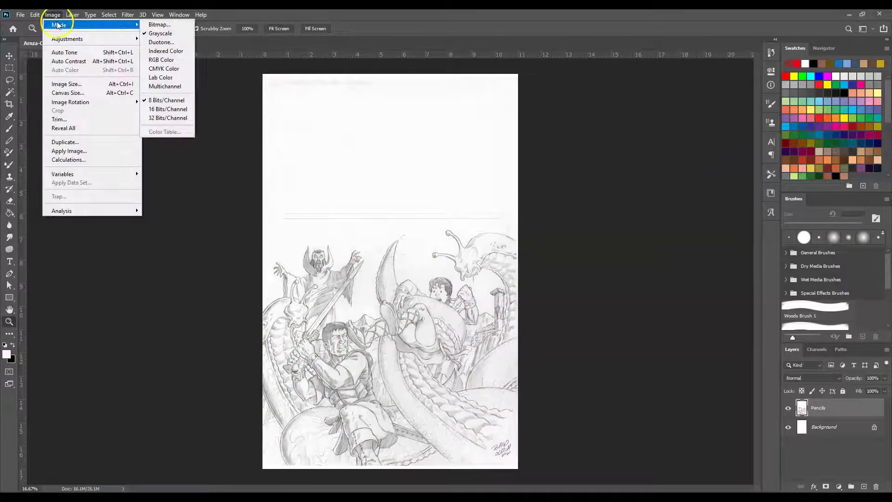
pyautogui.click(167, 60)
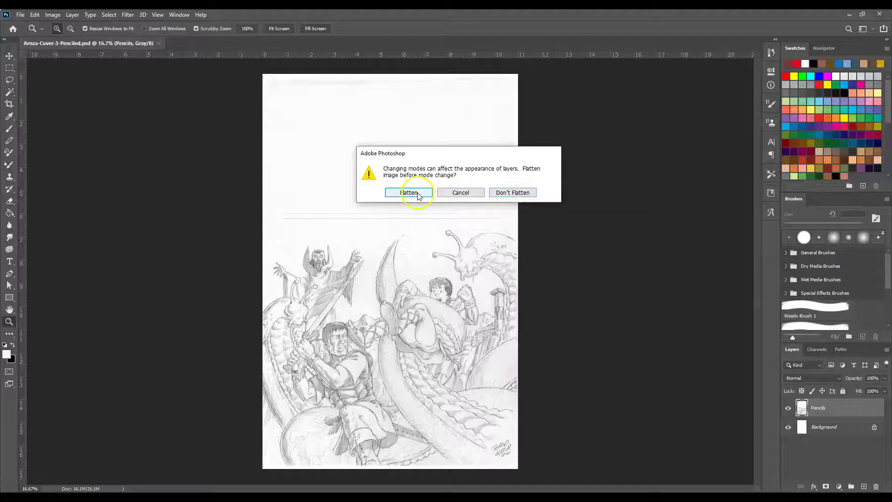
pyautogui.click(514, 196)
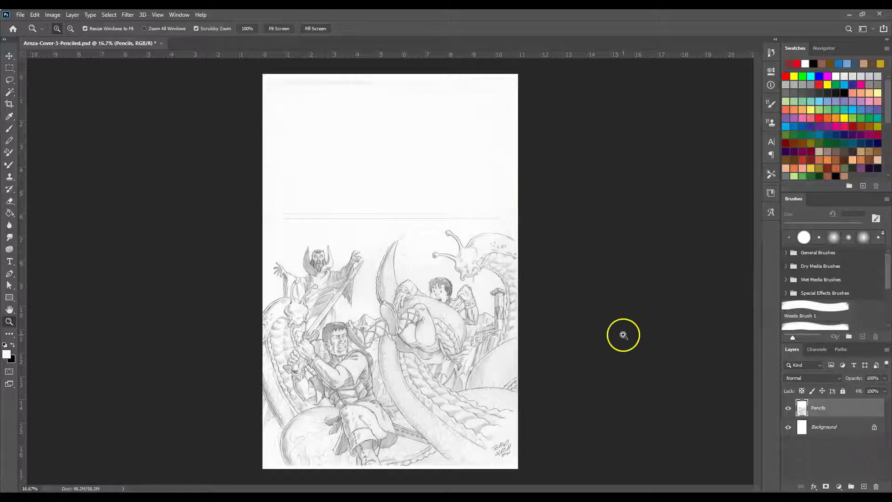
# Step: Save the cover as a new Photoshop file named Arnza-Cover-3-Painting-Save-1 with Maximize Compatibility on
pyautogui.click(21, 14)
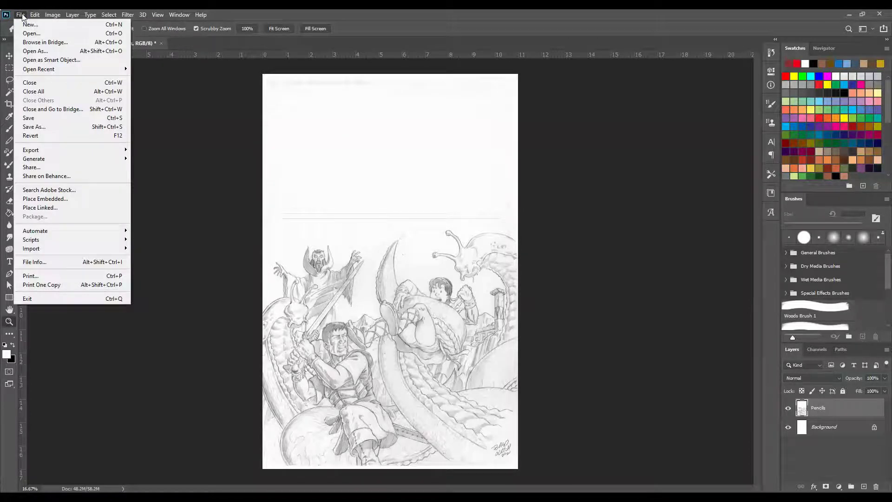
pyautogui.click(48, 127)
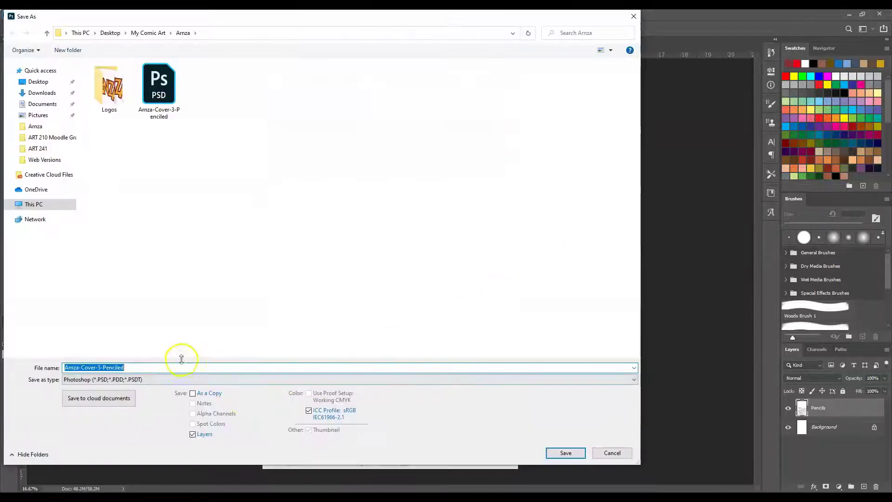
pyautogui.doubleClick(123, 367)
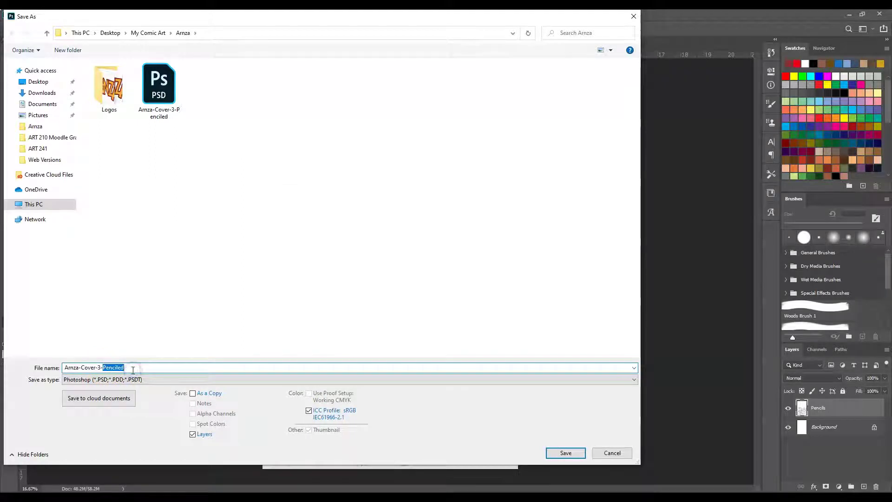
pyautogui.write('Painting-Save-1')
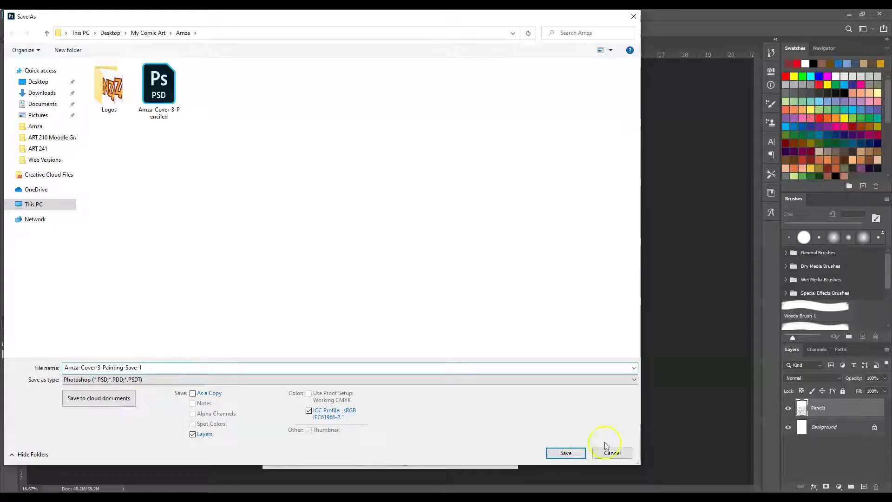
pyautogui.click(563, 452)
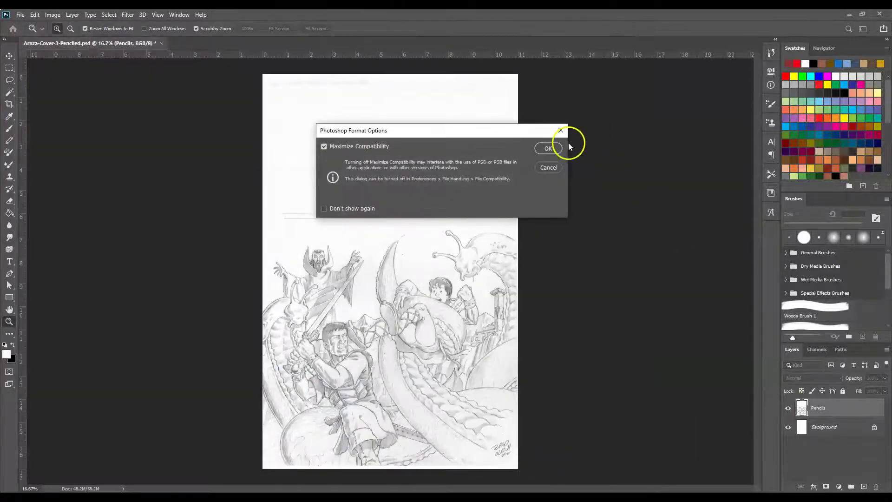
pyautogui.click(547, 148)
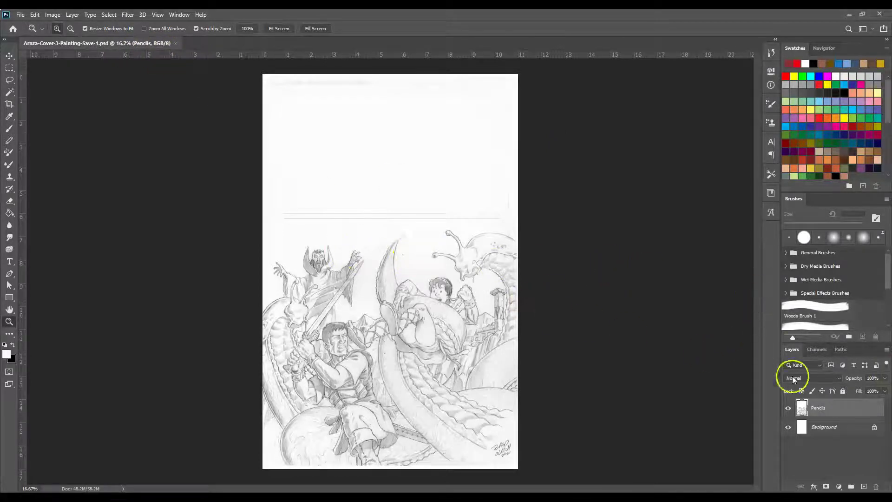
pyautogui.click(428, 305)
pyautogui.moveTo(756, 264); pyautogui.dragTo(782, 229)
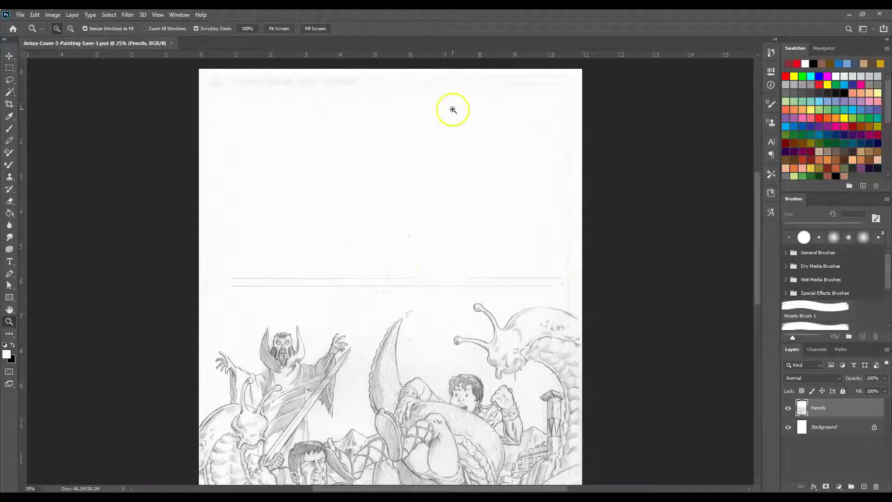
pyautogui.moveTo(758, 243); pyautogui.dragTo(758, 246)
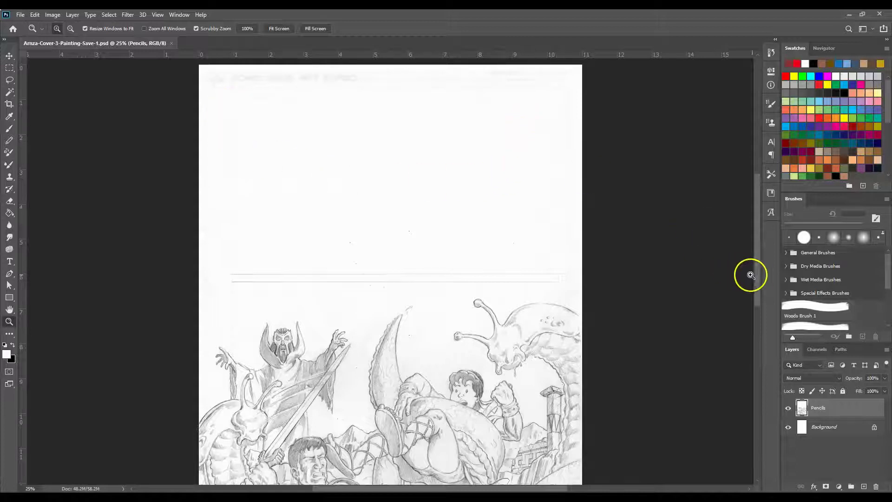
pyautogui.moveTo(755, 275)
pyautogui.mouseDown()
pyautogui.moveTo(772, 333)
pyautogui.moveTo(785, 278)
pyautogui.mouseUp()
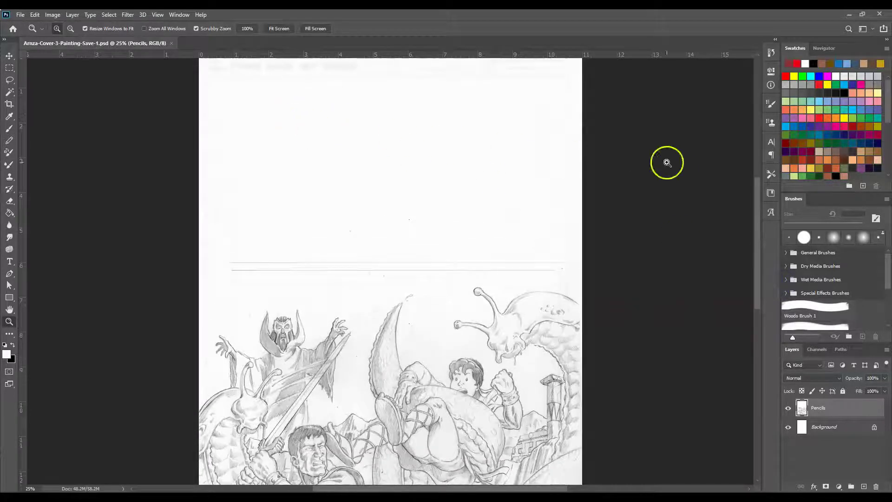
# Step: Add a new layer named Background Color and place it directly beneath the Pencils layer
pyautogui.moveTo(756, 208); pyautogui.dragTo(756, 270)
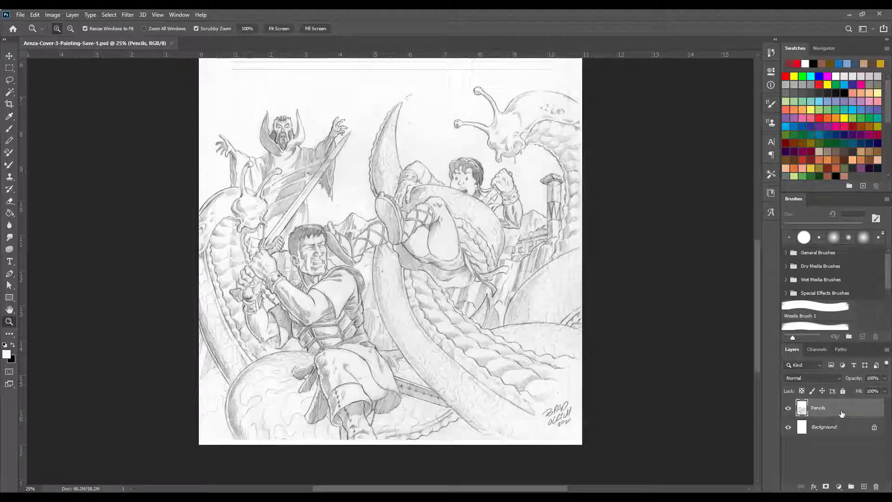
pyautogui.click(822, 412)
pyautogui.click(829, 408)
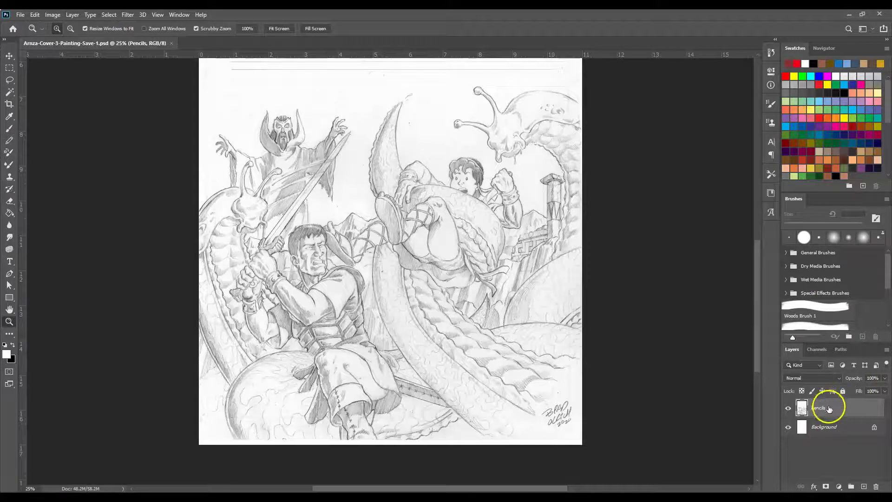
pyautogui.click(864, 486)
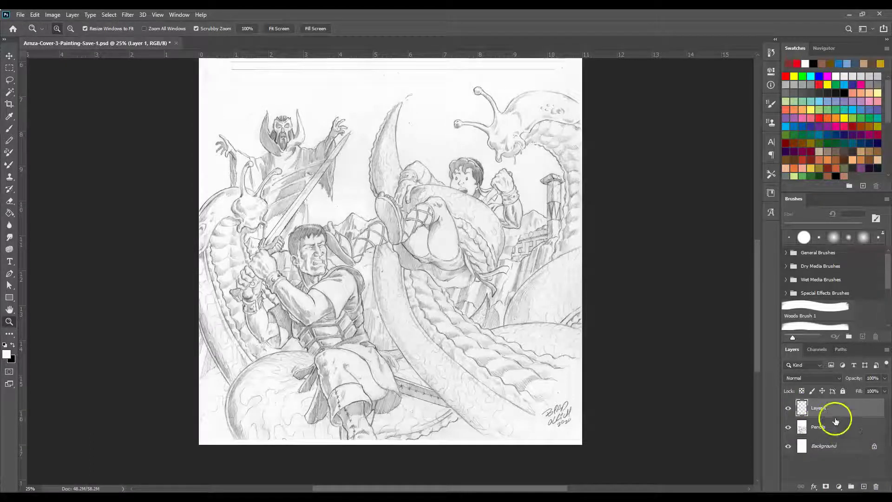
pyautogui.doubleClick(820, 408)
pyautogui.click(816, 410)
pyautogui.press('Return')
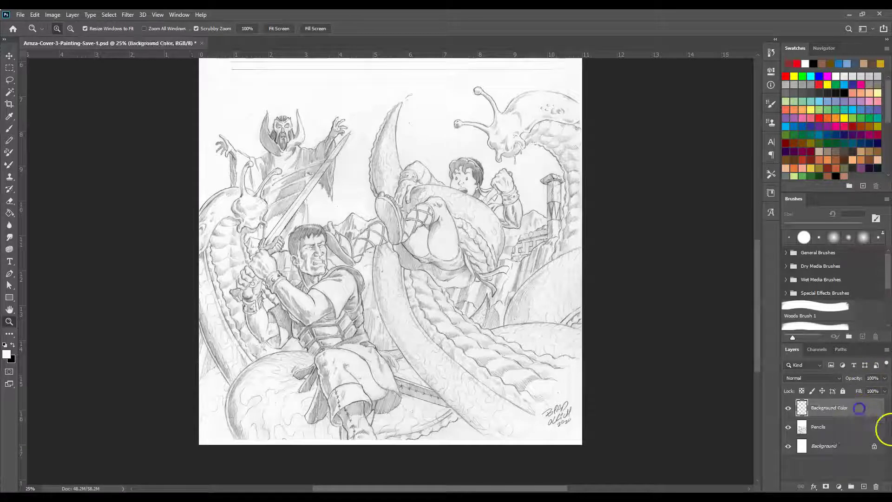
pyautogui.moveTo(820, 409); pyautogui.dragTo(820, 431)
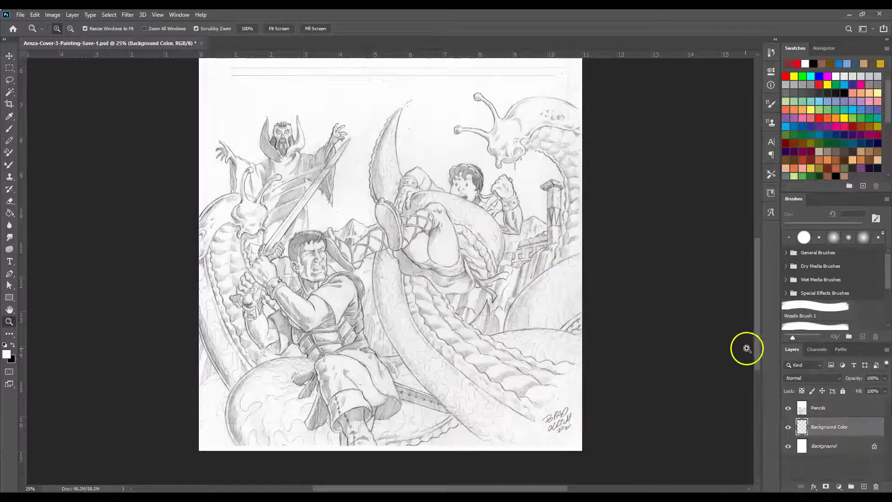
# Step: Set the Pencils layer's blend mode to Multiply
pyautogui.moveTo(756, 349); pyautogui.dragTo(778, 303)
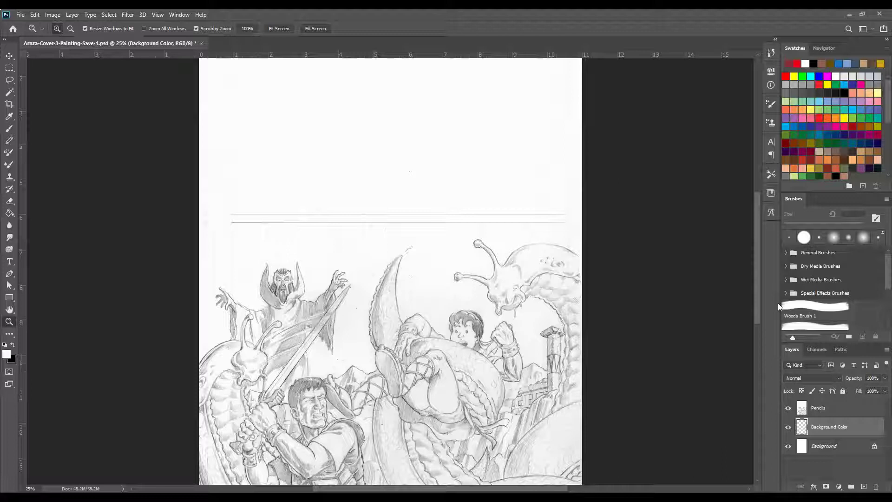
pyautogui.hotkey('ctrl', '-')
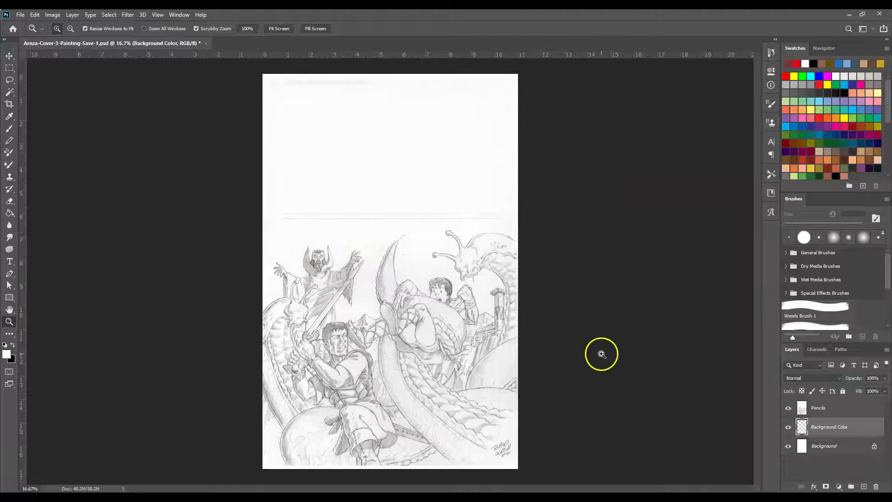
pyautogui.click(830, 410)
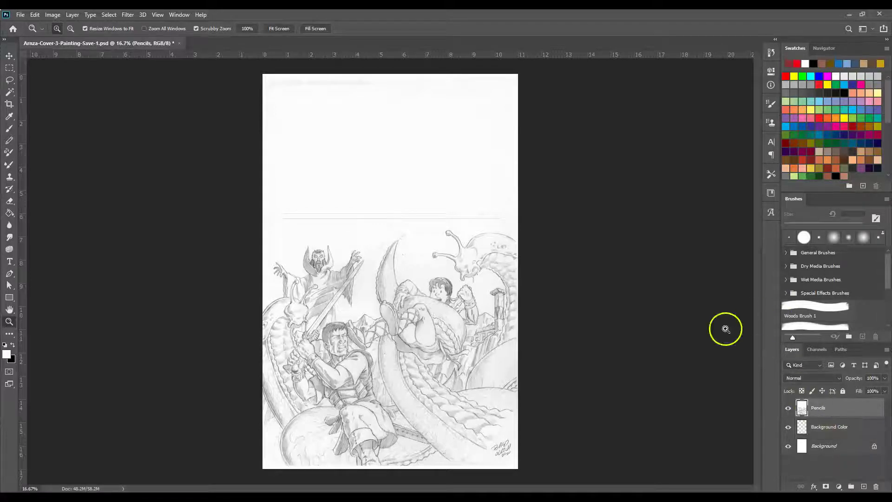
pyautogui.click(819, 377)
pyautogui.click(801, 296)
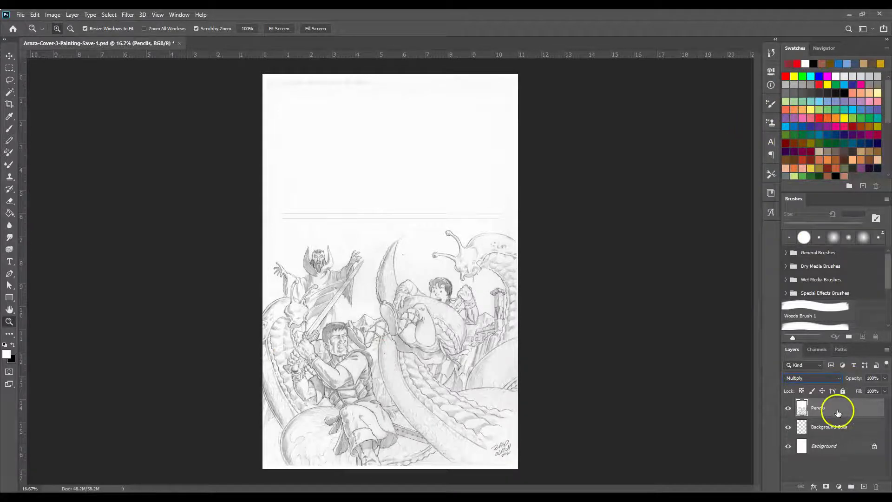
# Step: Ready the Gradient tool on the Background Color layer with an orange foreground and a dark red background colour
pyautogui.click(835, 426)
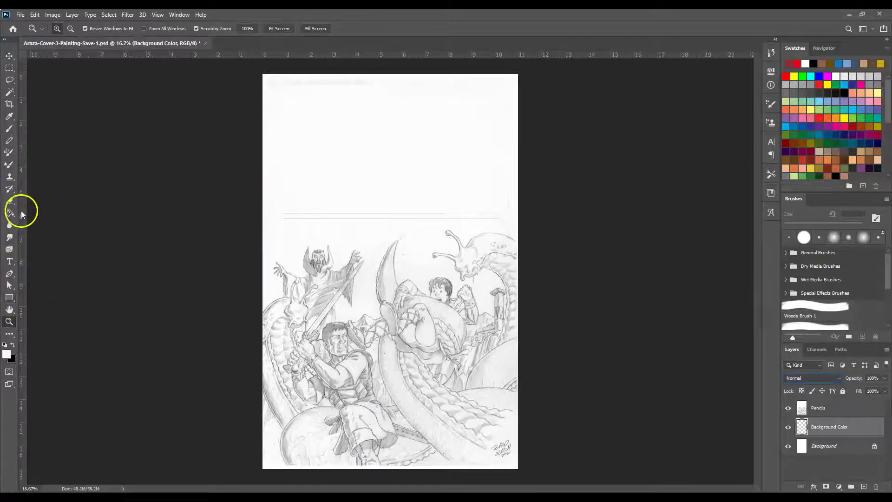
pyautogui.click(852, 126)
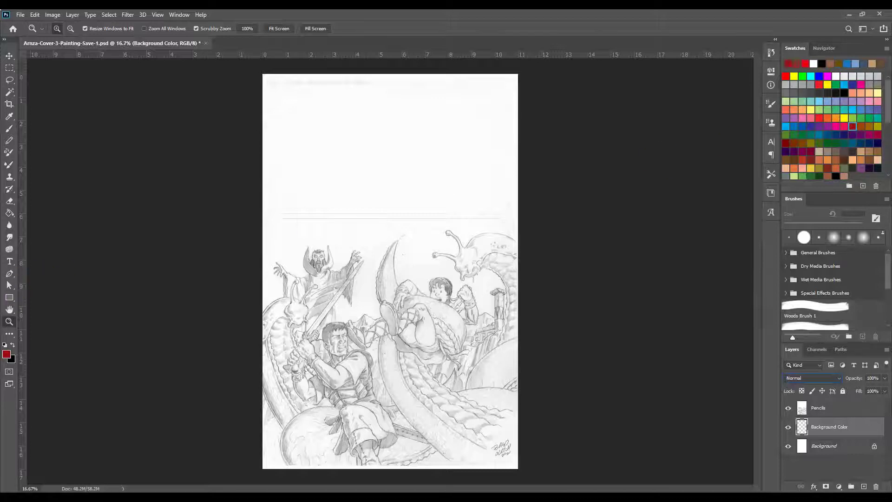
pyautogui.click(13, 345)
pyautogui.click(13, 344)
pyautogui.click(13, 345)
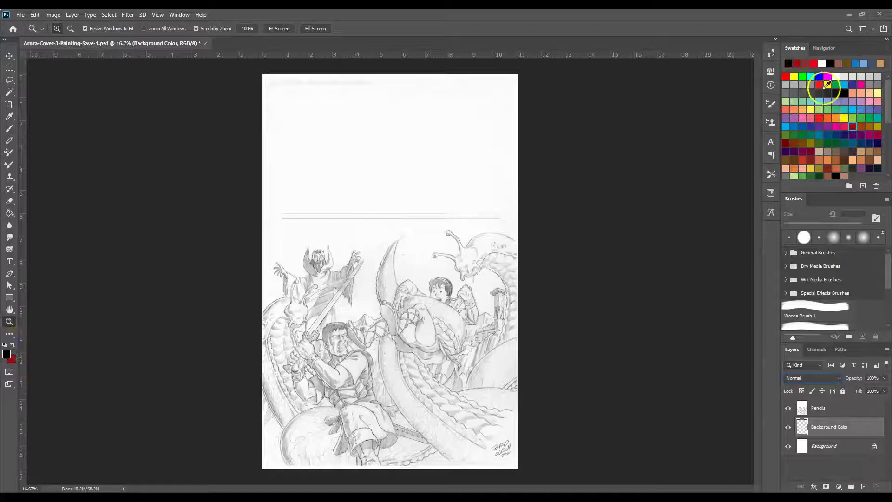
pyautogui.click(837, 118)
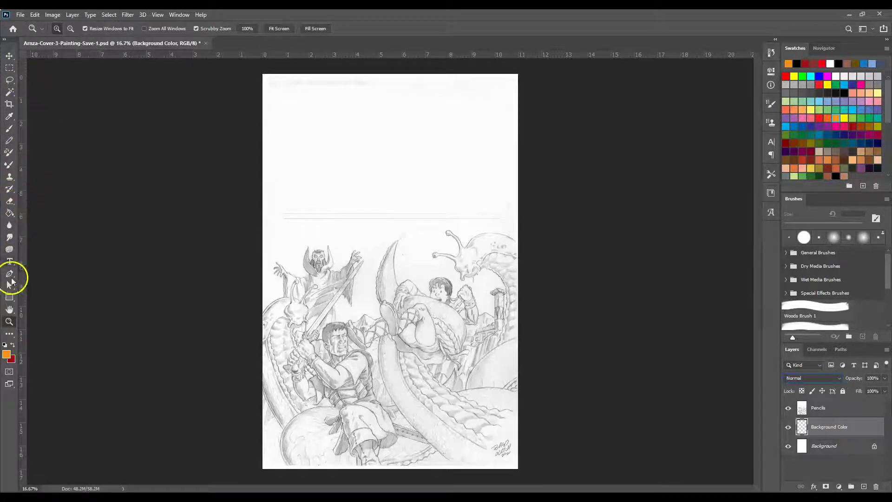
pyautogui.click(10, 213)
pyautogui.moveTo(12, 217); pyautogui.dragTo(49, 217)
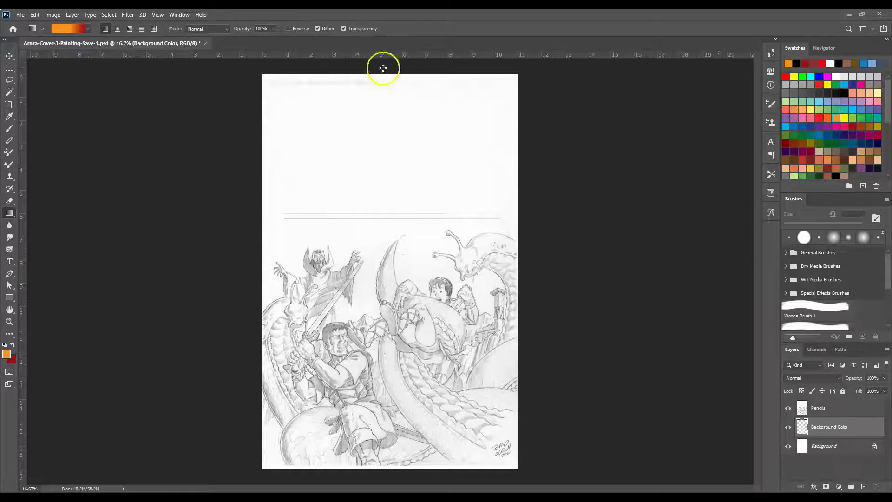
# Step: Edit the gradient to run from yellow at 0% through orange to dark red, and fill the Background Color layer with yellow at the bottom
pyautogui.click(75, 27)
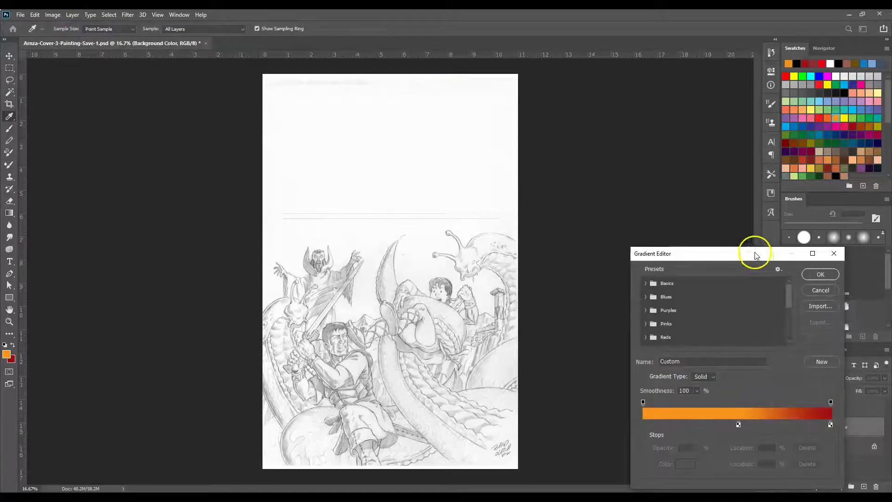
pyautogui.moveTo(752, 253); pyautogui.dragTo(667, 171)
pyautogui.moveTo(650, 343); pyautogui.dragTo(589, 341)
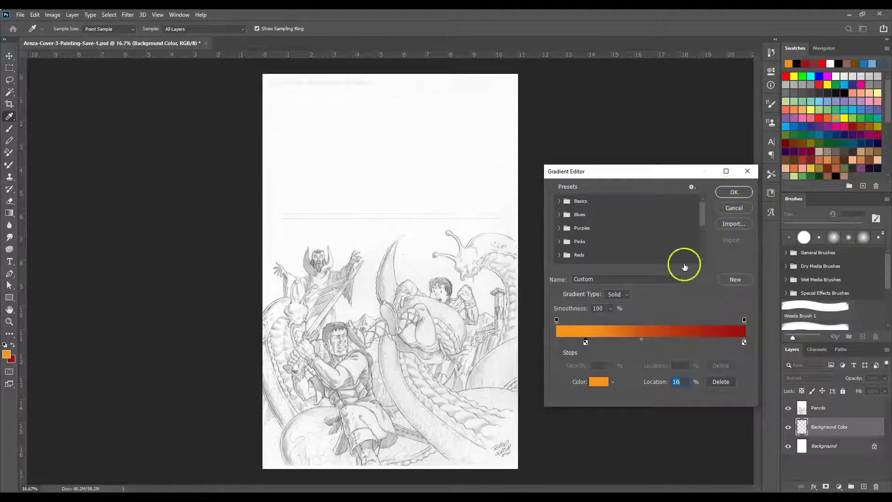
pyautogui.moveTo(585, 343); pyautogui.dragTo(601, 342)
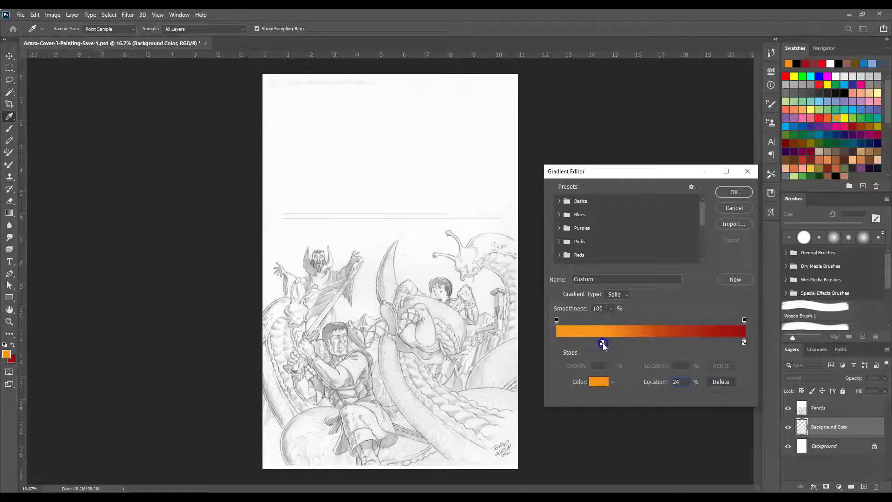
pyautogui.click(557, 342)
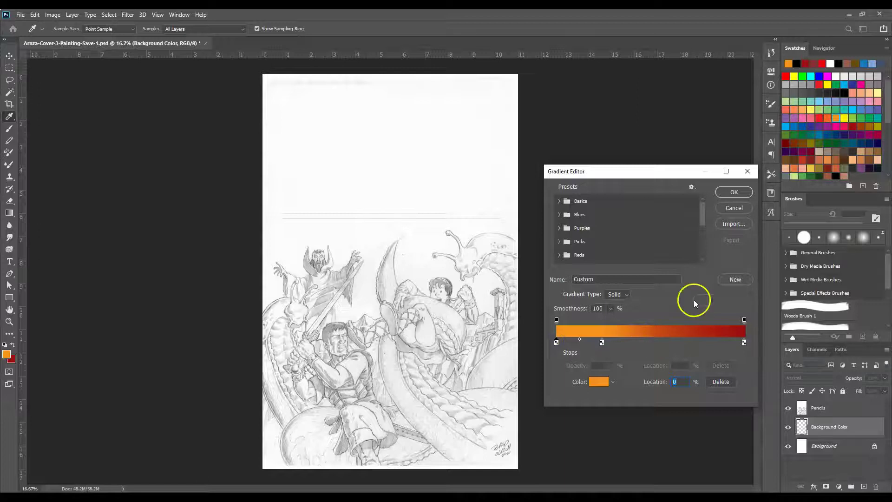
pyautogui.click(810, 109)
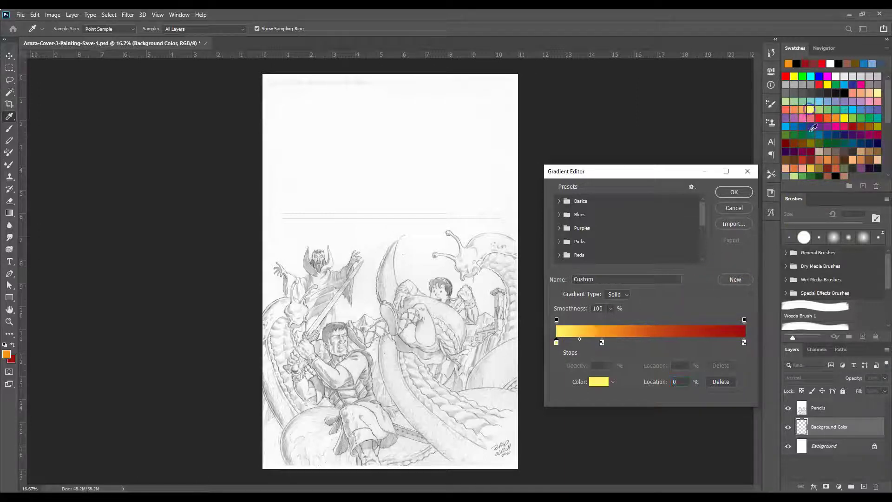
pyautogui.moveTo(601, 343); pyautogui.dragTo(655, 339)
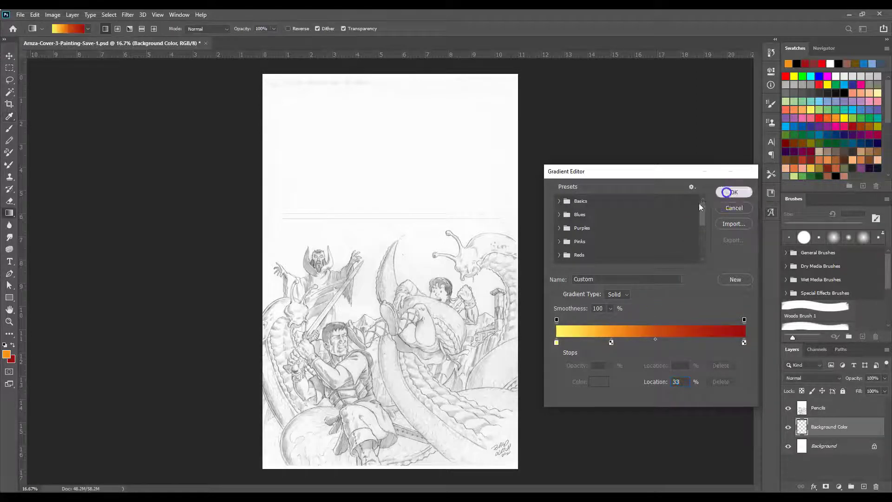
pyautogui.click(732, 192)
pyautogui.moveTo(397, 69)
pyautogui.mouseDown()
pyautogui.moveTo(328, 348)
pyautogui.moveTo(380, 480)
pyautogui.moveTo(450, 244)
pyautogui.moveTo(423, 92)
pyautogui.moveTo(408, 61)
pyautogui.mouseUp()
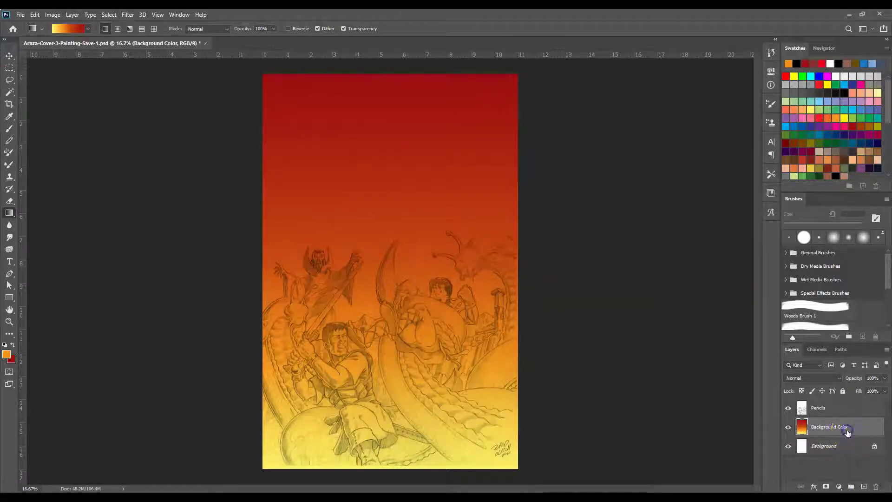
# Step: Add a layer named Clouds above Background Color and set its opacity to 39%
pyautogui.click(863, 486)
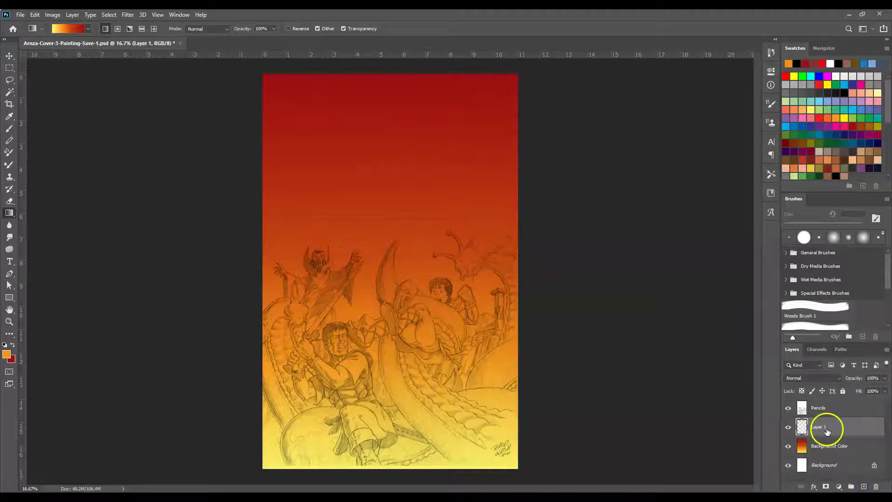
pyautogui.doubleClick(818, 427)
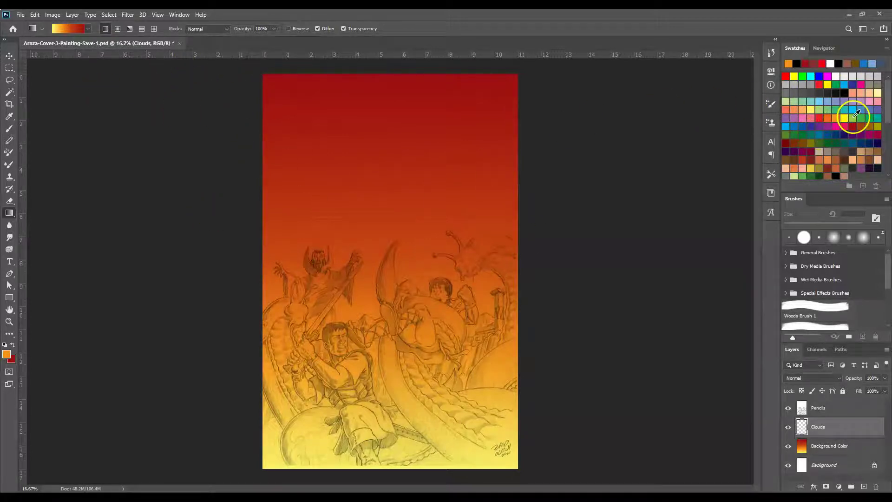
pyautogui.click(885, 378)
pyautogui.moveTo(861, 392); pyautogui.dragTo(859, 390)
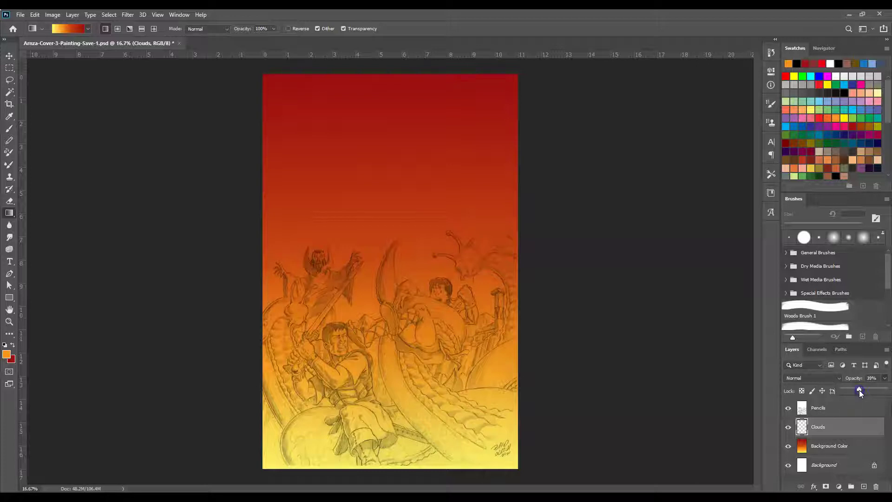
# Step: Set the foreground to white and choose brush 4 from the Free Sand Dust Photoshop Brushes set at 3500 px
pyautogui.click(830, 63)
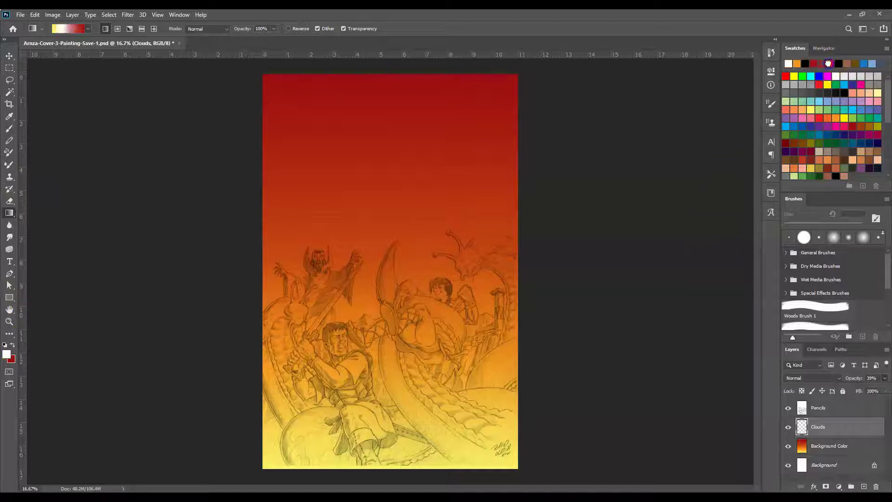
pyautogui.click(9, 128)
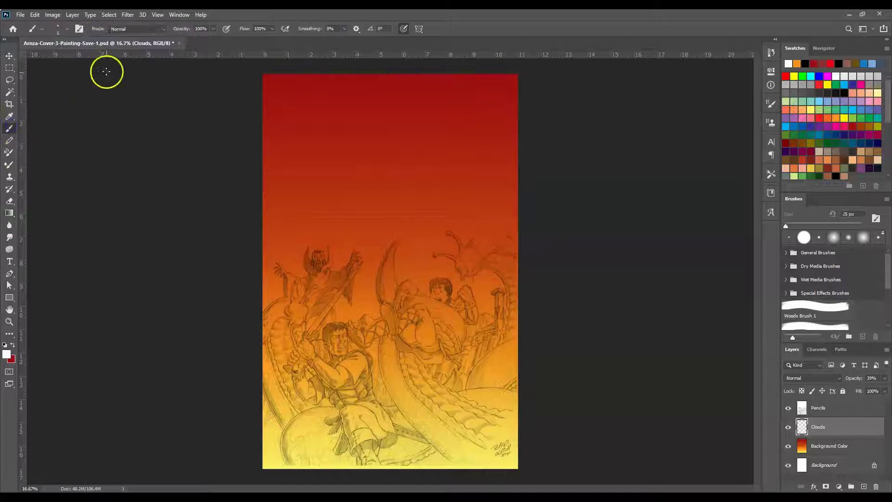
pyautogui.click(67, 29)
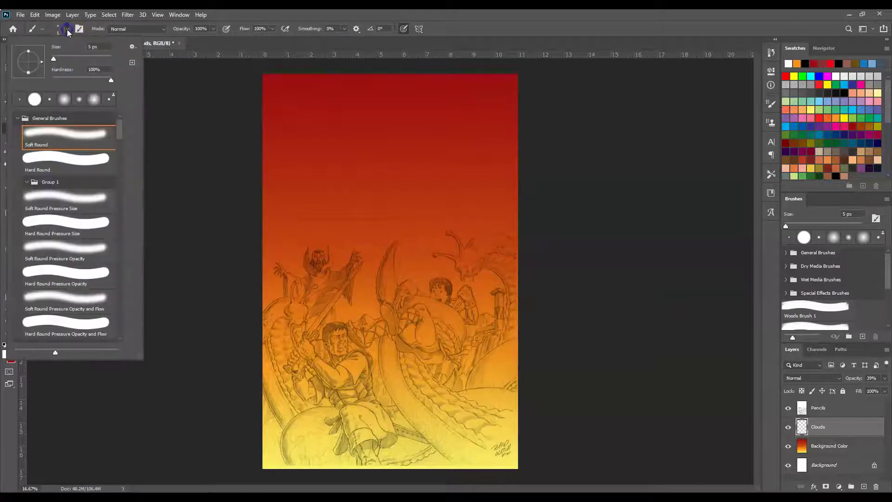
pyautogui.moveTo(120, 129); pyautogui.dragTo(132, 279)
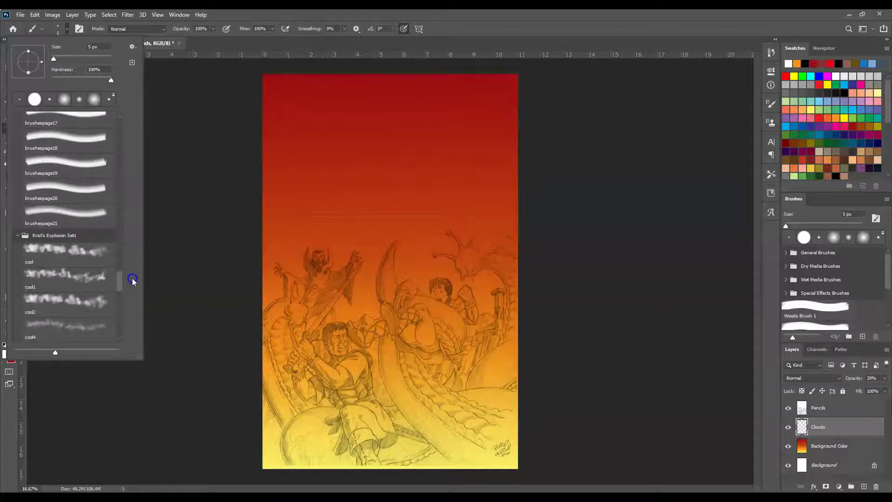
pyautogui.scroll(-1, 131, 279)
pyautogui.moveTo(118, 283)
pyautogui.mouseDown()
pyautogui.moveTo(119, 324)
pyautogui.moveTo(116, 314)
pyautogui.mouseUp()
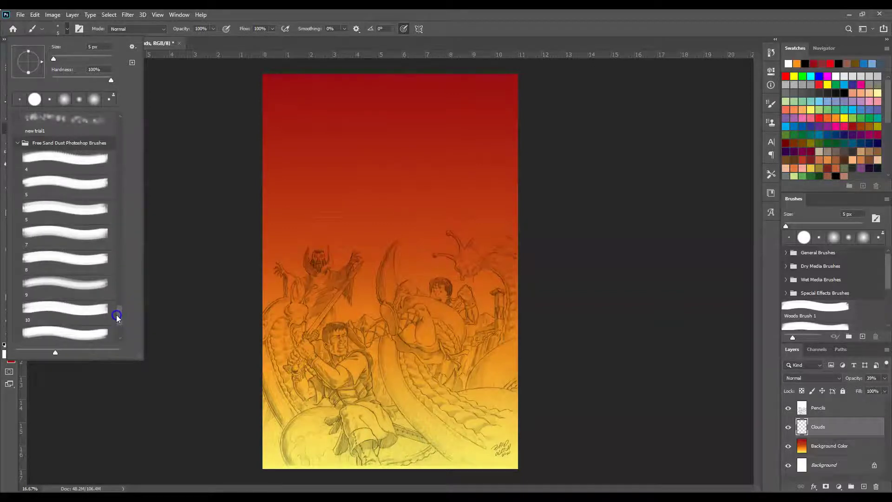
pyautogui.click(70, 159)
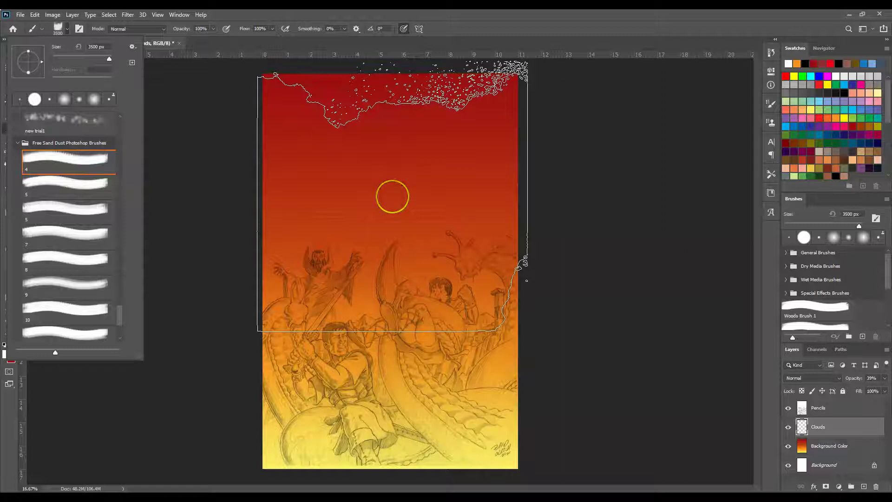
# Step: Try a white sand dust brush stamp across the sky on the Clouds layer and undo it
pyautogui.moveTo(392, 196)
pyautogui.mouseDown()
pyautogui.moveTo(389, 214)
pyautogui.moveTo(391, 204)
pyautogui.moveTo(751, 247)
pyautogui.moveTo(589, 233)
pyautogui.moveTo(197, 85)
pyautogui.moveTo(93, 64)
pyautogui.mouseUp()
pyautogui.click(35, 14)
pyautogui.click(51, 24)
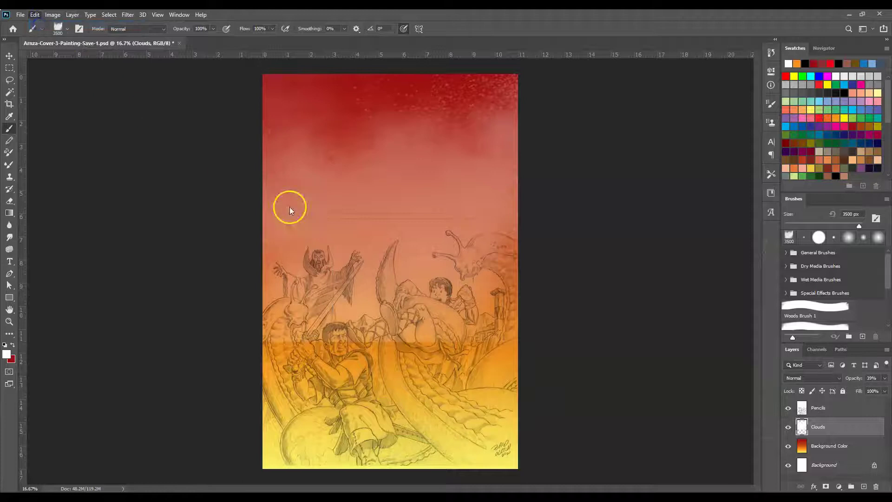
pyautogui.hotkey('ctrl', 'd')
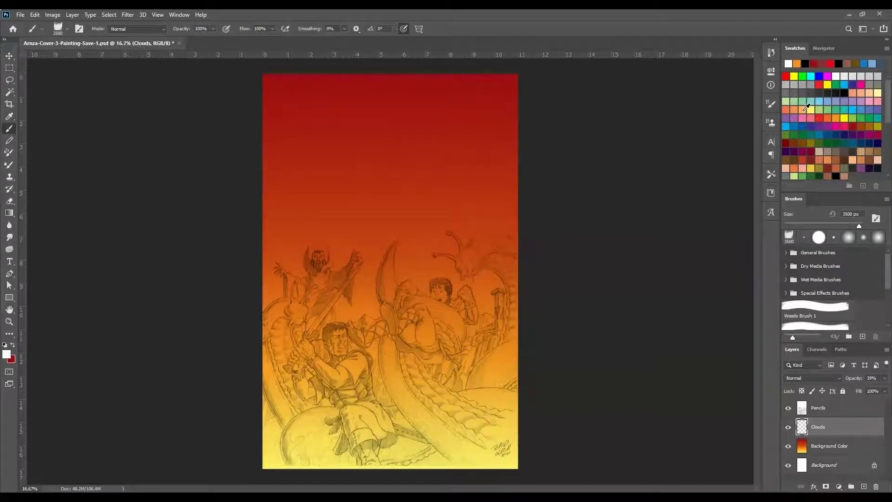
# Step: Set the foreground to light orange and stamp the sand dust brush over the lower half of the cover on the Clouds layer
pyautogui.click(803, 110)
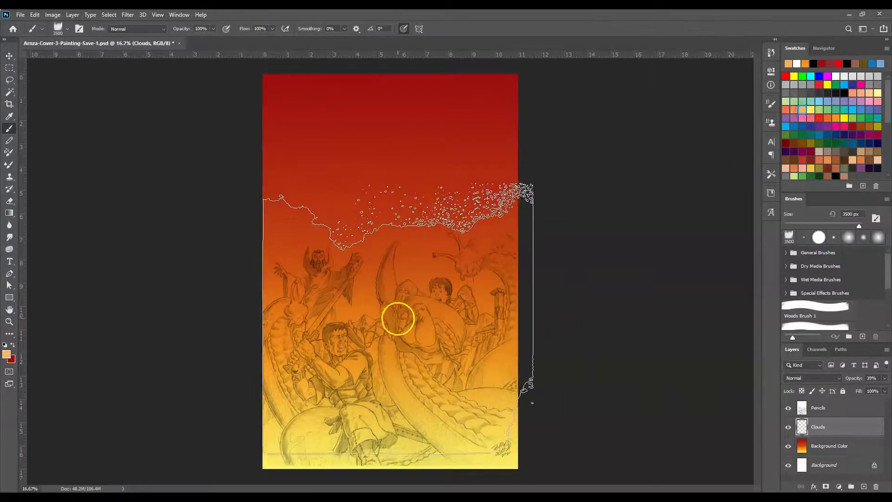
pyautogui.click(396, 333)
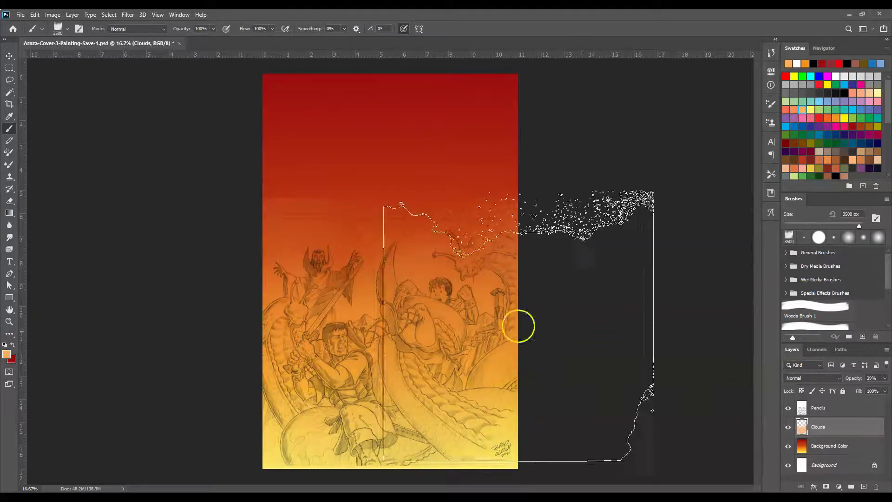
pyautogui.hotkey('ctrl', 'd')
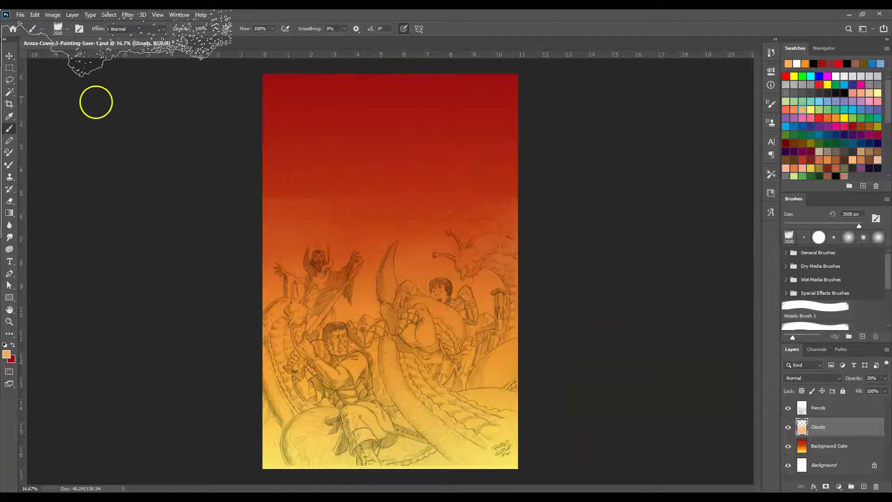
# Step: Undo the last sand dust stamp and set the Clouds layer's opacity to 49%
pyautogui.click(33, 16)
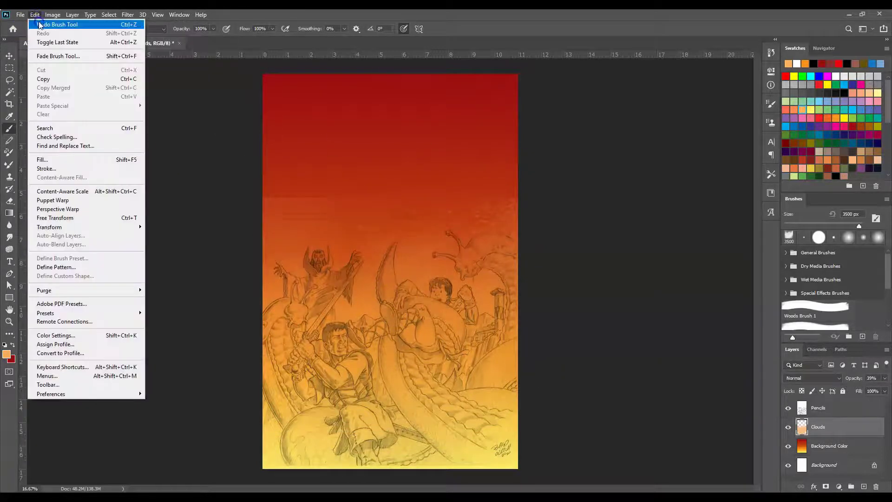
pyautogui.click(37, 23)
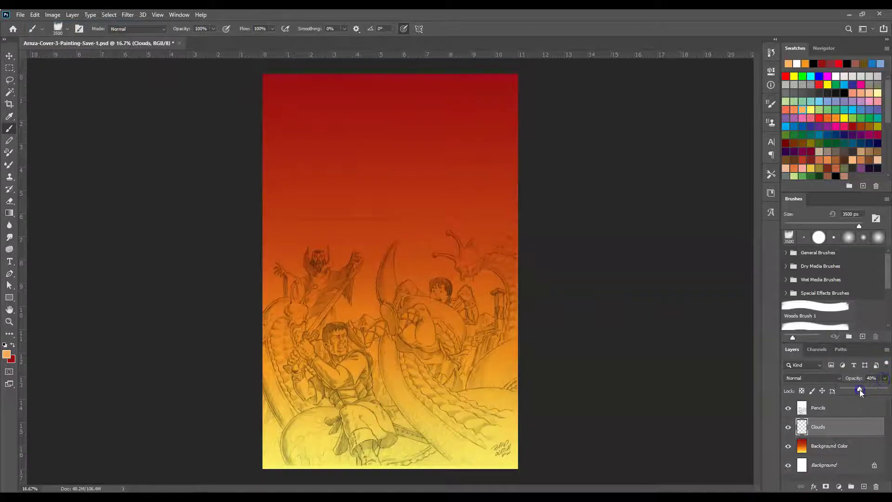
pyautogui.moveTo(864, 391); pyautogui.dragTo(865, 391)
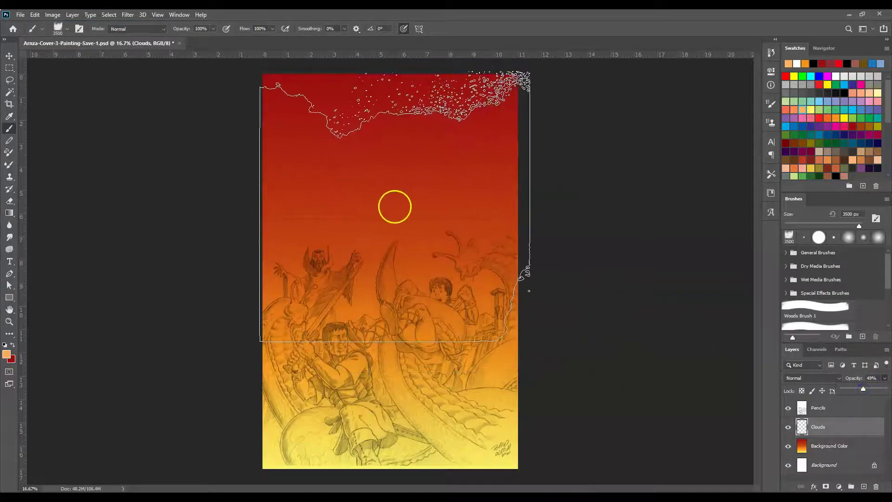
# Step: Try sand dust brush 5 at 3500 px over the upper sky and over the lower half of the cover, undoing each stamp
pyautogui.click(66, 31)
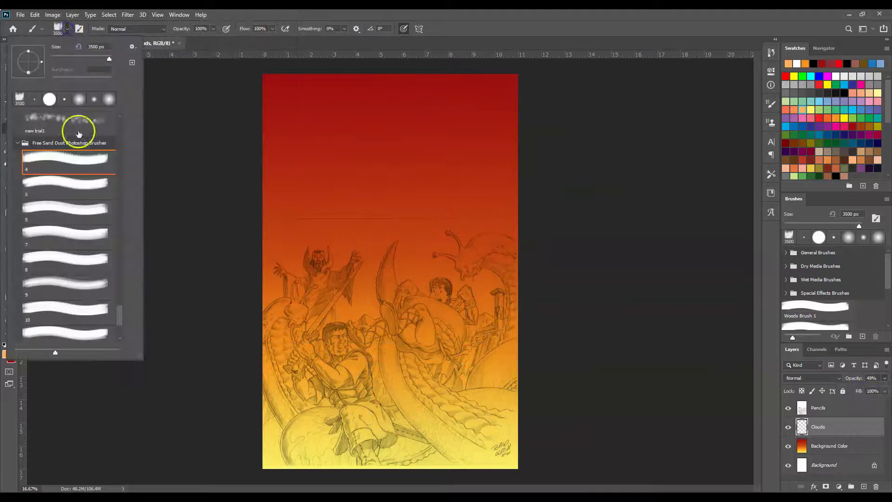
pyautogui.click(76, 184)
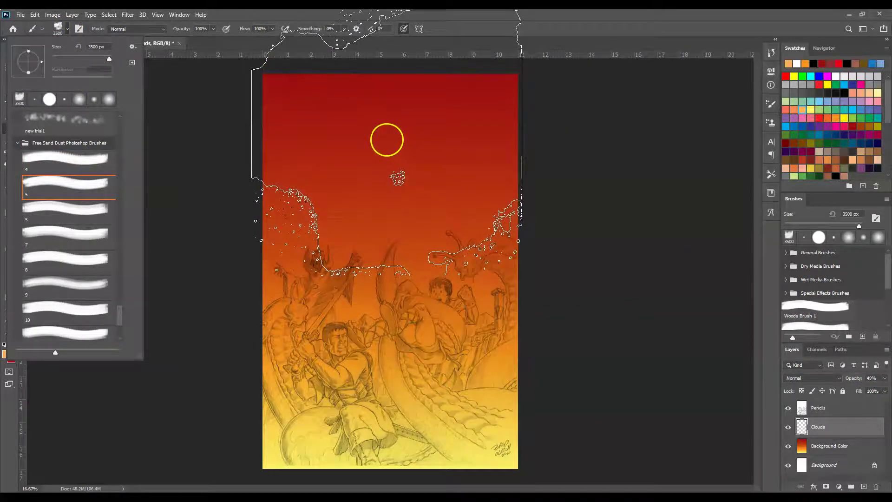
pyautogui.click(386, 140)
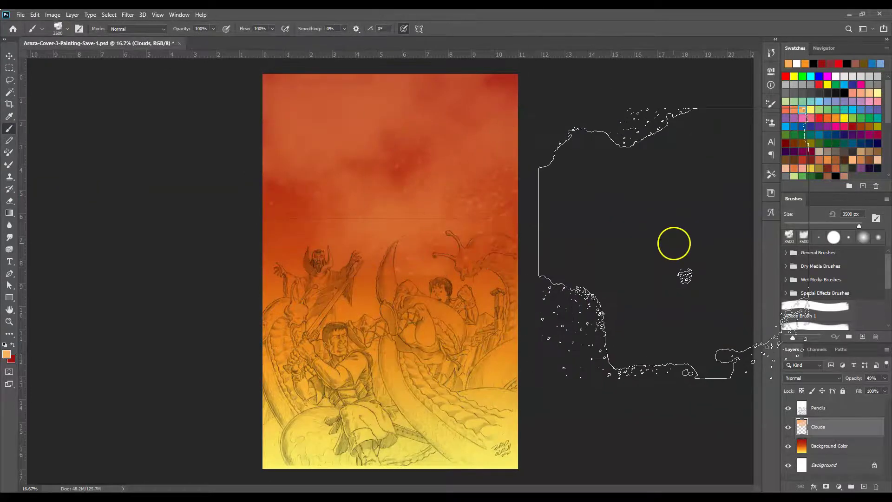
pyautogui.click(35, 14)
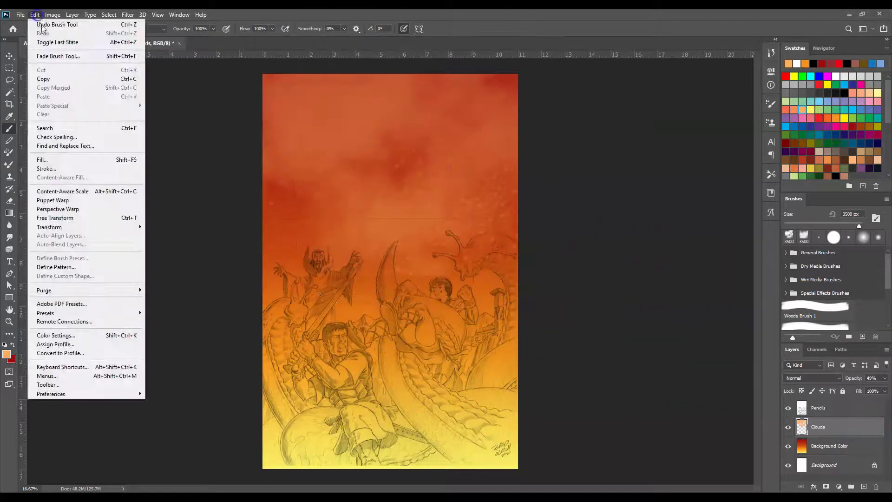
pyautogui.click(51, 25)
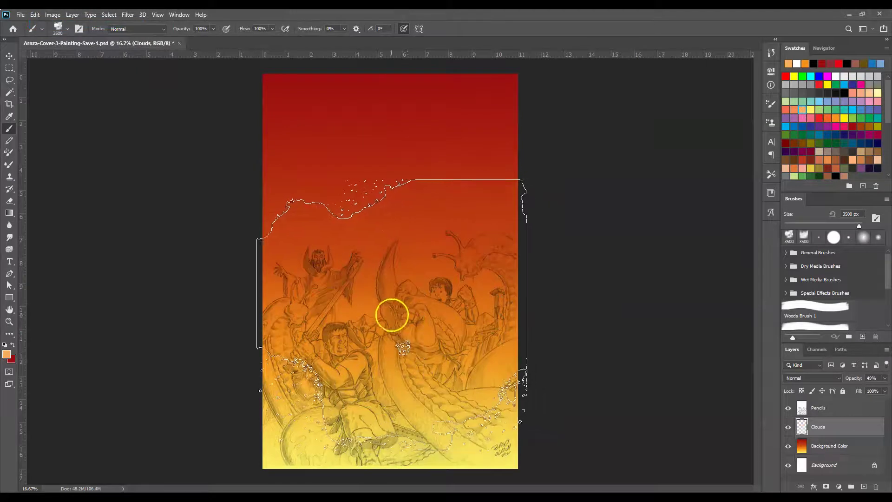
pyautogui.click(390, 316)
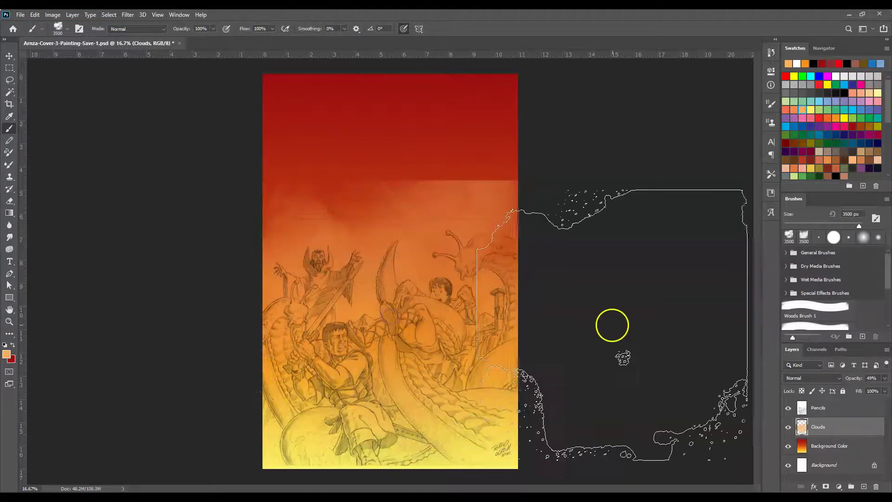
pyautogui.click(34, 14)
pyautogui.click(45, 27)
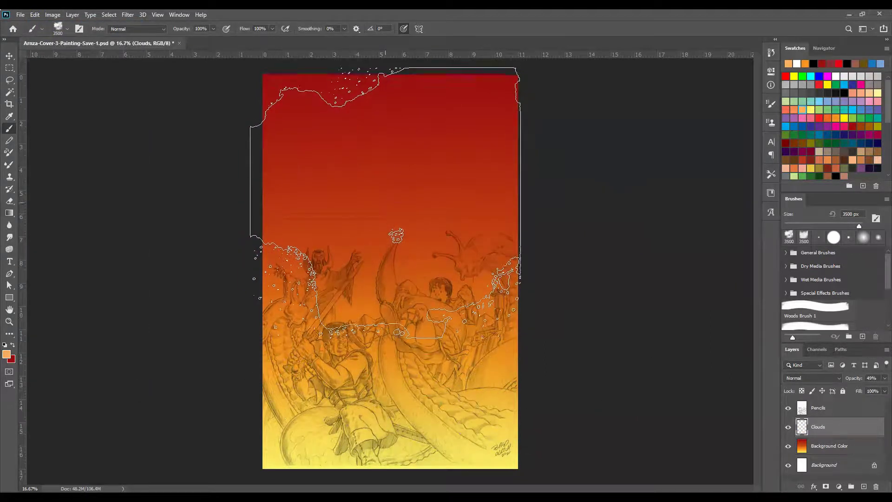
# Step: Enlarge sand dust brush 5 to 5000 px and stamp light orange clouds over most of the cover on the Clouds layer
pyautogui.click(68, 30)
pyautogui.moveTo(111, 61); pyautogui.dragTo(115, 60)
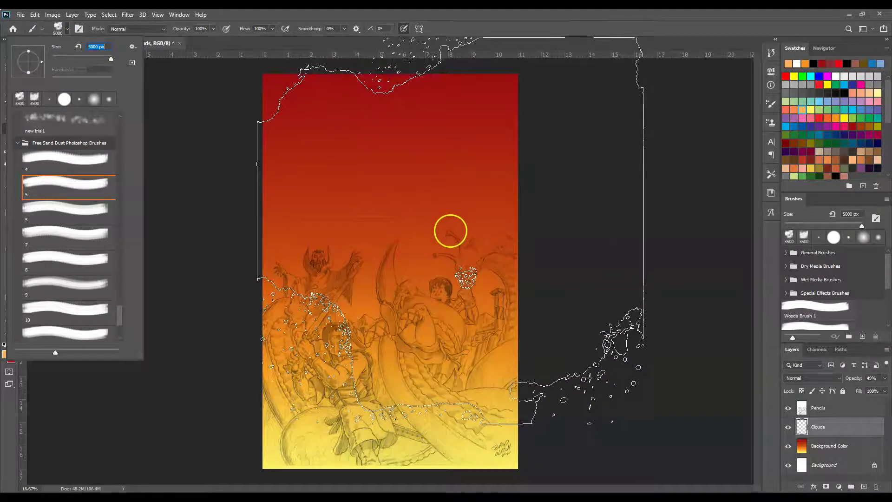
pyautogui.press('Return')
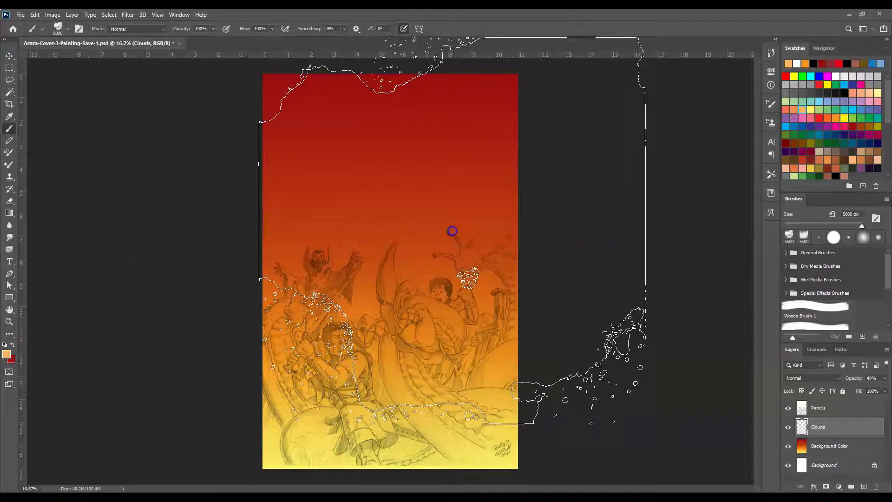
pyautogui.click(622, 246)
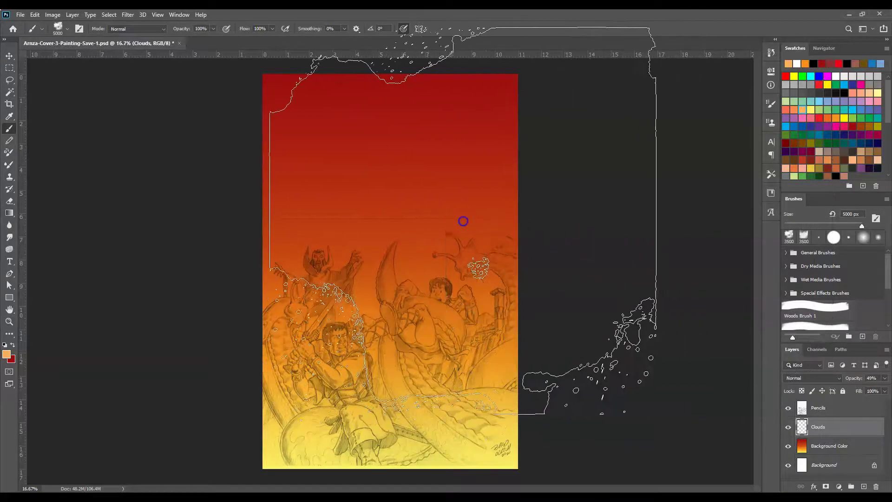
pyautogui.click(770, 228)
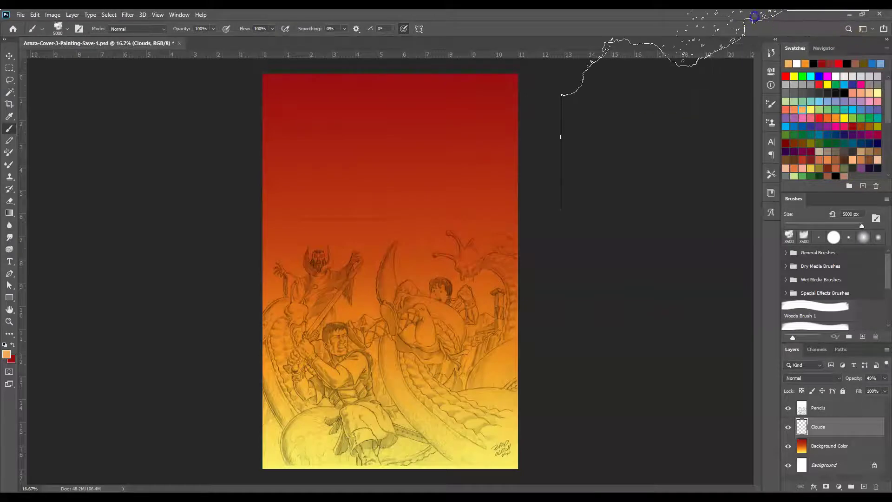
pyautogui.click(46, 147)
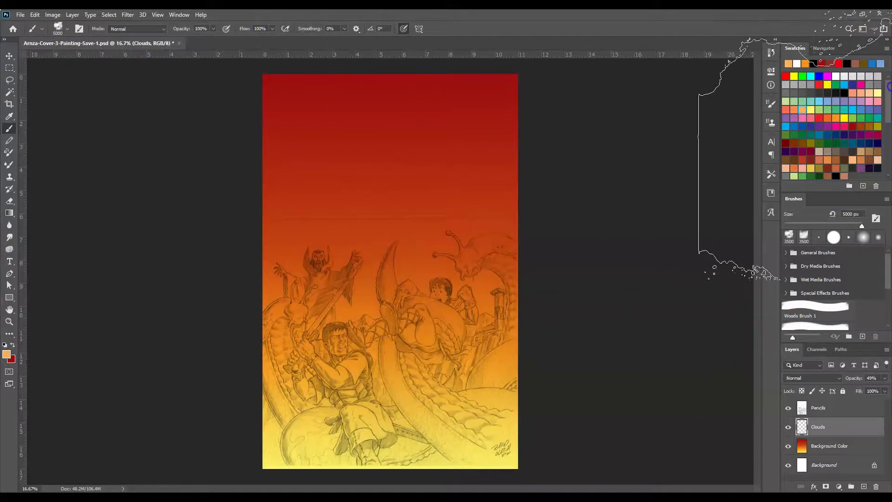
pyautogui.click(264, 177)
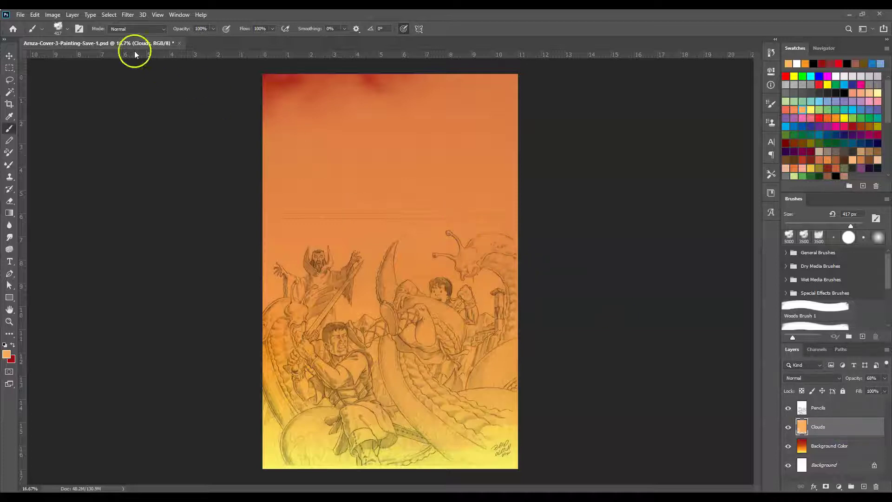
# Step: Choose brush 4 from the Free Sand Dust Photoshop Brushes set at 3500 px
pyautogui.click(68, 28)
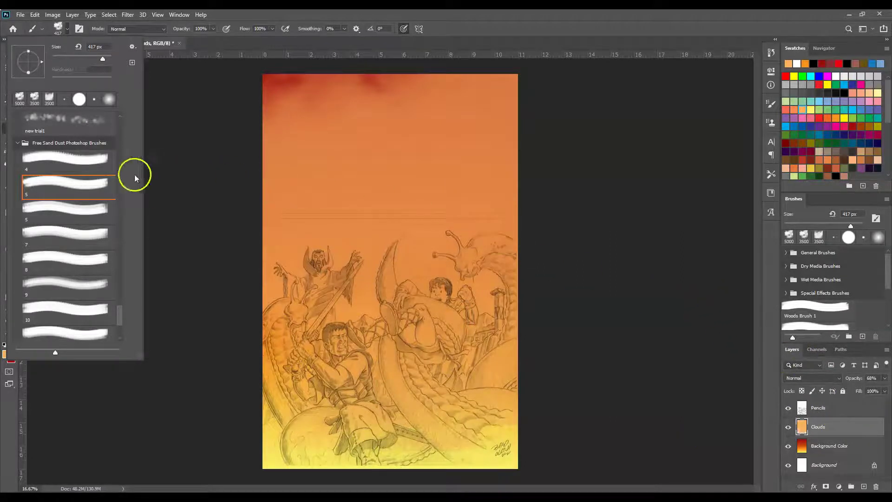
pyautogui.click(93, 163)
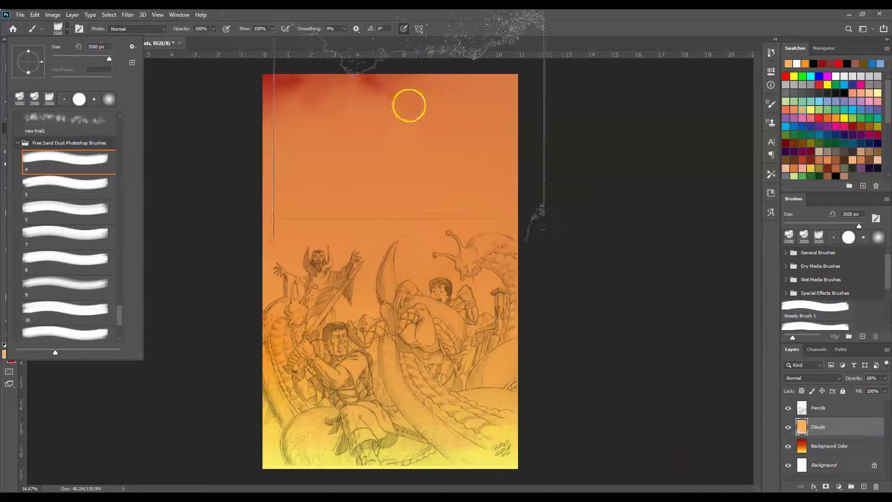
pyautogui.click(463, 46)
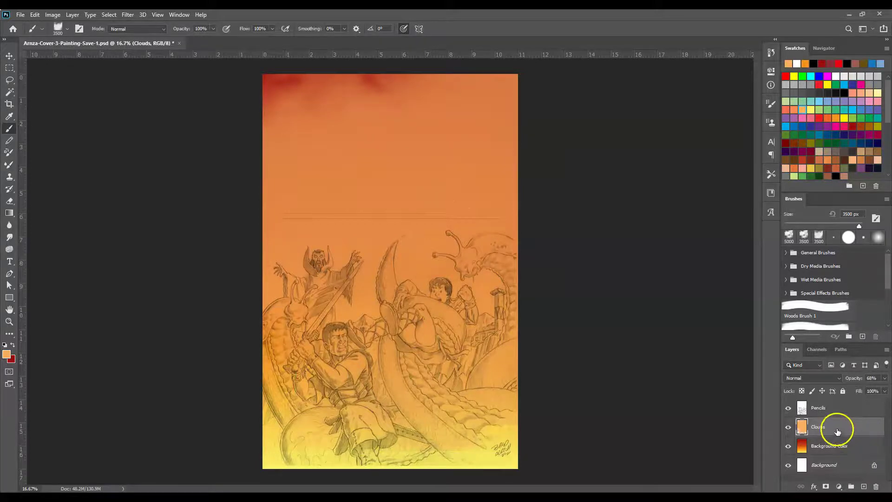
# Step: Clear all paint from the Clouds layer using a rectangular selection around the whole canvas, and deselect
pyautogui.click(9, 67)
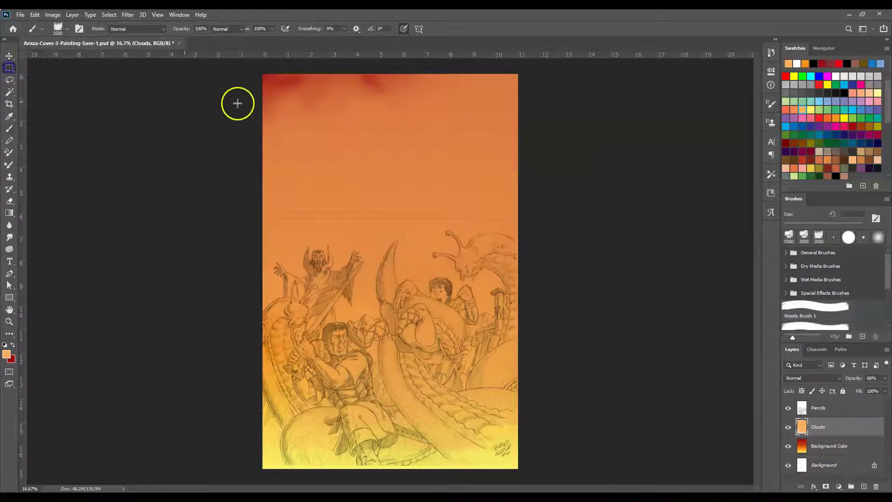
pyautogui.moveTo(249, 69); pyautogui.dragTo(539, 478)
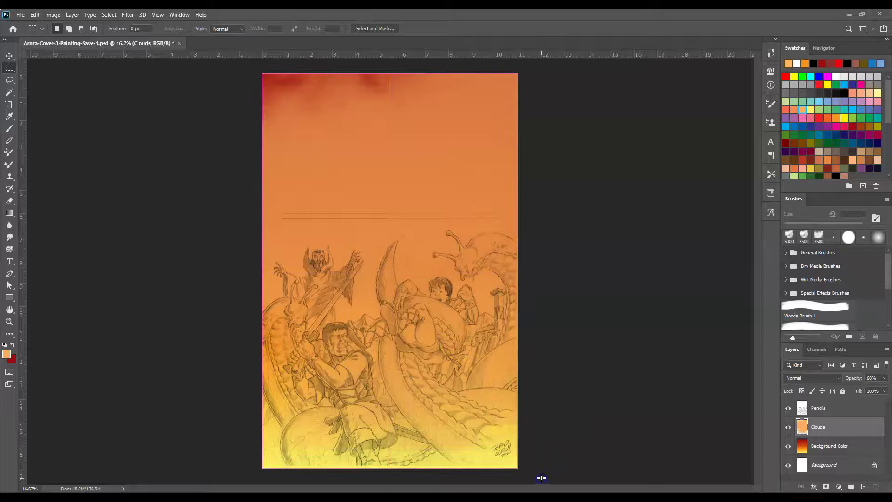
pyautogui.press('Delete')
pyautogui.hotkey('ctrl', 'd')
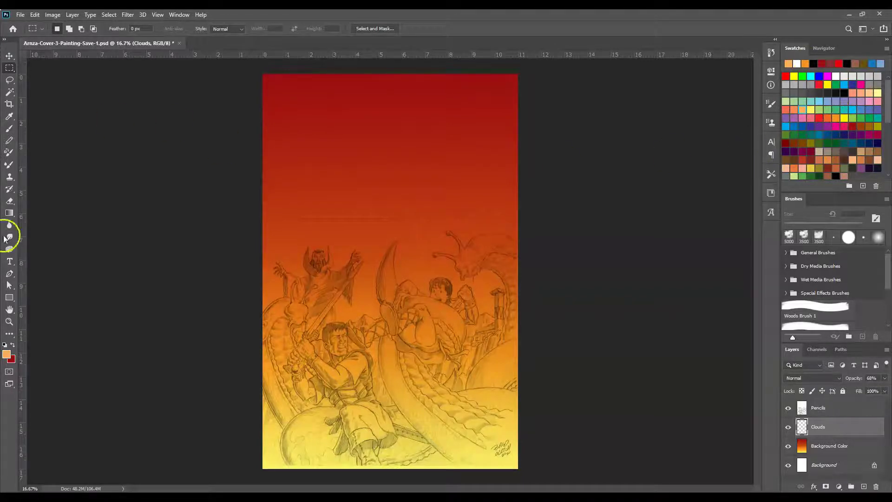
# Step: Stamp light orange clouds across the middle of the cover on the Clouds layer with sand dust brush 12 at 3500 px
pyautogui.click(9, 127)
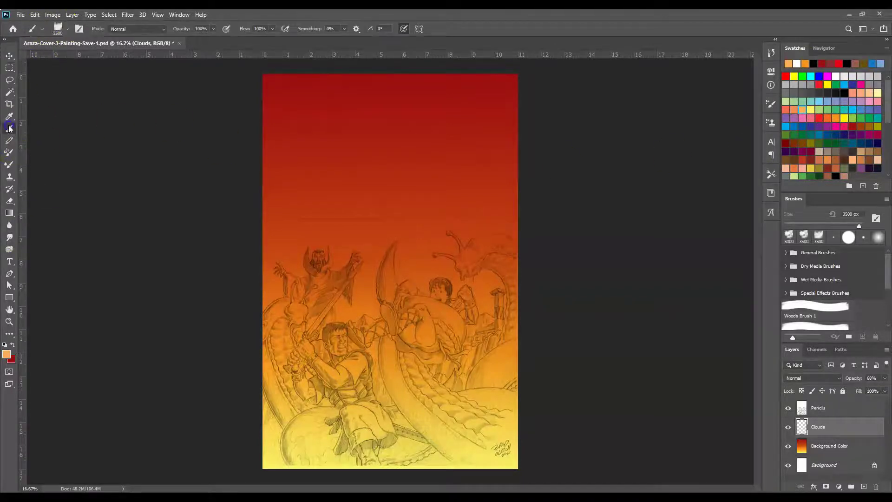
pyautogui.click(73, 31)
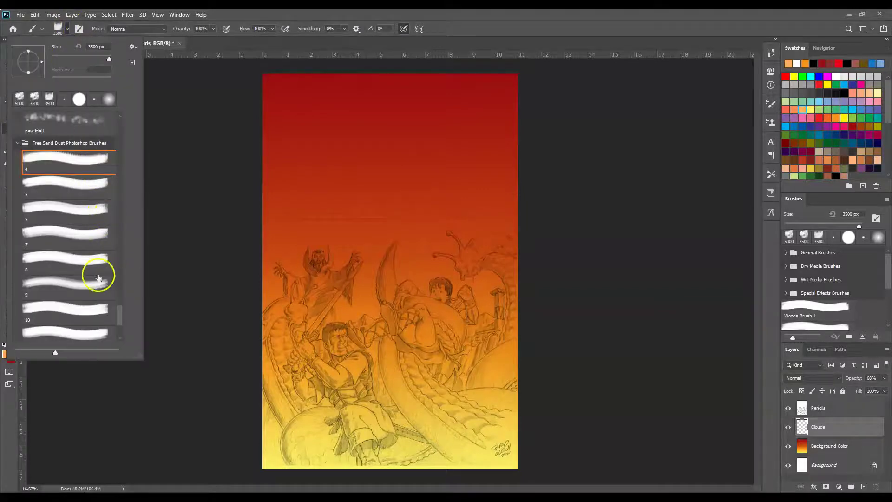
pyautogui.moveTo(121, 317)
pyautogui.mouseDown()
pyautogui.moveTo(119, 306)
pyautogui.moveTo(121, 325)
pyautogui.mouseUp()
pyautogui.click(93, 312)
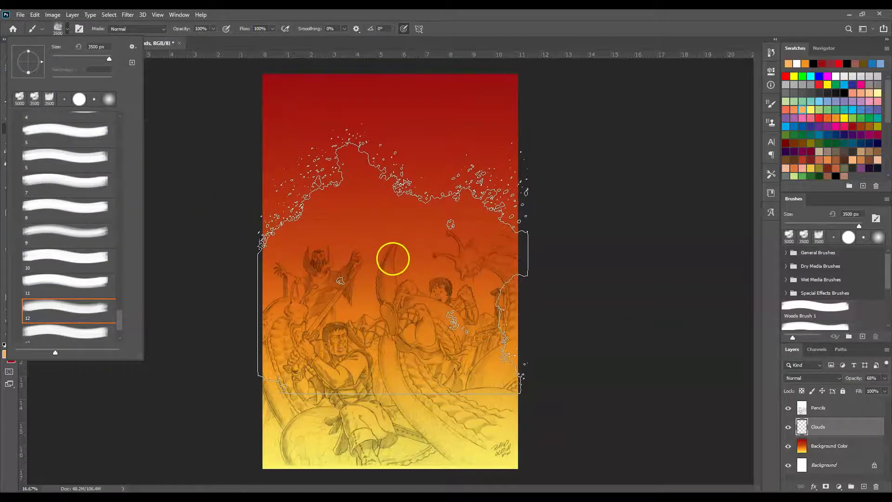
pyautogui.moveTo(391, 261)
pyautogui.mouseDown()
pyautogui.moveTo(395, 225)
pyautogui.moveTo(395, 283)
pyautogui.mouseUp()
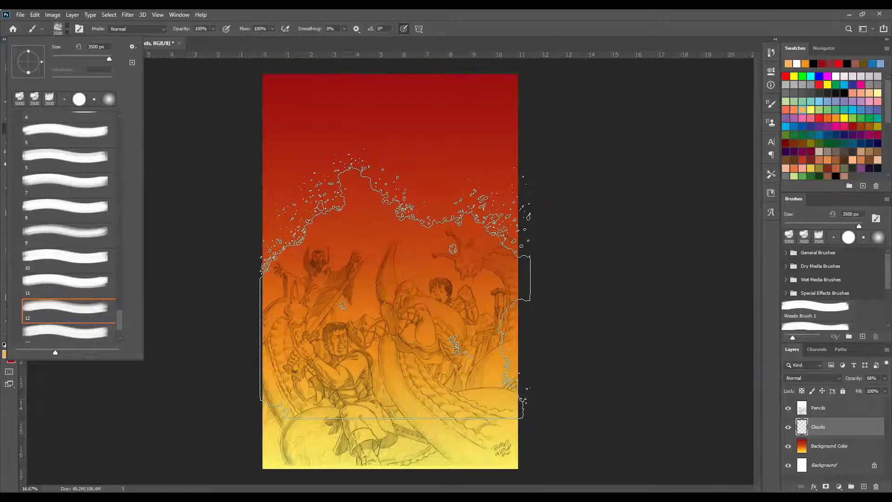
pyautogui.moveTo(394, 283); pyautogui.dragTo(396, 281)
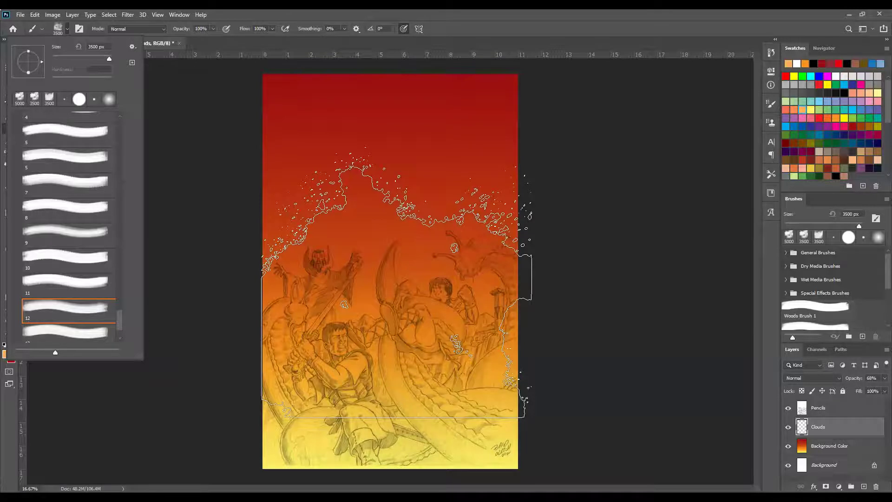
pyautogui.click(396, 282)
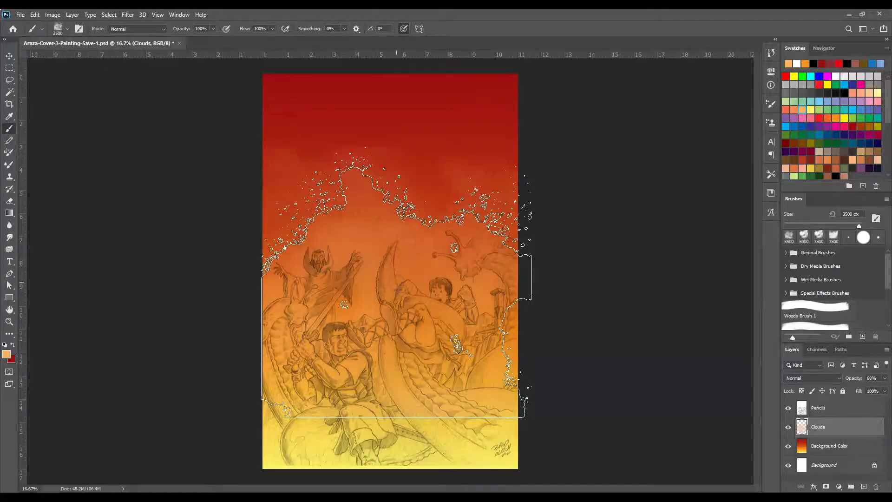
pyautogui.click(397, 282)
pyautogui.moveTo(397, 281)
pyautogui.mouseDown()
pyautogui.moveTo(659, 291)
pyautogui.moveTo(398, 285)
pyautogui.moveTo(394, 269)
pyautogui.moveTo(623, 343)
pyautogui.moveTo(701, 346)
pyautogui.moveTo(603, 269)
pyautogui.moveTo(265, 303)
pyautogui.moveTo(168, 251)
pyautogui.moveTo(398, 175)
pyautogui.moveTo(430, 175)
pyautogui.mouseUp()
pyautogui.hotkey('ctrl', 'd')
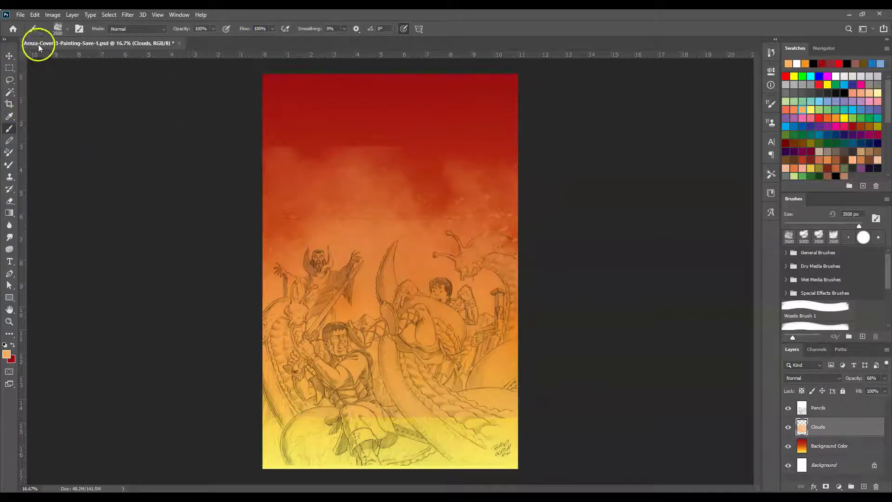
# Step: Switch the brush to Hard Round from General Brushes and set its size to 5 px
pyautogui.click(42, 30)
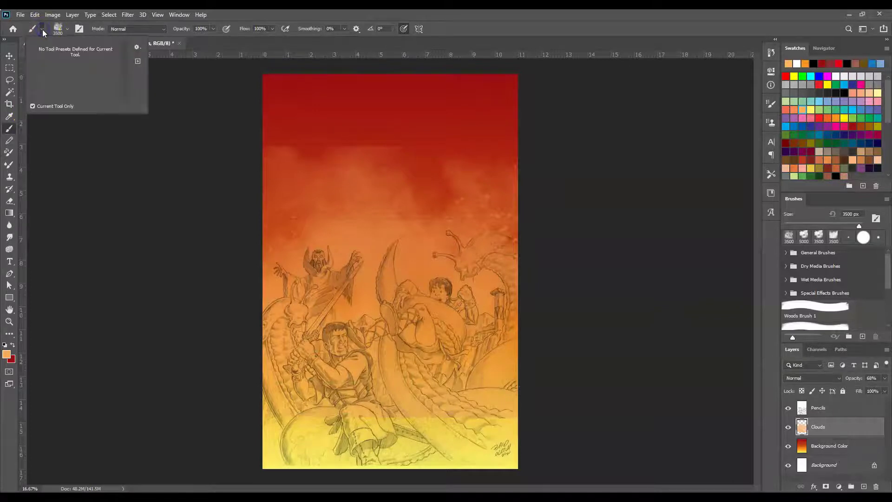
pyautogui.click(42, 29)
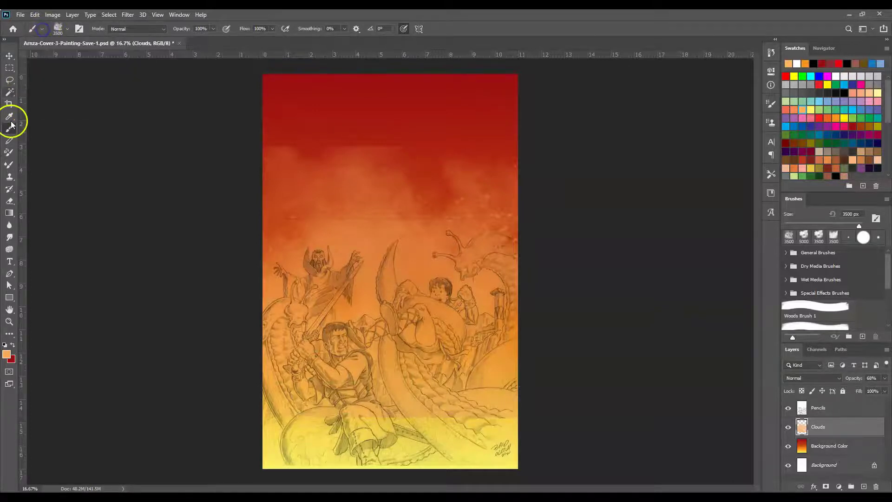
pyautogui.click(66, 31)
pyautogui.moveTo(121, 313); pyautogui.dragTo(122, 126)
pyautogui.click(67, 159)
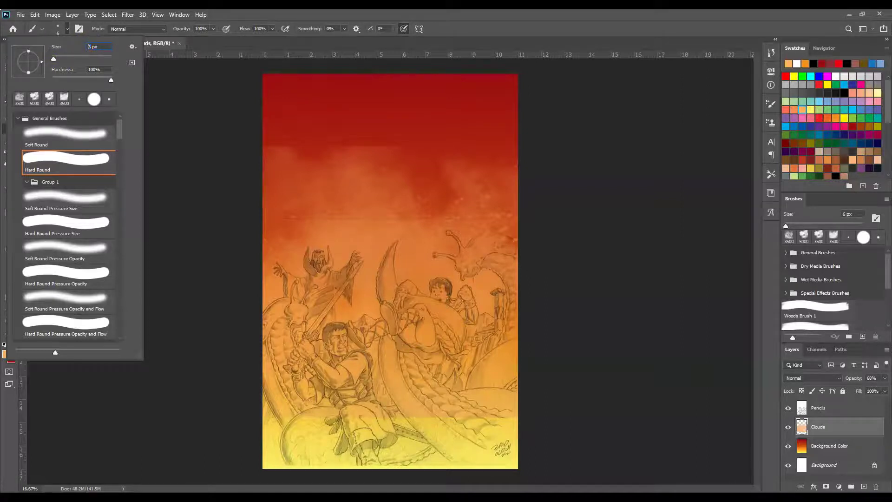
pyautogui.press('Return')
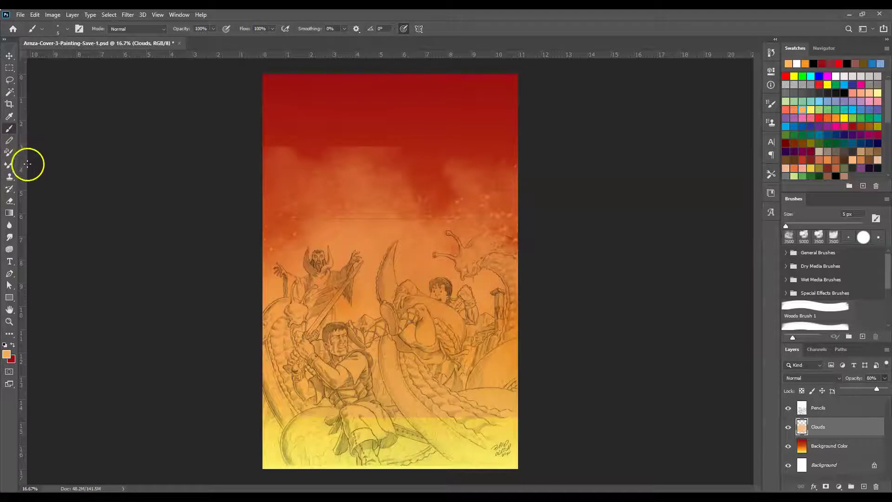
# Step: Set the Eraser to the Soft Round brush from General Brushes at 1457 px with 0% hardness
pyautogui.click(9, 201)
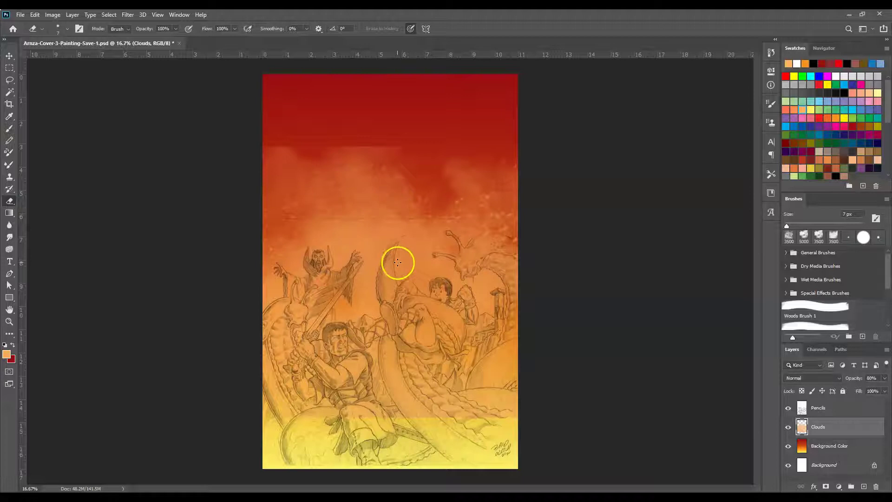
pyautogui.click(67, 29)
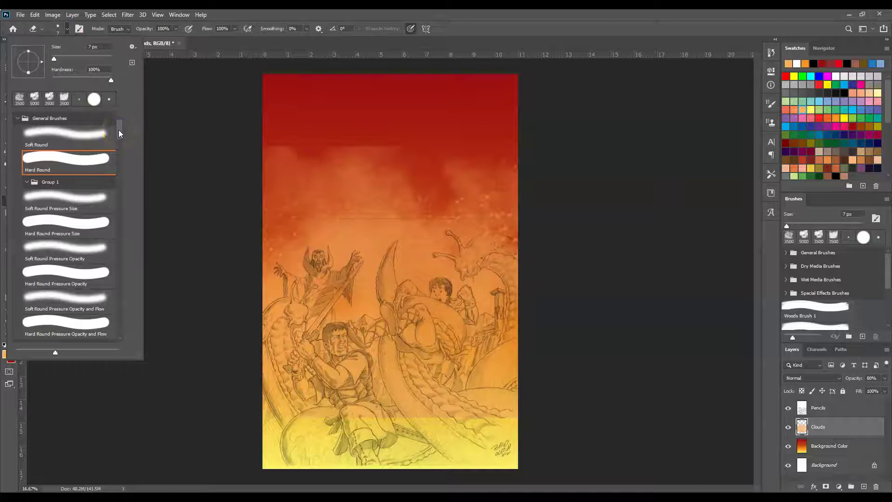
pyautogui.click(104, 132)
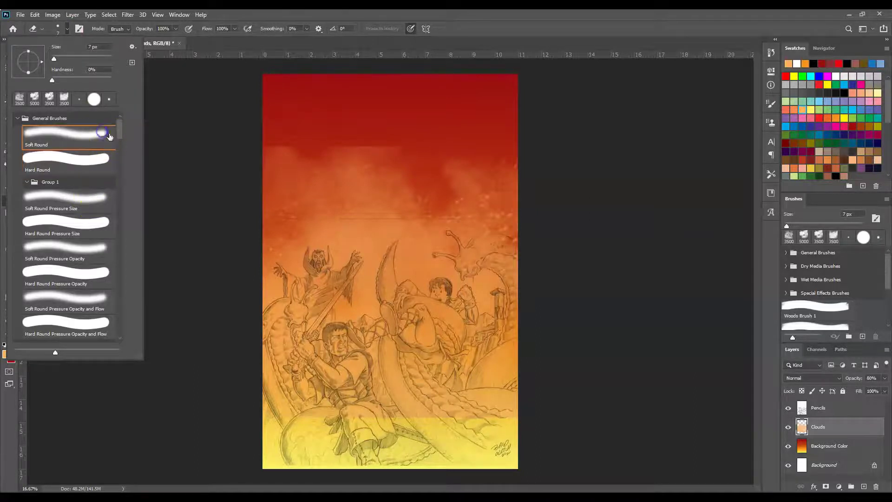
pyautogui.moveTo(59, 59); pyautogui.dragTo(70, 58)
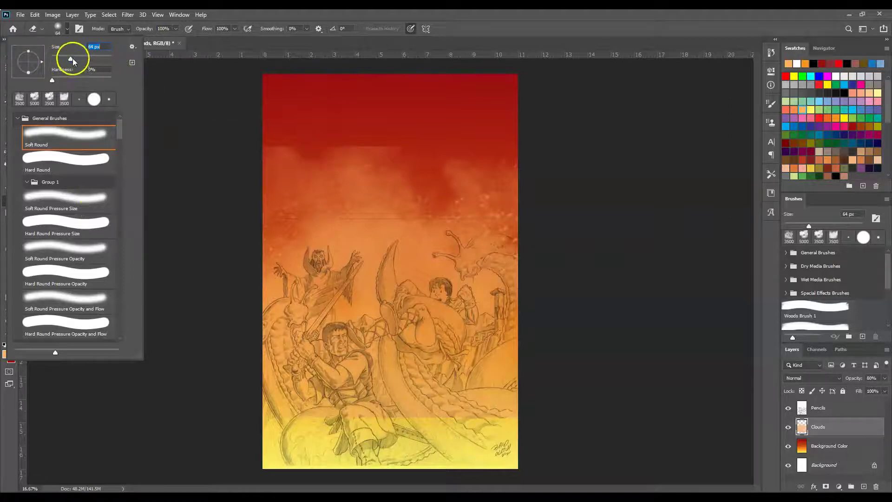
pyautogui.moveTo(85, 59); pyautogui.dragTo(107, 59)
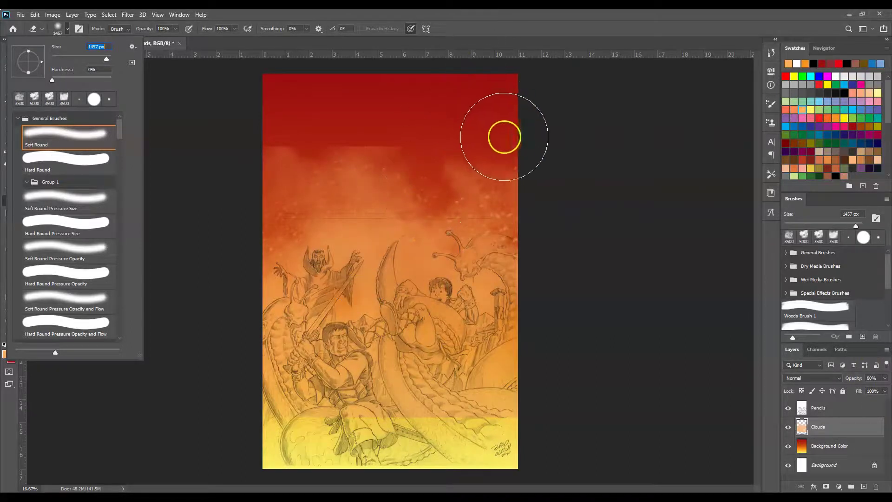
# Step: Soften the hard upper and lower edges of the clouds on the Clouds layer by erasing across the full canvas width
pyautogui.click(491, 126)
pyautogui.moveTo(491, 125)
pyautogui.mouseDown()
pyautogui.moveTo(419, 128)
pyautogui.moveTo(416, 151)
pyautogui.moveTo(406, 137)
pyautogui.moveTo(424, 166)
pyautogui.moveTo(387, 128)
pyautogui.moveTo(340, 133)
pyautogui.moveTo(320, 151)
pyautogui.moveTo(298, 139)
pyautogui.moveTo(260, 144)
pyautogui.mouseUp()
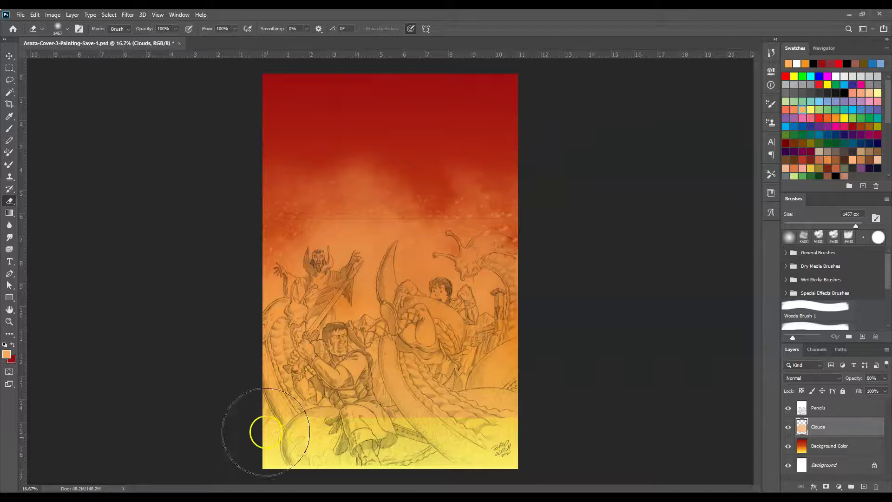
pyautogui.moveTo(260, 434)
pyautogui.mouseDown()
pyautogui.moveTo(507, 436)
pyautogui.moveTo(591, 406)
pyautogui.mouseUp()
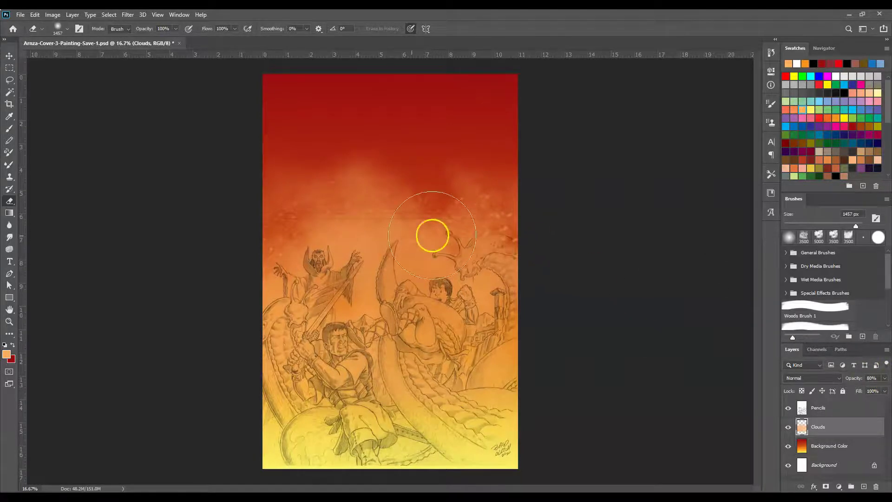
pyautogui.click(841, 432)
pyautogui.click(832, 431)
pyautogui.click(411, 304)
pyautogui.moveTo(412, 304)
pyautogui.mouseDown()
pyautogui.moveTo(519, 304)
pyautogui.moveTo(482, 304)
pyautogui.moveTo(447, 283)
pyautogui.mouseUp()
pyautogui.click(580, 240)
# Step: Open the character colour reference Arnza-Sketch-1-001-COLOR-Complete from the Arnza folder
pyautogui.click(20, 15)
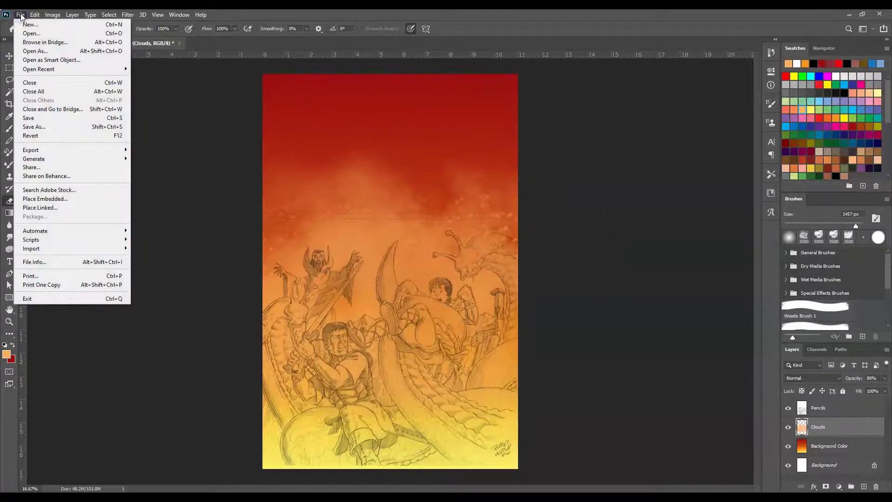
pyautogui.click(25, 33)
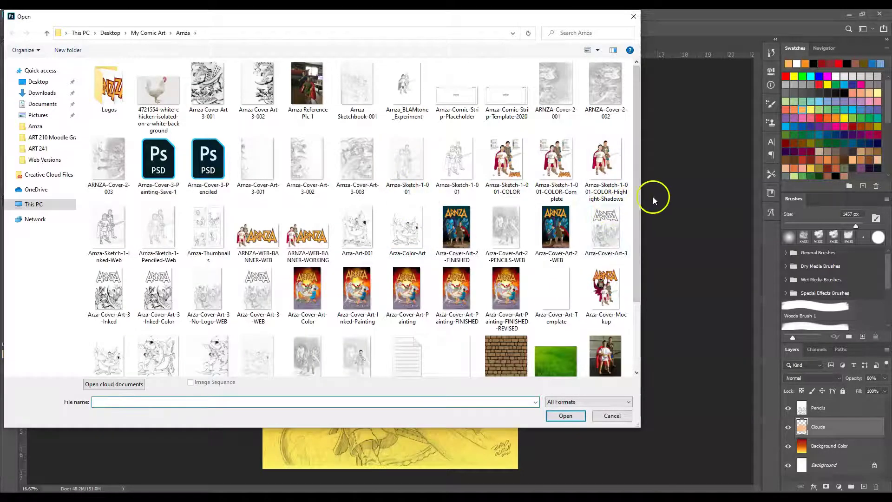
pyautogui.click(561, 161)
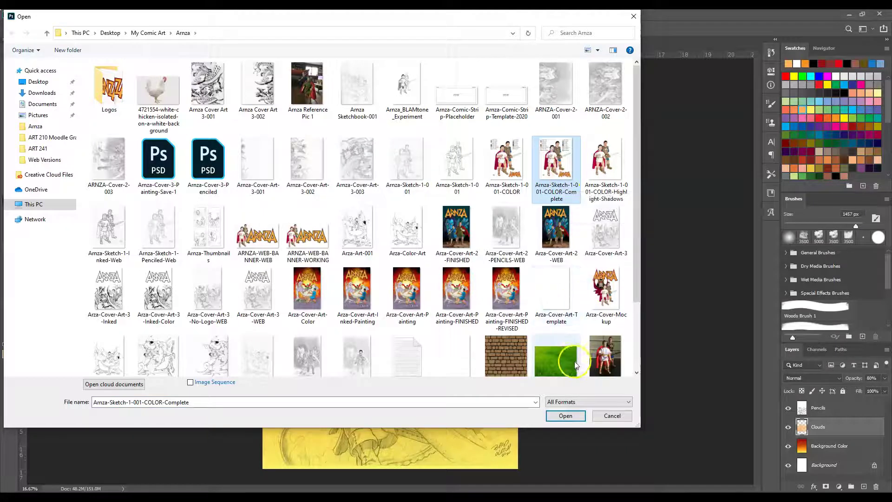
pyautogui.click(565, 415)
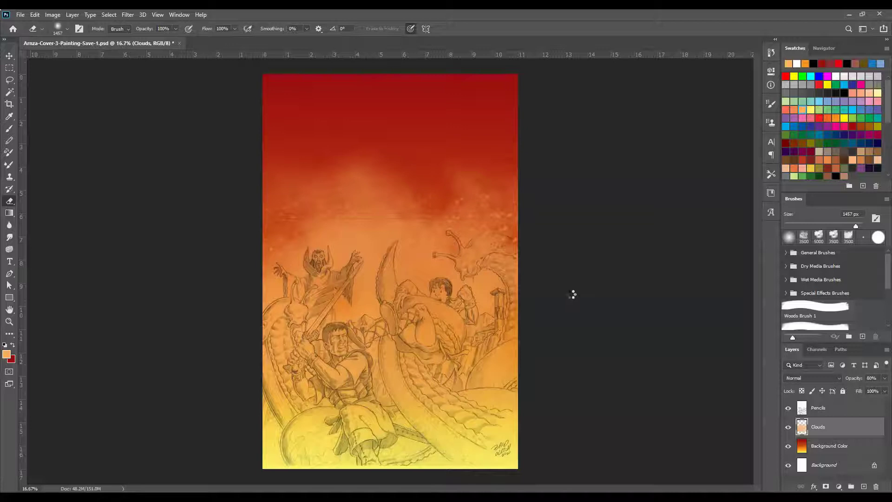
pyautogui.moveTo(573, 293); pyautogui.dragTo(585, 271)
pyautogui.click(503, 266)
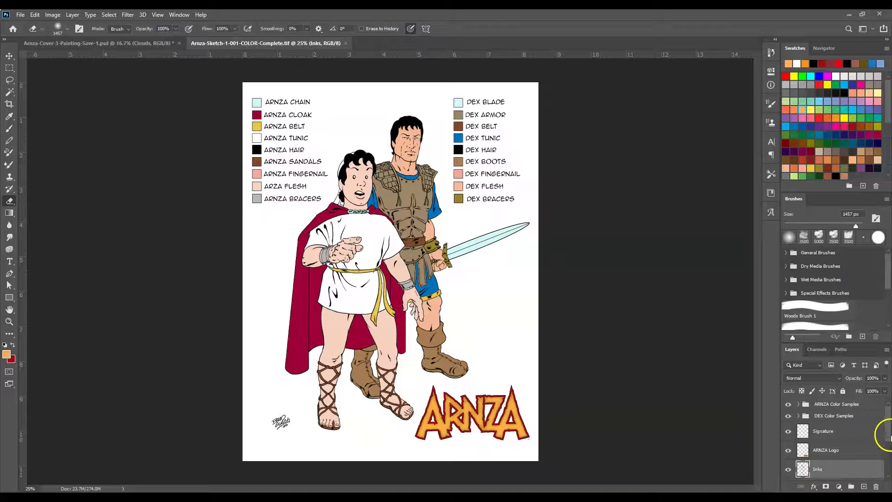
# Step: Reduce the Soft Round Eraser size to 6 px
pyautogui.click(9, 128)
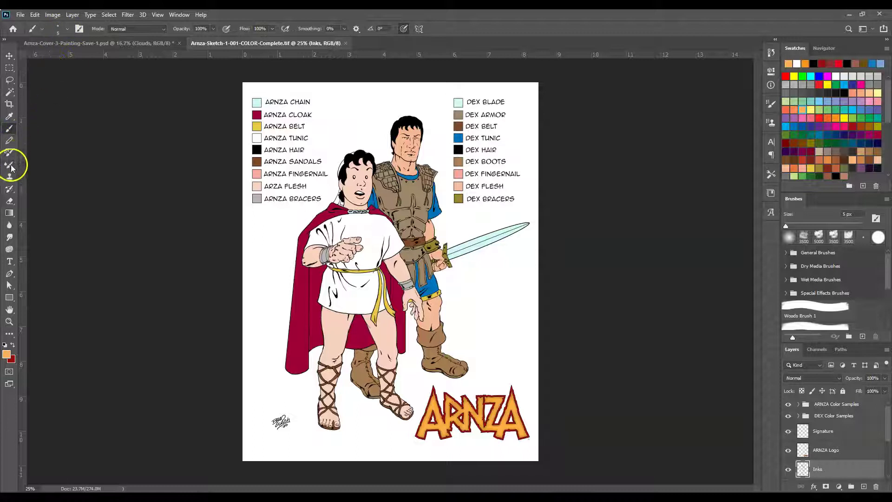
pyautogui.click(9, 201)
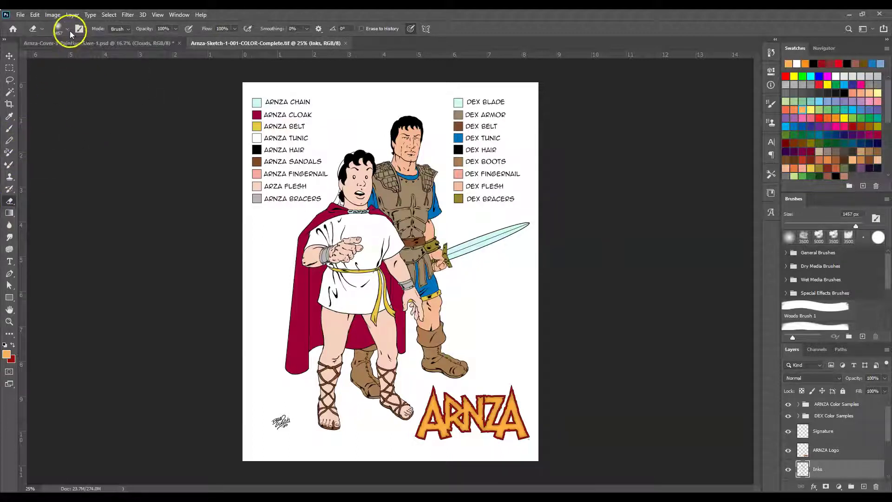
pyautogui.click(68, 29)
pyautogui.click(56, 58)
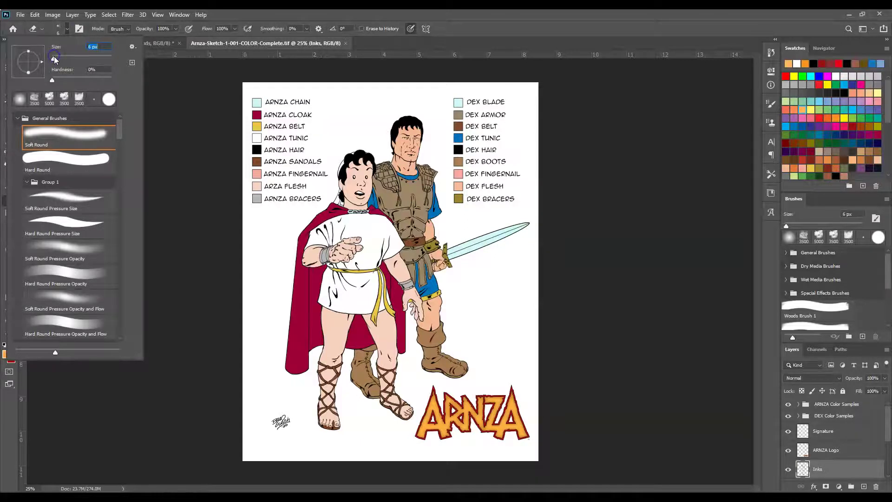
pyautogui.press('Return')
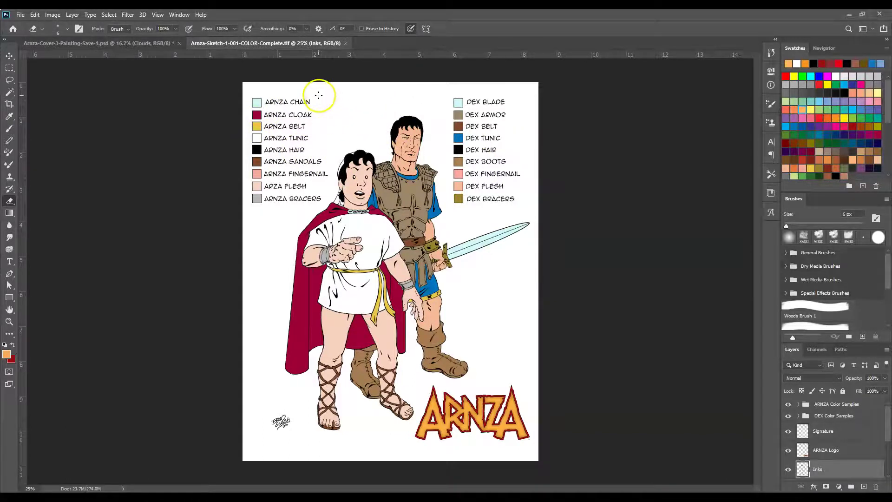
# Step: Sample the Dex tunic blue as the background colour and the brown of Dex's armor as the foreground colour from the reference sketch
pyautogui.click(118, 48)
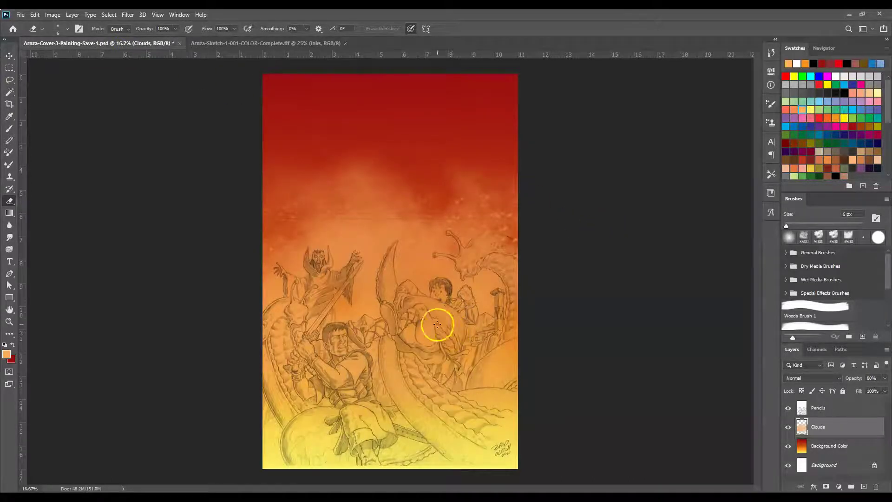
pyautogui.click(219, 46)
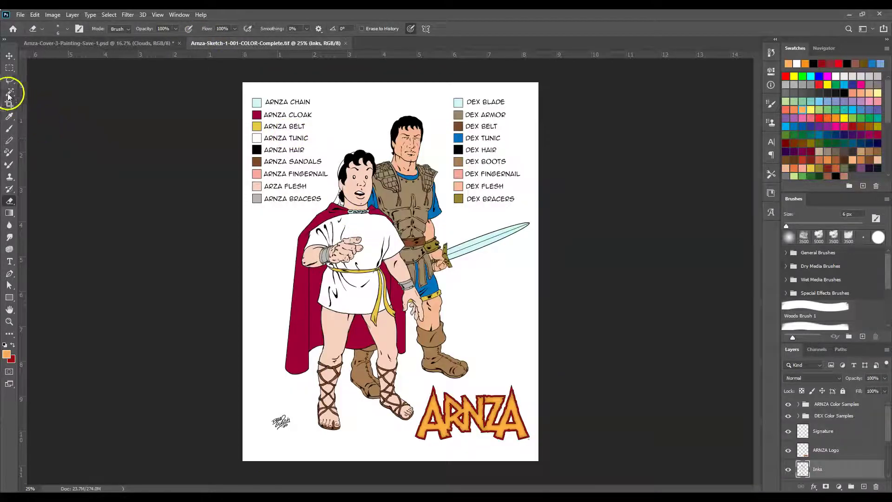
pyautogui.click(9, 116)
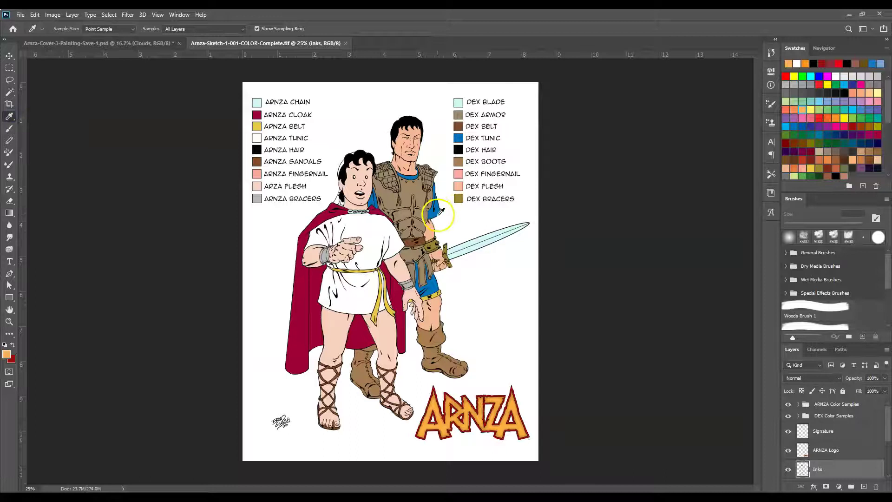
pyautogui.click(459, 137)
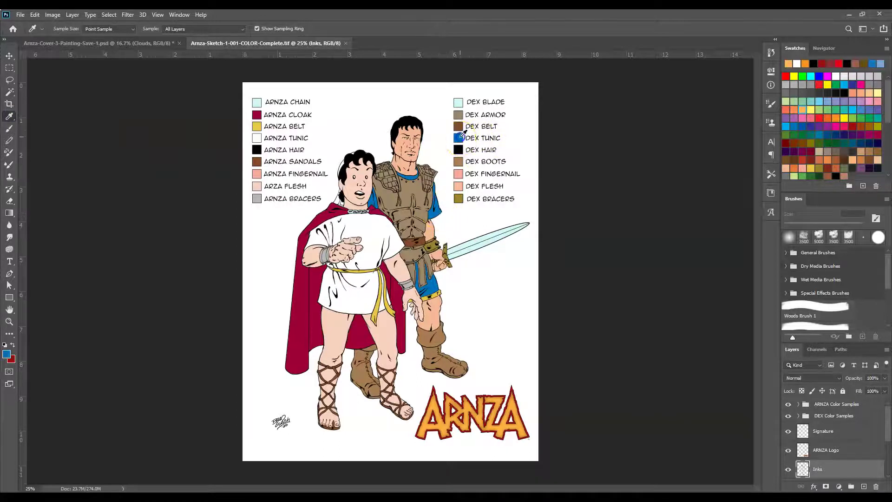
pyautogui.click(13, 344)
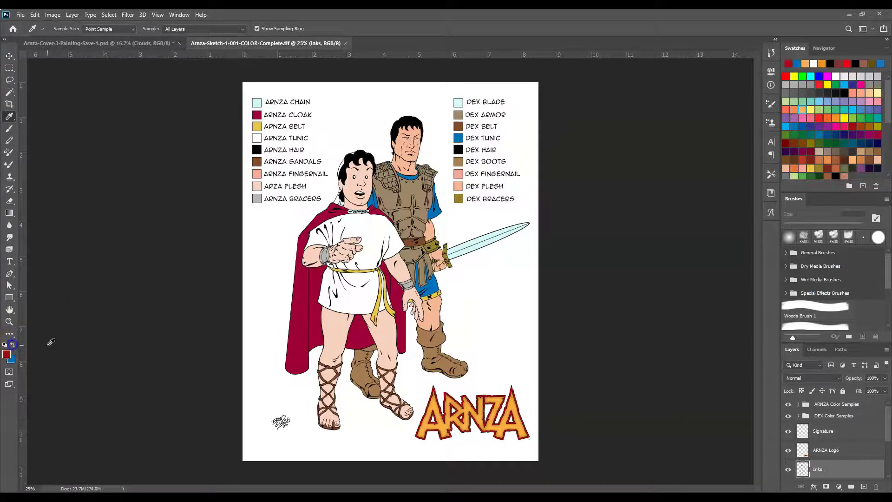
pyautogui.click(413, 187)
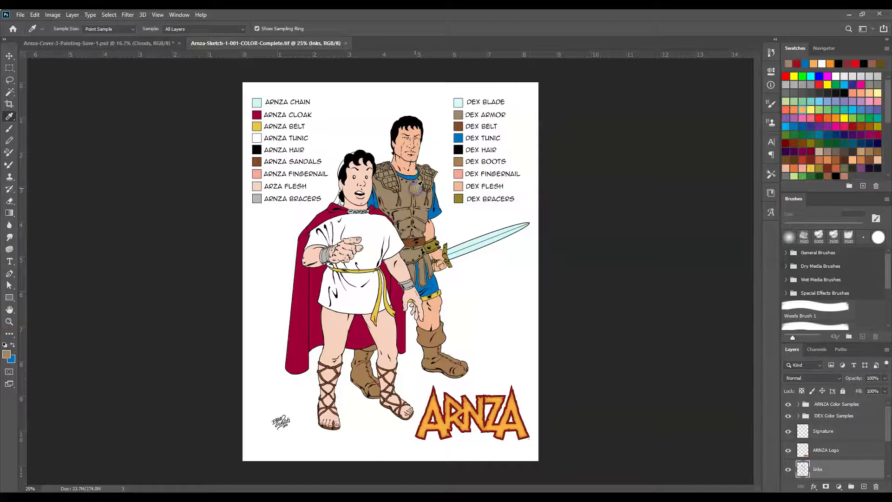
# Step: Return to the Arnza cover painting and add a layer named Color Flats directly above the Clouds layer
pyautogui.click(96, 47)
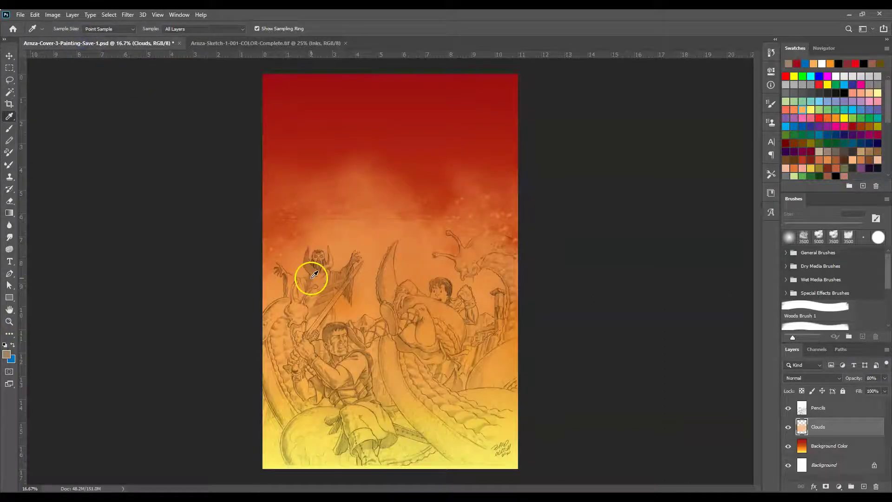
pyautogui.click(10, 321)
pyautogui.click(292, 340)
pyautogui.moveTo(756, 286); pyautogui.dragTo(754, 319)
pyautogui.click(333, 301)
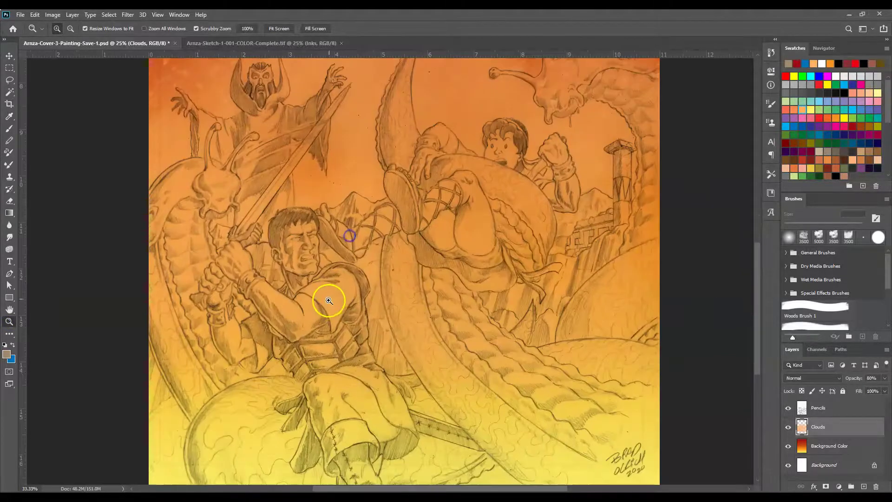
pyautogui.click(331, 299)
pyautogui.click(331, 300)
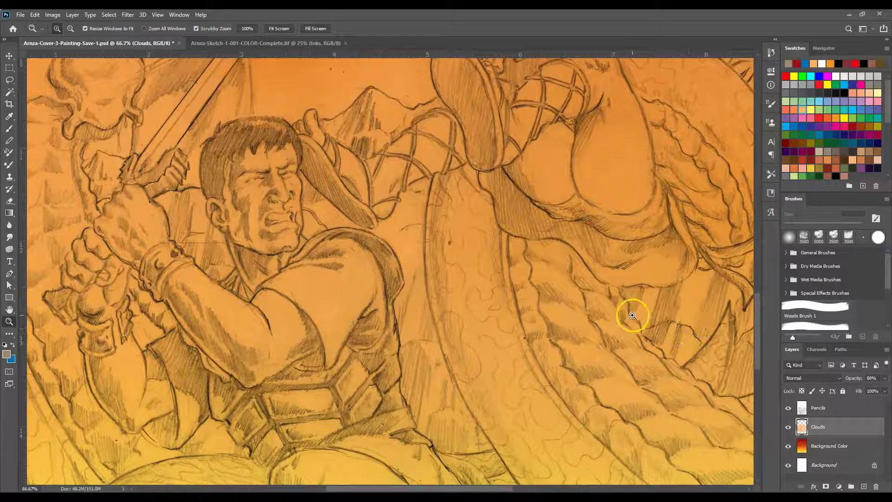
pyautogui.click(864, 486)
pyautogui.click(815, 429)
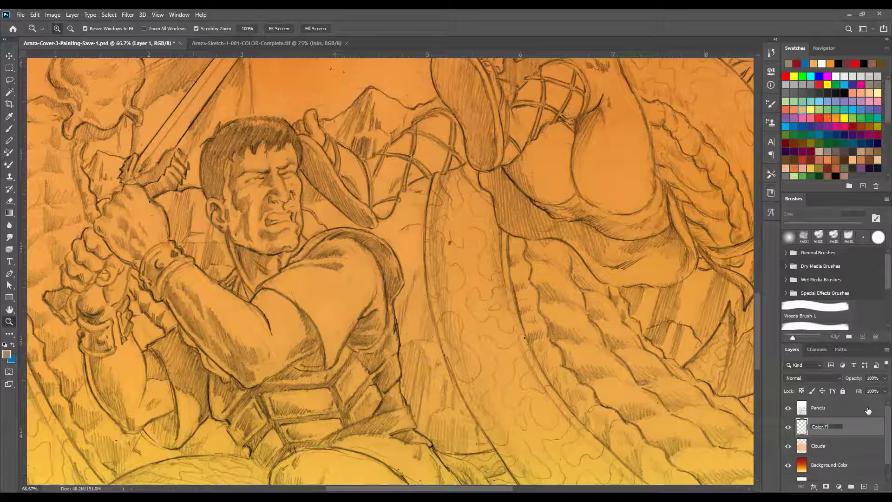
pyautogui.click(840, 425)
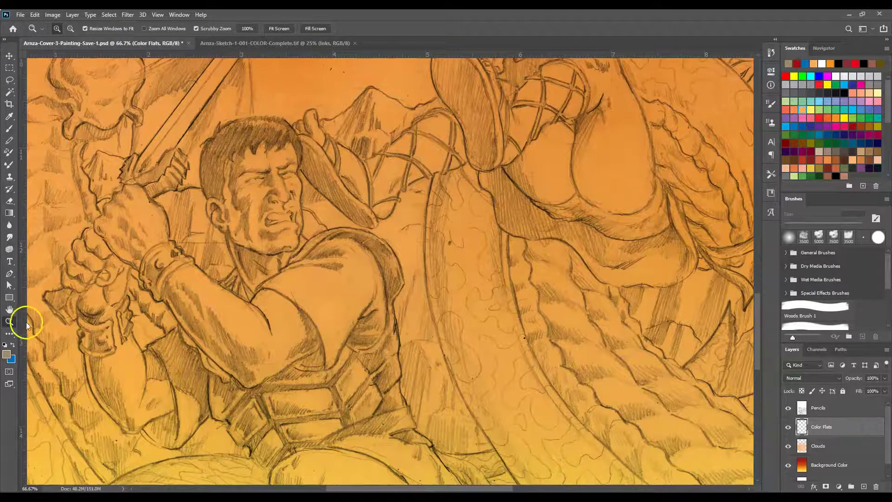
# Step: Outline the armor edge around the swordsman's raised shoulder on Color Flats with a 10 px Pencil in the sampled armor colour
pyautogui.click(9, 140)
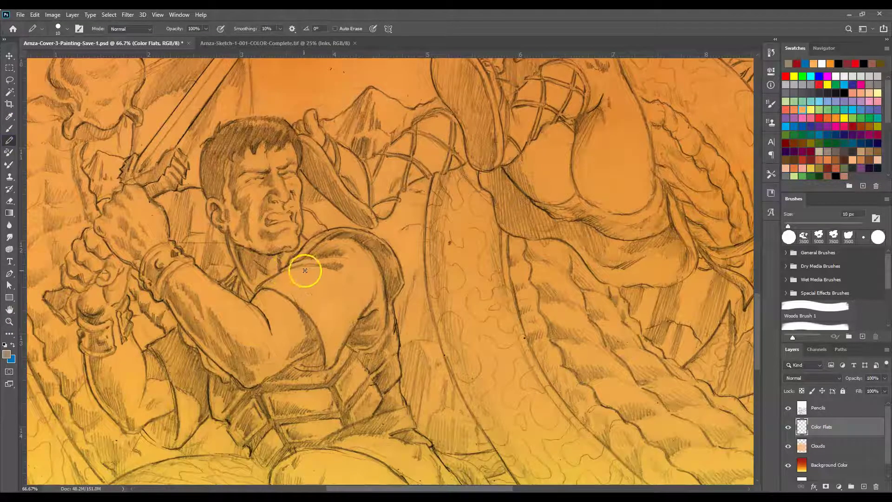
pyautogui.click(386, 268)
pyautogui.click(7, 364)
pyautogui.click(10, 321)
pyautogui.click(290, 286)
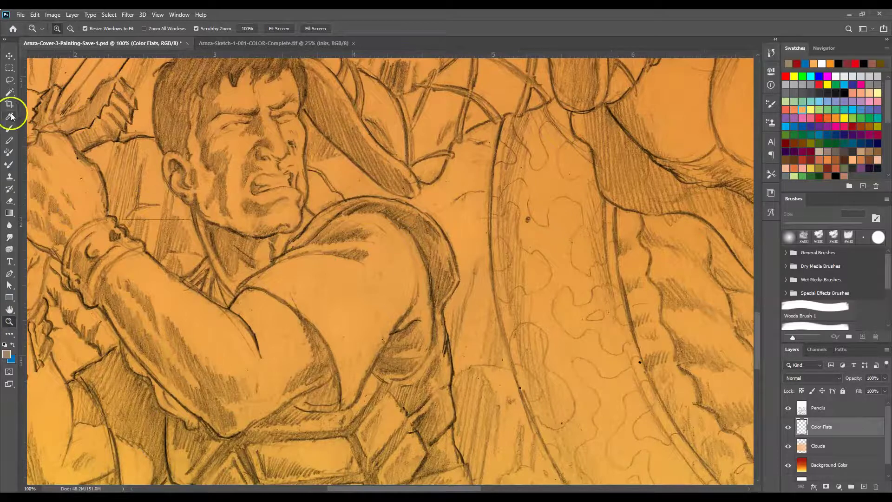
pyautogui.click(9, 140)
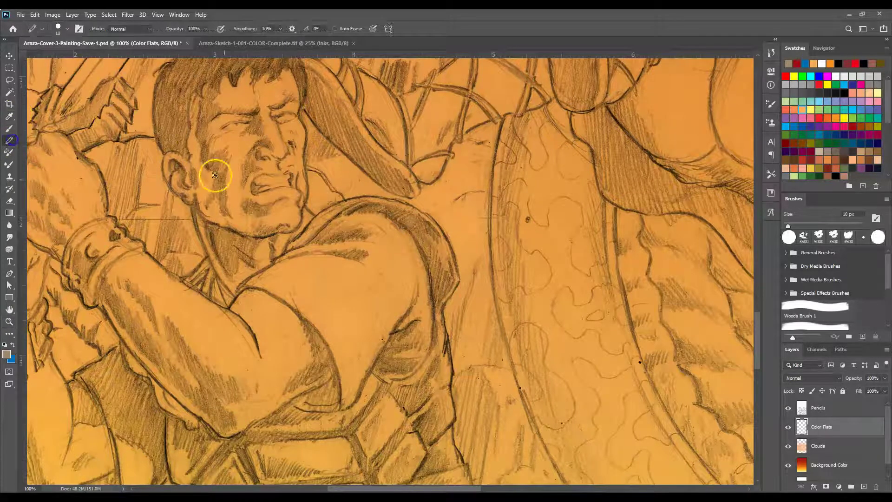
pyautogui.moveTo(289, 246); pyautogui.dragTo(314, 226)
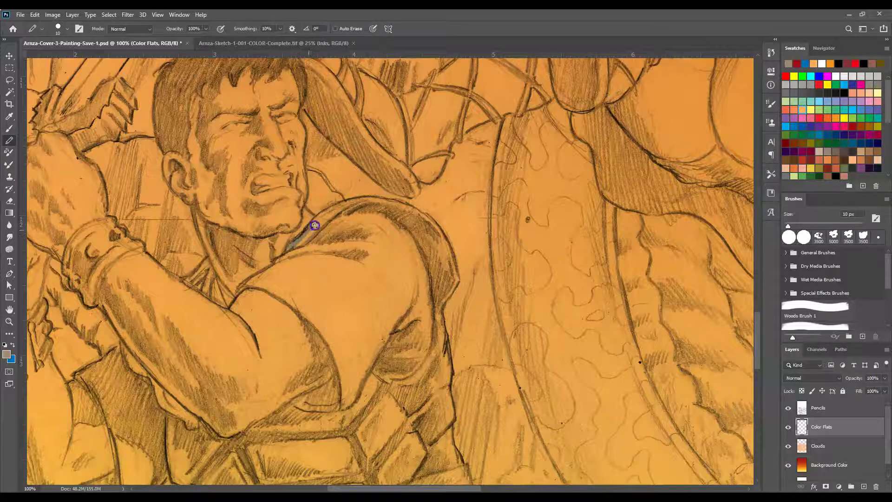
pyautogui.moveTo(350, 202); pyautogui.dragTo(401, 203)
pyautogui.moveTo(293, 248)
pyautogui.mouseDown()
pyautogui.moveTo(334, 216)
pyautogui.moveTo(367, 209)
pyautogui.moveTo(409, 218)
pyautogui.moveTo(413, 231)
pyautogui.moveTo(401, 220)
pyautogui.moveTo(416, 223)
pyautogui.moveTo(421, 242)
pyautogui.moveTo(425, 217)
pyautogui.moveTo(398, 203)
pyautogui.moveTo(423, 222)
pyautogui.moveTo(411, 209)
pyautogui.moveTo(440, 232)
pyautogui.moveTo(450, 256)
pyautogui.moveTo(432, 245)
pyautogui.moveTo(433, 233)
pyautogui.moveTo(420, 241)
pyautogui.moveTo(436, 298)
pyautogui.mouseUp()
pyautogui.moveTo(449, 251)
pyautogui.mouseDown()
pyautogui.moveTo(457, 282)
pyautogui.moveTo(442, 301)
pyautogui.moveTo(453, 266)
pyautogui.moveTo(440, 318)
pyautogui.mouseUp()
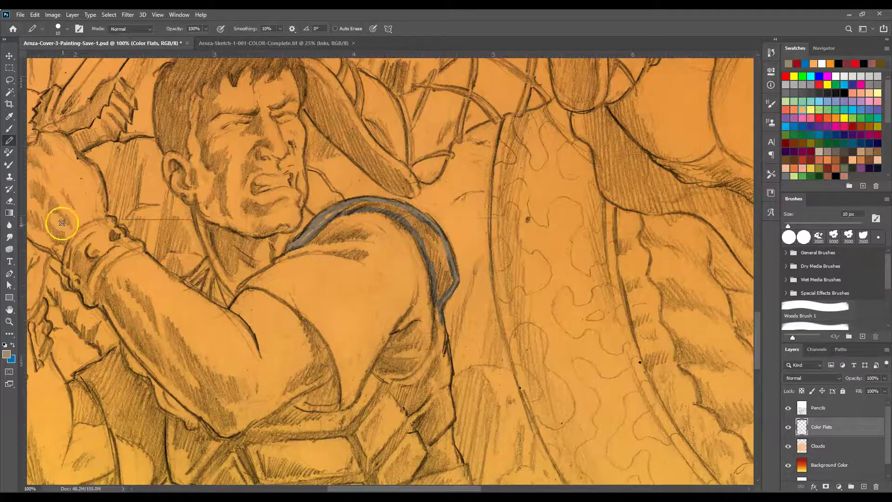
# Step: Fill the outlined shoulder armor with the foreground colour using the Paint Bucket, and switch back to the 10 px Pencil
pyautogui.click(9, 213)
pyautogui.click(42, 222)
pyautogui.click(448, 245)
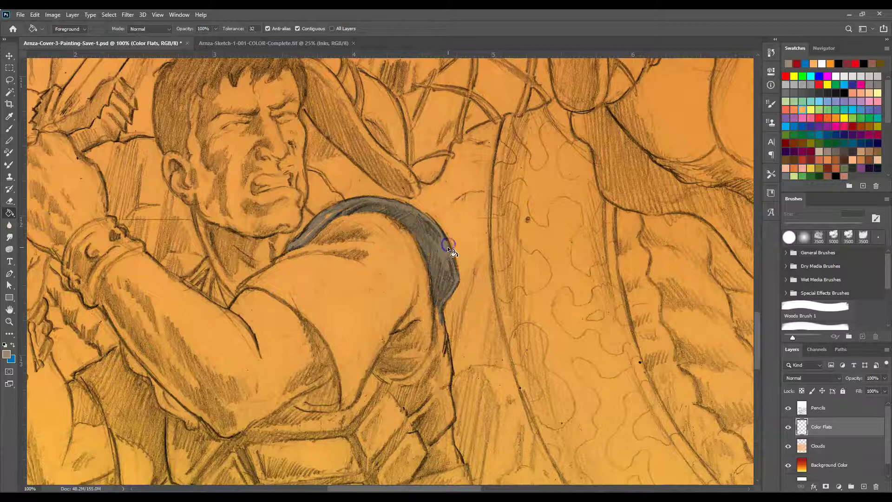
pyautogui.click(9, 129)
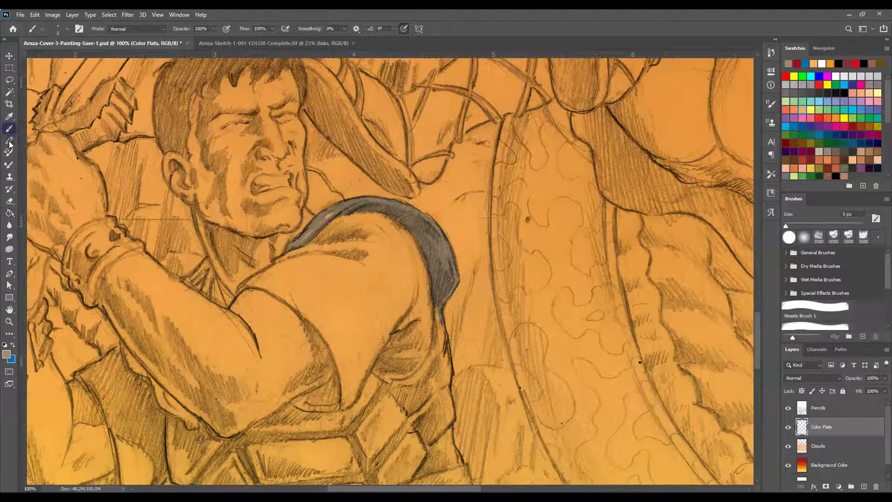
pyautogui.click(9, 140)
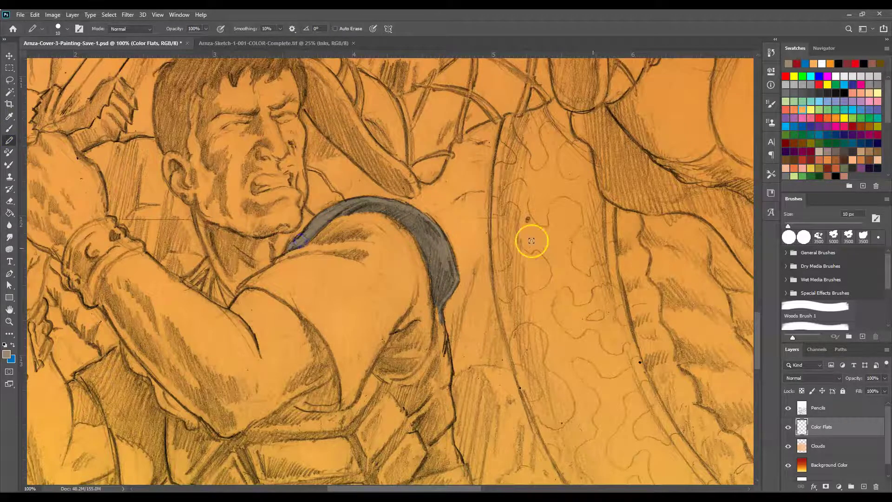
# Step: Outline the swordsman's torso armor on Color Flats with the 10 px Pencil, from beneath the raised arm around to the waist
pyautogui.moveTo(759, 332); pyautogui.dragTo(761, 353)
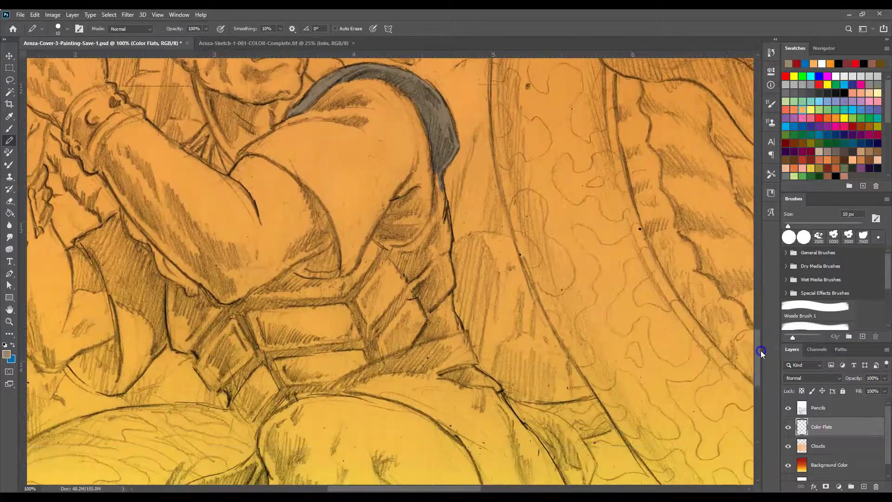
pyautogui.moveTo(438, 189)
pyautogui.mouseDown()
pyautogui.moveTo(414, 242)
pyautogui.moveTo(385, 250)
pyautogui.moveTo(372, 242)
pyautogui.moveTo(349, 277)
pyautogui.moveTo(308, 279)
pyautogui.mouseUp()
pyautogui.moveTo(442, 186); pyautogui.dragTo(450, 285)
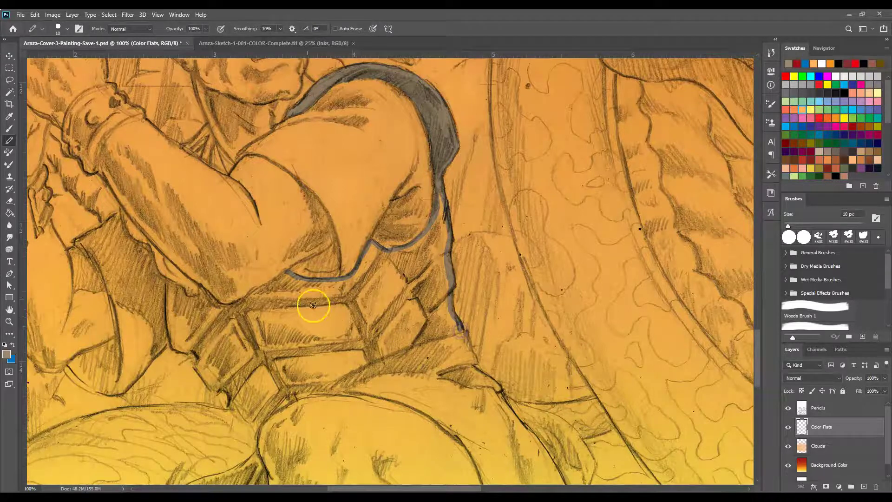
pyautogui.moveTo(288, 270)
pyautogui.mouseDown()
pyautogui.moveTo(240, 301)
pyautogui.moveTo(207, 292)
pyautogui.mouseUp()
pyautogui.moveTo(121, 209)
pyautogui.mouseDown()
pyautogui.moveTo(171, 277)
pyautogui.moveTo(172, 339)
pyautogui.moveTo(195, 348)
pyautogui.moveTo(211, 387)
pyautogui.mouseUp()
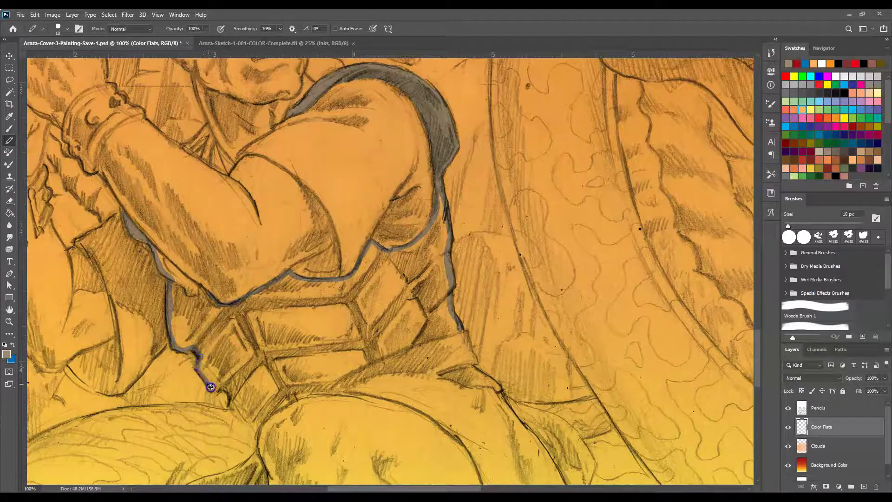
pyautogui.moveTo(249, 419)
pyautogui.mouseDown()
pyautogui.moveTo(329, 392)
pyautogui.moveTo(400, 348)
pyautogui.moveTo(463, 331)
pyautogui.mouseUp()
pyautogui.click(9, 212)
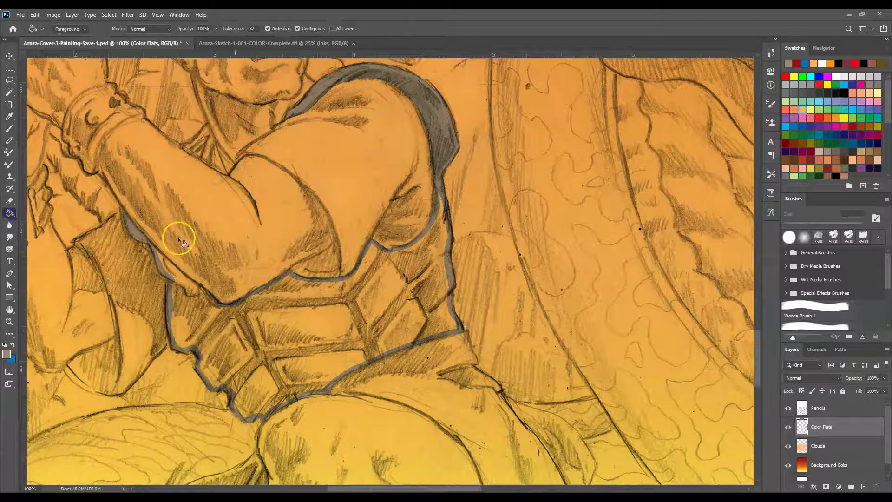
pyautogui.click(368, 305)
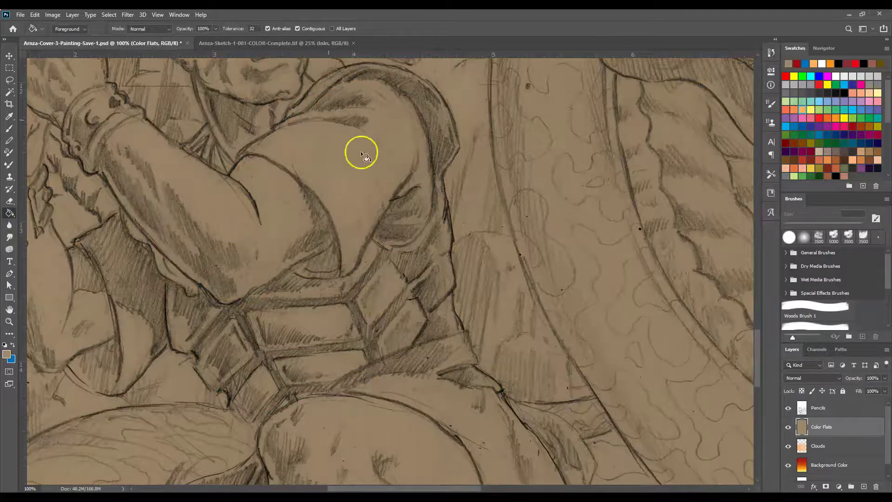
pyautogui.click(35, 14)
pyautogui.click(51, 22)
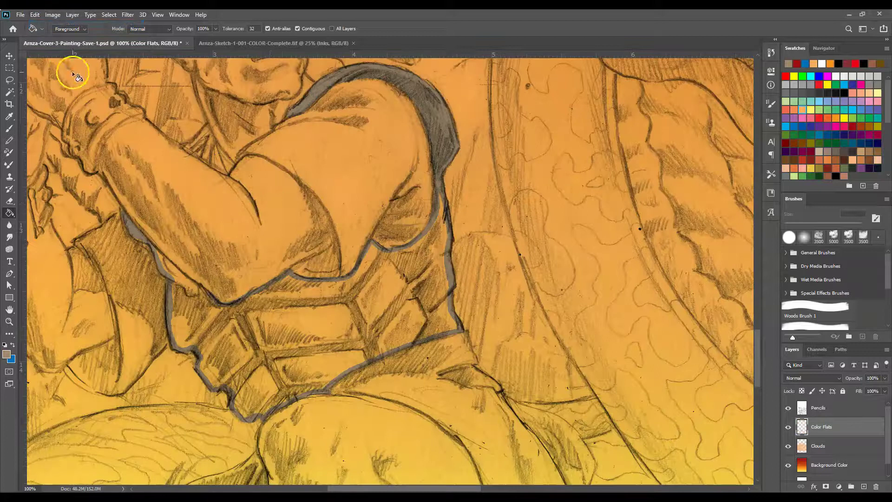
# Step: Close the gap in the torso armor outline beneath the forearm with the Pencil, and fill the armor with the foreground colour
pyautogui.click(10, 138)
pyautogui.moveTo(155, 249)
pyautogui.mouseDown()
pyautogui.moveTo(212, 297)
pyautogui.moveTo(189, 279)
pyautogui.mouseUp()
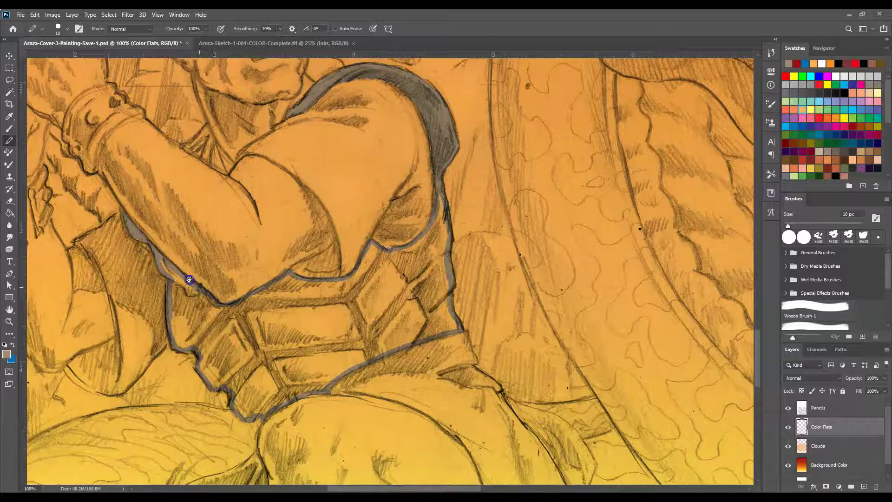
pyautogui.click(10, 213)
pyautogui.click(307, 302)
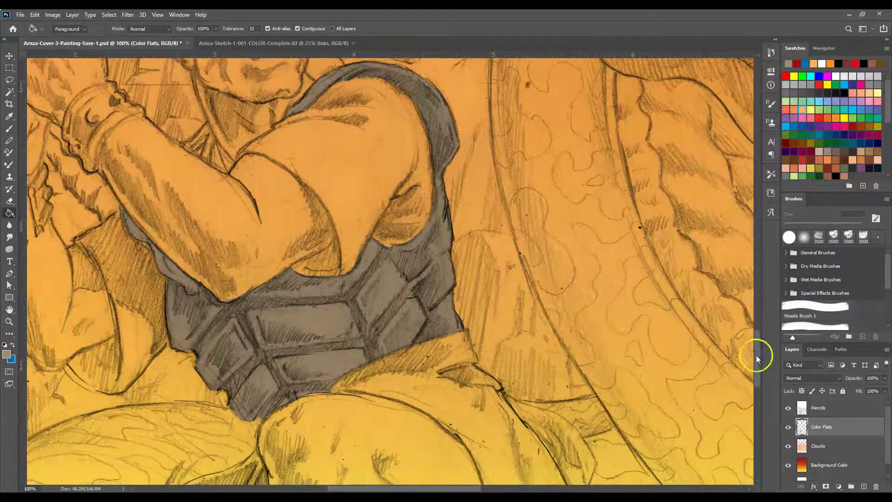
# Step: Outline the small armor flap at the swordsman's hip with the Pencil and fill it with the armor colour
pyautogui.click(9, 140)
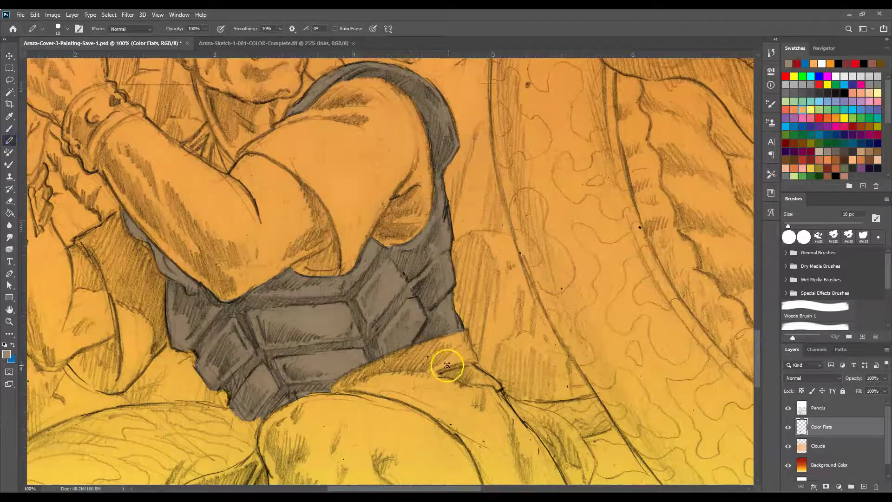
pyautogui.moveTo(439, 371)
pyautogui.mouseDown()
pyautogui.moveTo(467, 366)
pyautogui.moveTo(446, 372)
pyautogui.moveTo(465, 366)
pyautogui.moveTo(499, 387)
pyautogui.moveTo(438, 371)
pyautogui.mouseUp()
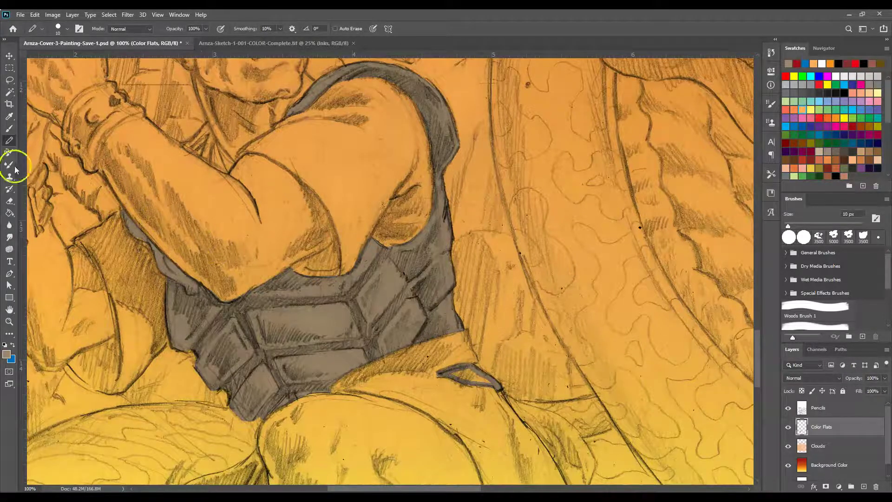
pyautogui.click(9, 213)
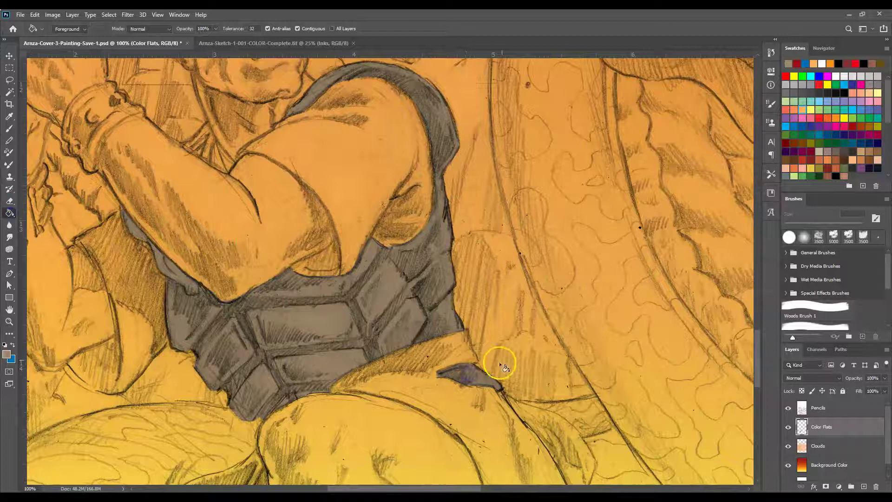
# Step: Make the tunic blue the foreground colour and outline the sleeve's shoulder edge and front opening down to the lower fold with the Pencil
pyautogui.click(13, 344)
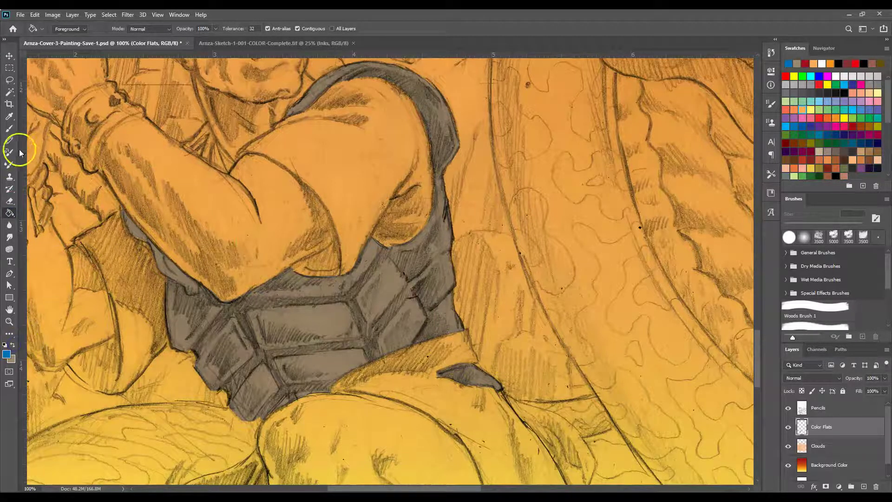
pyautogui.click(9, 140)
pyautogui.moveTo(305, 121)
pyautogui.mouseDown()
pyautogui.moveTo(269, 137)
pyautogui.moveTo(319, 113)
pyautogui.moveTo(314, 126)
pyautogui.moveTo(313, 107)
pyautogui.moveTo(338, 84)
pyautogui.moveTo(385, 82)
pyautogui.mouseUp()
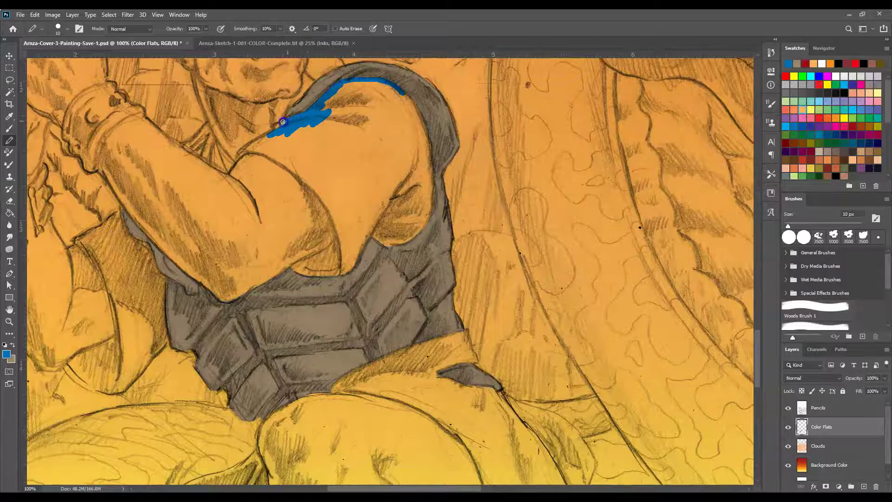
pyautogui.moveTo(267, 135)
pyautogui.mouseDown()
pyautogui.moveTo(241, 154)
pyautogui.moveTo(264, 152)
pyautogui.moveTo(291, 169)
pyautogui.mouseUp()
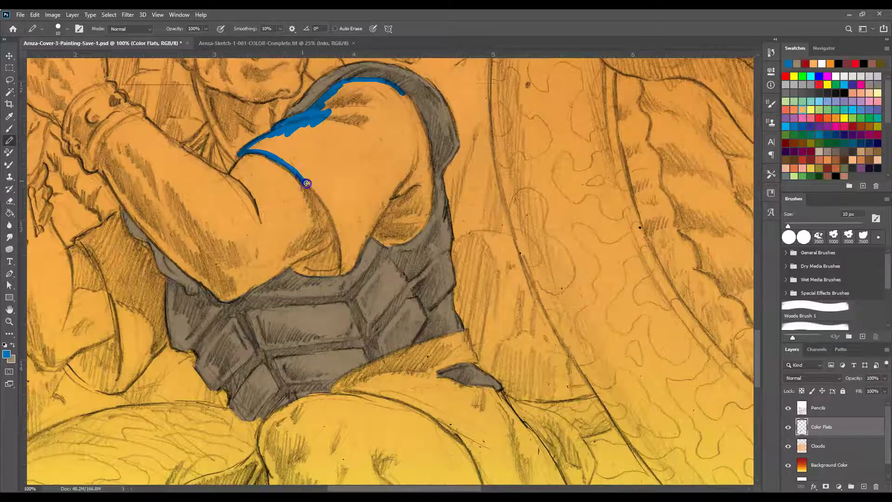
pyautogui.moveTo(321, 196); pyautogui.dragTo(341, 241)
pyautogui.moveTo(296, 265)
pyautogui.mouseDown()
pyautogui.moveTo(319, 254)
pyautogui.moveTo(294, 268)
pyautogui.moveTo(305, 273)
pyautogui.moveTo(294, 268)
pyautogui.moveTo(320, 273)
pyautogui.mouseUp()
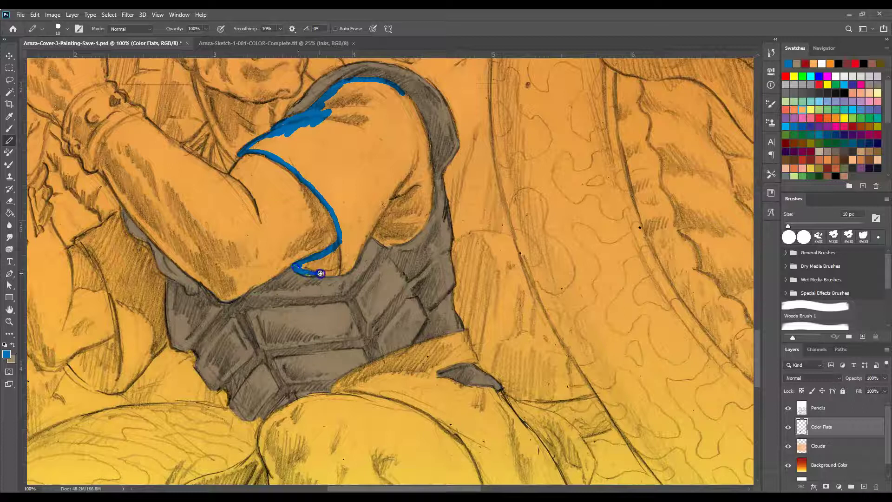
# Step: Complete the blue sleeve outline along the underside and back edge beside the armor, and fill the sleeve with the Paint Bucket
pyautogui.moveTo(392, 198)
pyautogui.mouseDown()
pyautogui.moveTo(351, 267)
pyautogui.moveTo(321, 274)
pyautogui.mouseUp()
pyautogui.moveTo(372, 236)
pyautogui.mouseDown()
pyautogui.moveTo(390, 244)
pyautogui.moveTo(430, 202)
pyautogui.moveTo(430, 190)
pyautogui.mouseUp()
pyautogui.moveTo(401, 96); pyautogui.dragTo(402, 98)
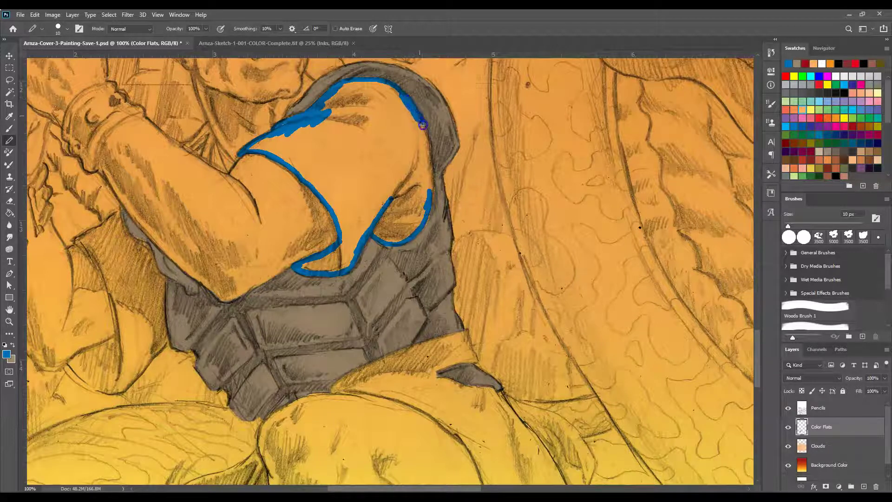
pyautogui.moveTo(426, 138); pyautogui.dragTo(429, 183)
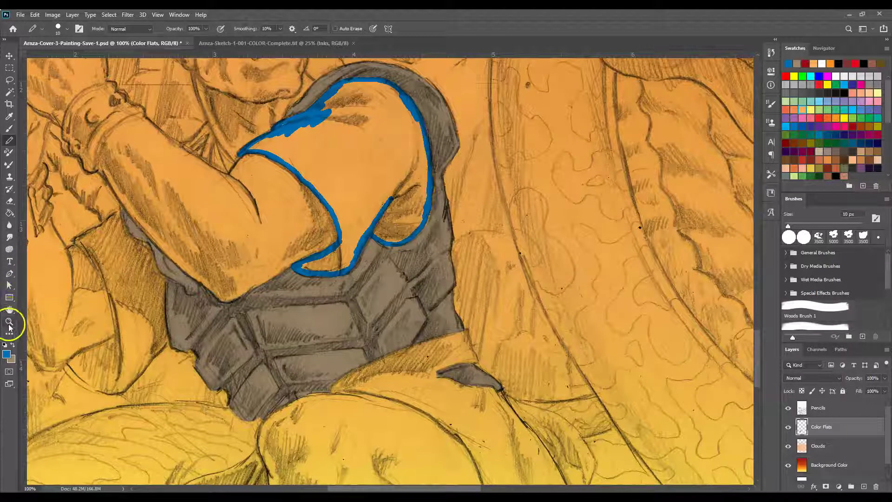
pyautogui.click(9, 213)
pyautogui.click(415, 176)
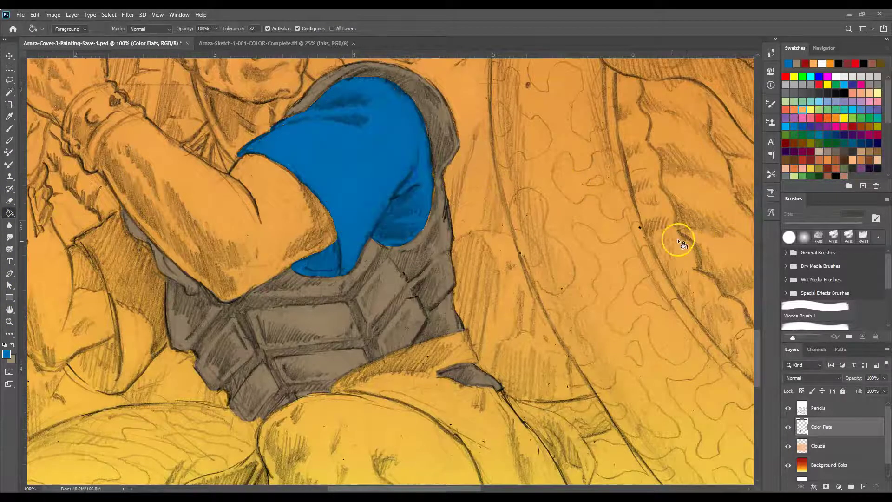
# Step: Outline the tunic skirt in blue along its upper edge below the waist and its inner edge down the thigh
pyautogui.moveTo(757, 346); pyautogui.dragTo(757, 359)
pyautogui.click(15, 141)
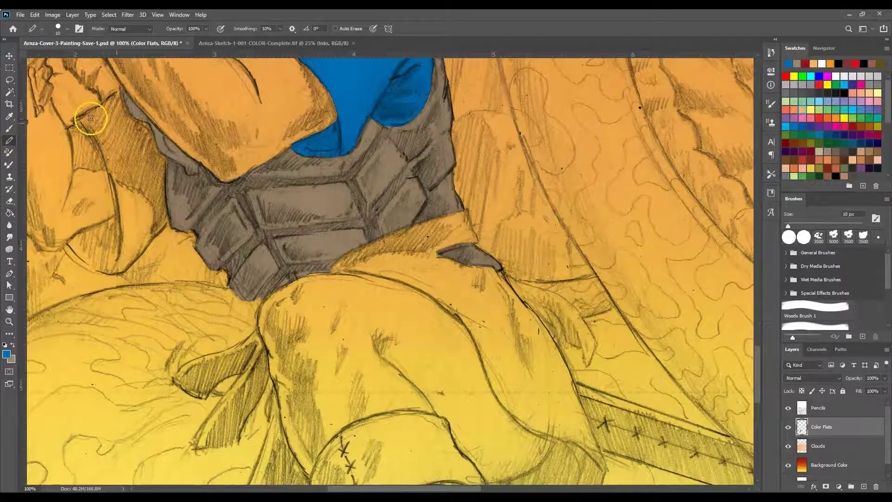
pyautogui.moveTo(343, 270); pyautogui.dragTo(400, 253)
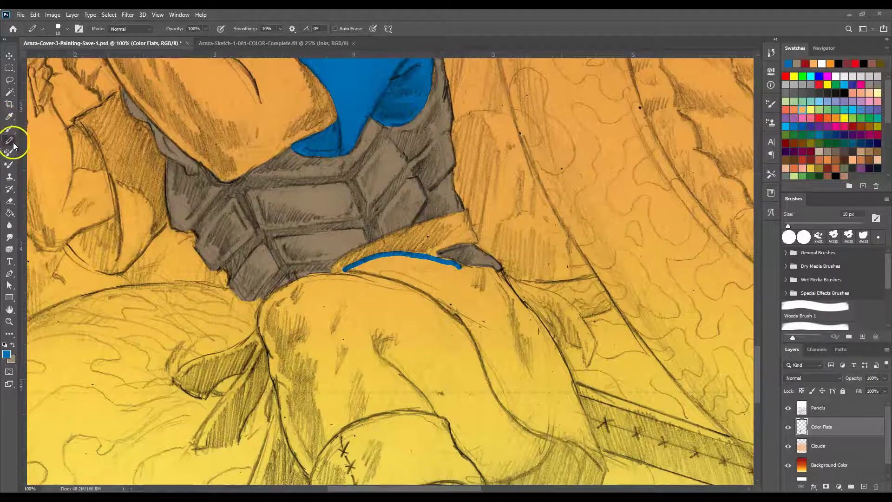
pyautogui.moveTo(442, 261); pyautogui.dragTo(446, 260)
pyautogui.moveTo(347, 267)
pyautogui.mouseDown()
pyautogui.moveTo(410, 281)
pyautogui.moveTo(431, 292)
pyautogui.moveTo(392, 275)
pyautogui.moveTo(456, 314)
pyautogui.mouseUp()
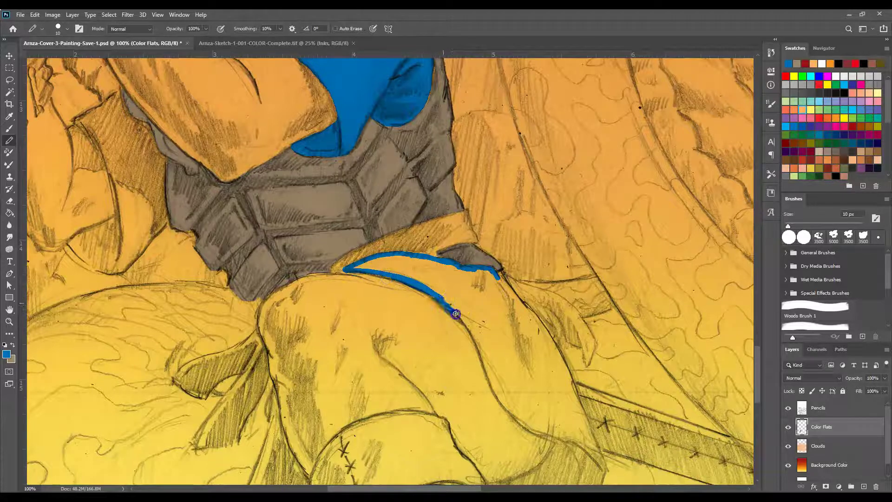
pyautogui.moveTo(482, 350); pyautogui.dragTo(494, 386)
pyautogui.moveTo(482, 356); pyautogui.dragTo(511, 411)
# Step: Complete the tunic skirt outline along its outer edge and lower hem, and fill the shape with blue
pyautogui.moveTo(759, 363); pyautogui.dragTo(760, 380)
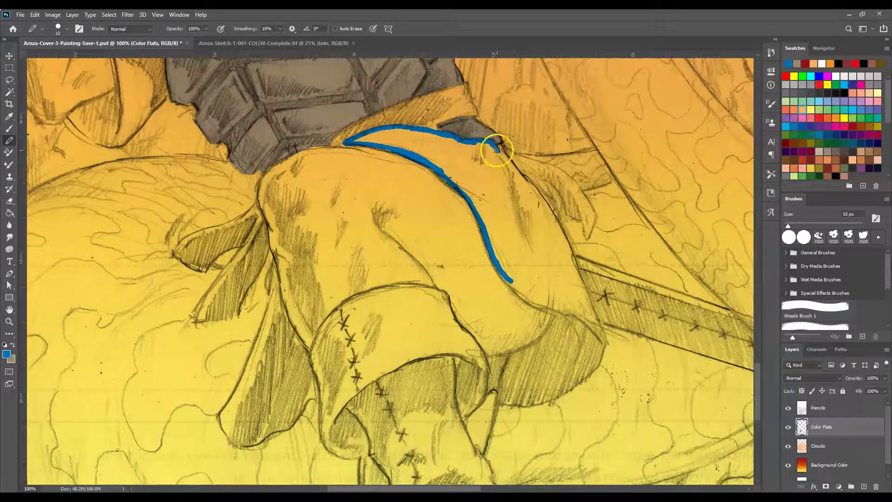
pyautogui.moveTo(498, 148); pyautogui.dragTo(553, 214)
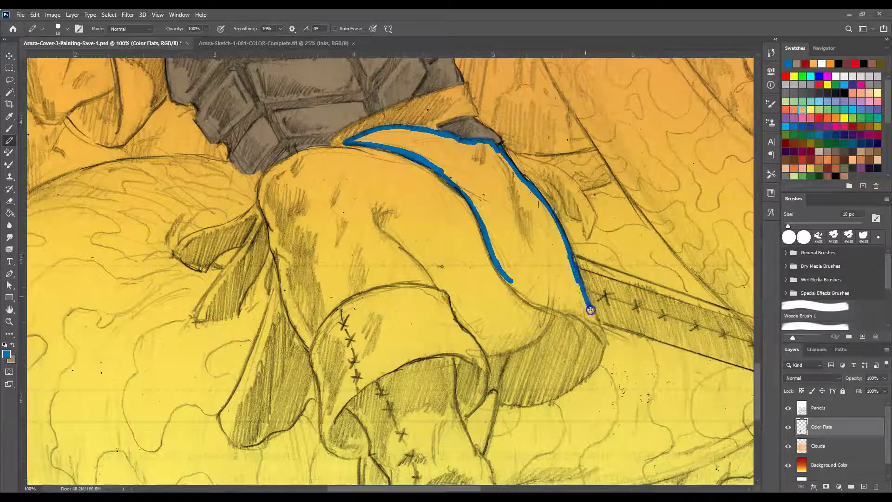
pyautogui.moveTo(601, 333); pyautogui.dragTo(604, 342)
pyautogui.moveTo(546, 305)
pyautogui.mouseDown()
pyautogui.moveTo(535, 304)
pyautogui.moveTo(528, 351)
pyautogui.mouseUp()
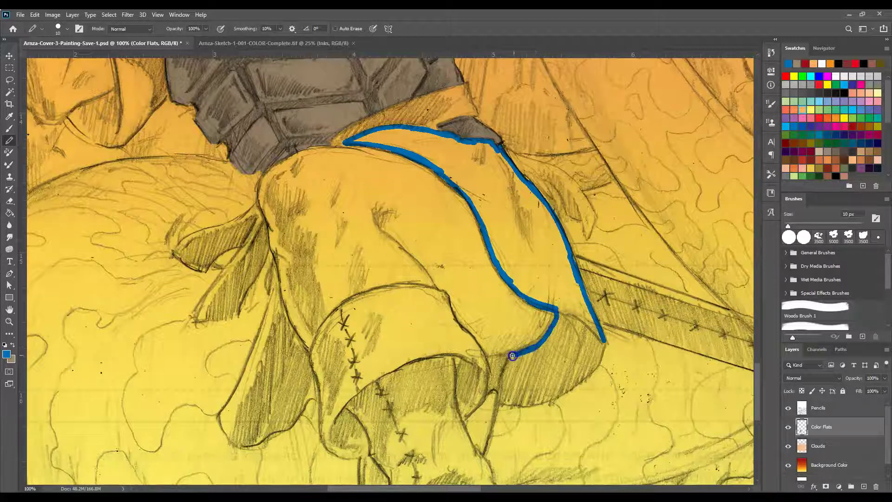
pyautogui.moveTo(603, 343); pyautogui.dragTo(595, 361)
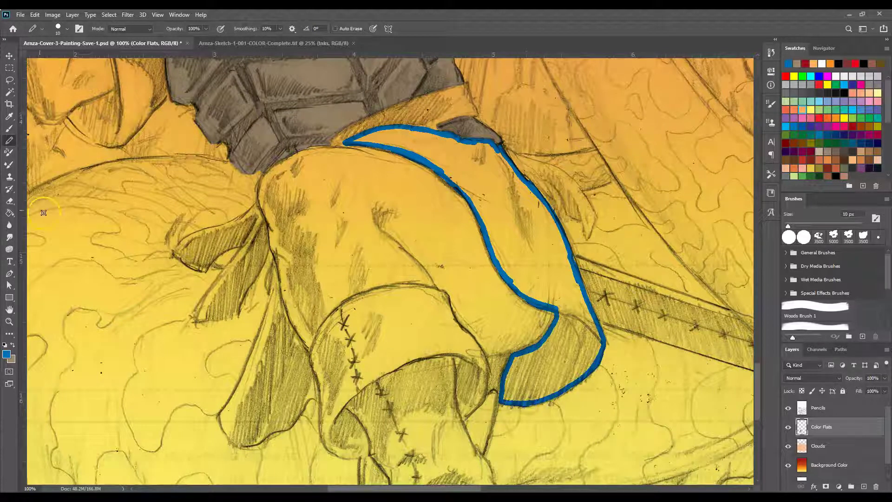
pyautogui.click(9, 210)
pyautogui.click(524, 202)
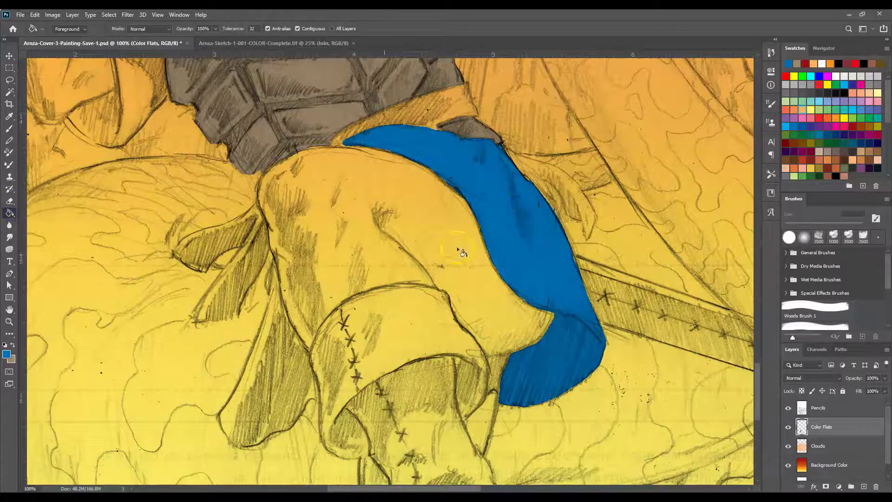
# Step: Outline the hanging tunic fold on the other side of the bent leg with the Pencil and fill it with blue
pyautogui.click(23, 160)
pyautogui.moveTo(276, 266); pyautogui.dragTo(274, 292)
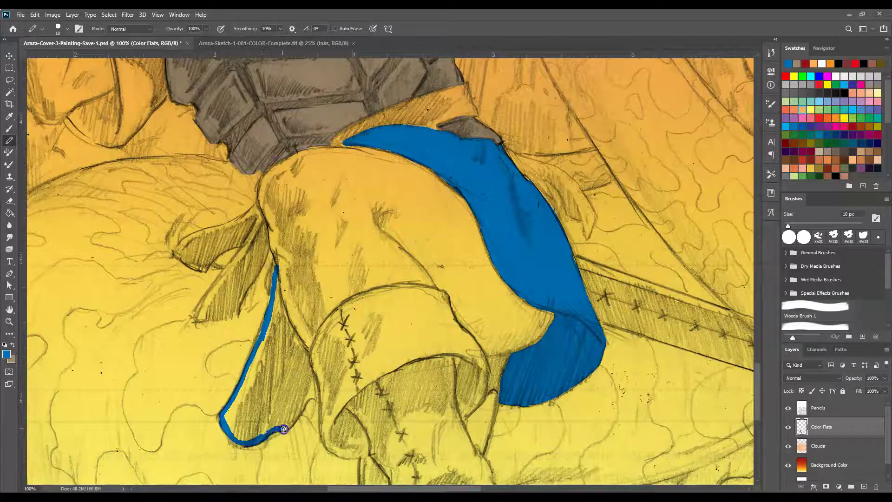
pyautogui.moveTo(313, 395); pyautogui.dragTo(316, 395)
pyautogui.moveTo(276, 267); pyautogui.dragTo(282, 297)
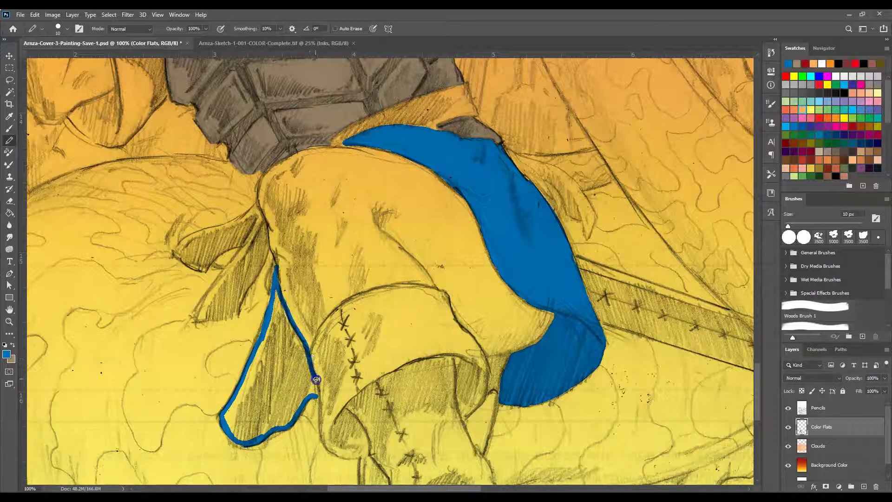
pyautogui.moveTo(318, 393); pyautogui.dragTo(318, 396)
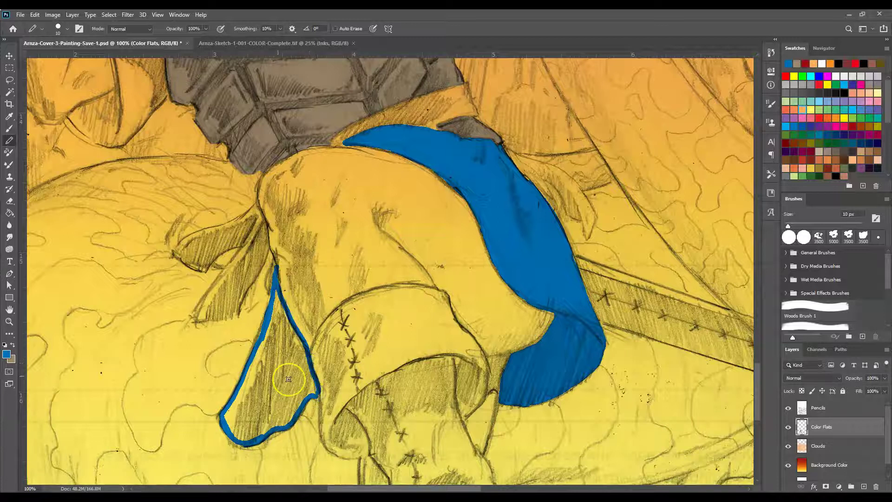
pyautogui.click(10, 213)
pyautogui.click(307, 343)
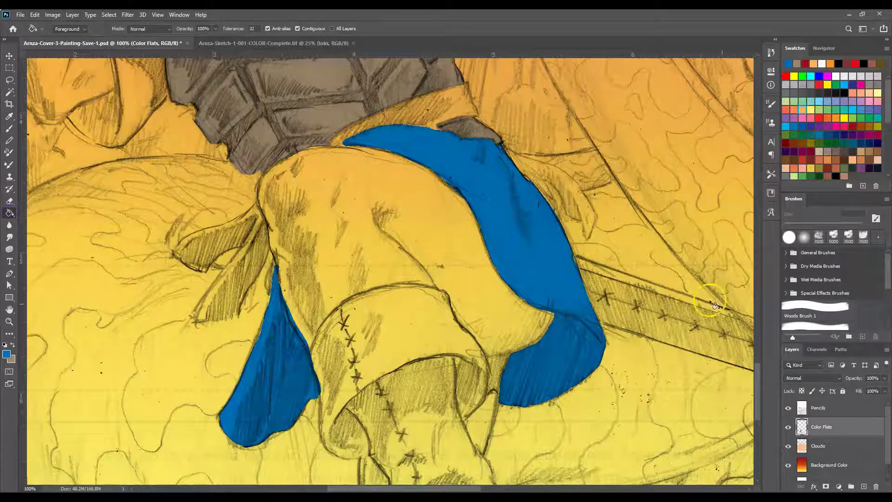
# Step: Outline the far sleeve's outer and upper edges in tunic blue with the Pencil, checking the character colour reference
pyautogui.moveTo(757, 377); pyautogui.dragTo(753, 346)
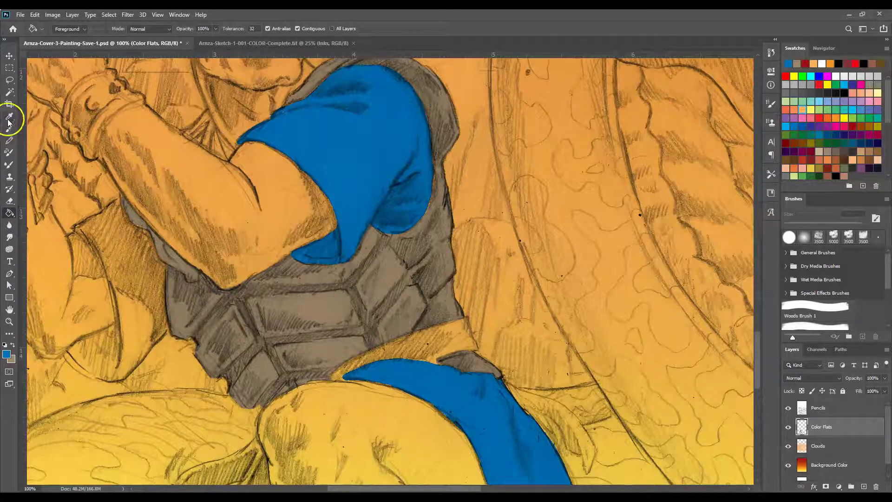
pyautogui.click(9, 139)
pyautogui.moveTo(74, 229); pyautogui.dragTo(88, 238)
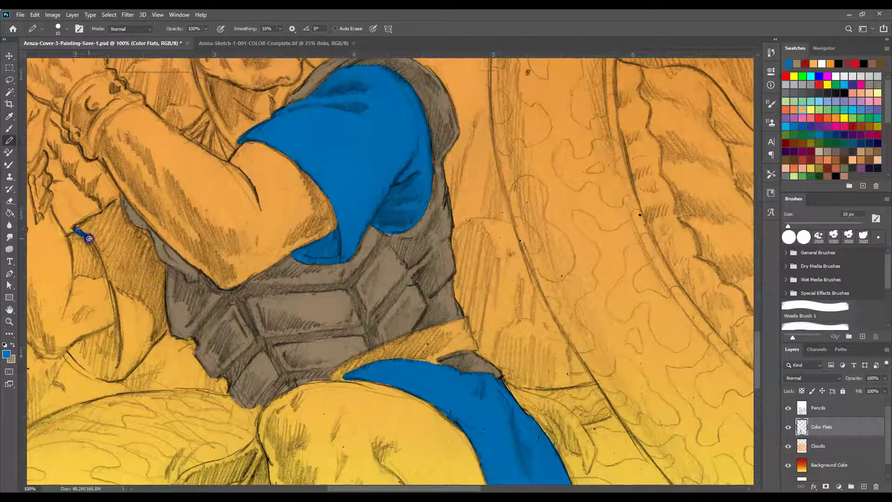
pyautogui.moveTo(115, 291); pyautogui.dragTo(123, 323)
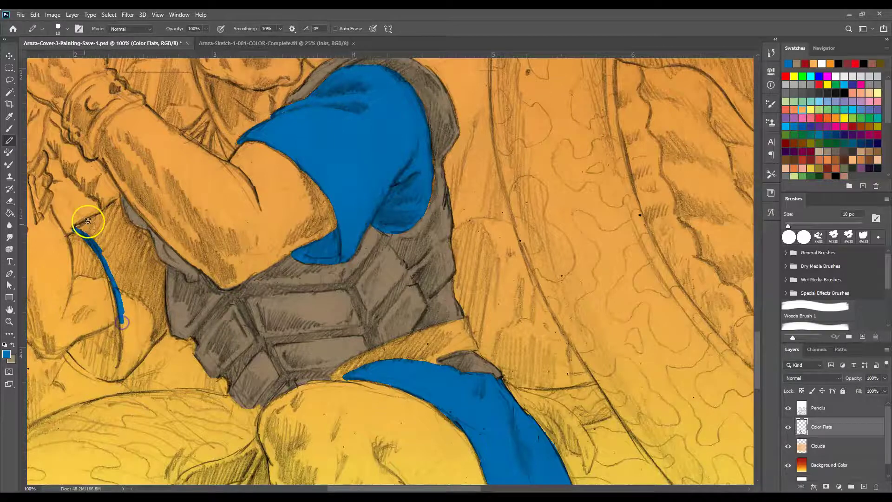
pyautogui.click(305, 44)
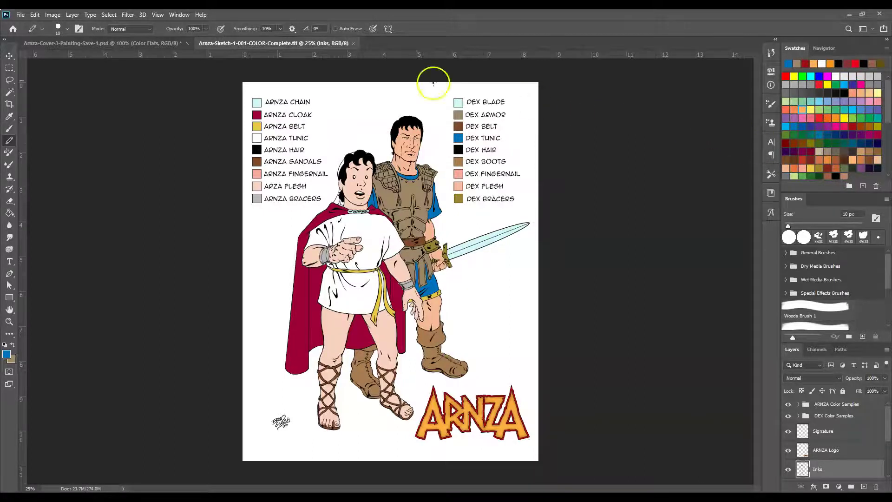
pyautogui.click(146, 42)
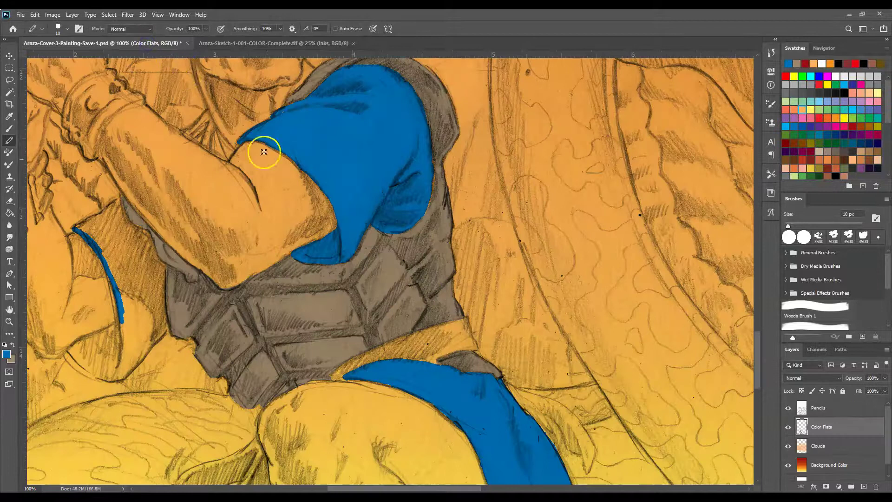
pyautogui.moveTo(80, 249); pyautogui.dragTo(85, 223)
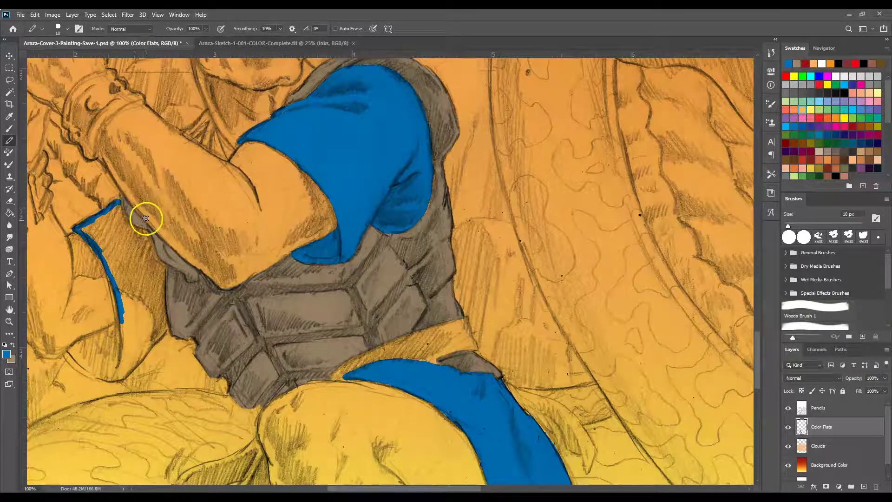
# Step: Complete the far sleeve outline along the armor side and lower hem, and fill the shape with blue
pyautogui.moveTo(118, 202); pyautogui.dragTo(125, 215)
pyautogui.moveTo(153, 274); pyautogui.dragTo(164, 281)
pyautogui.moveTo(122, 322); pyautogui.dragTo(108, 331)
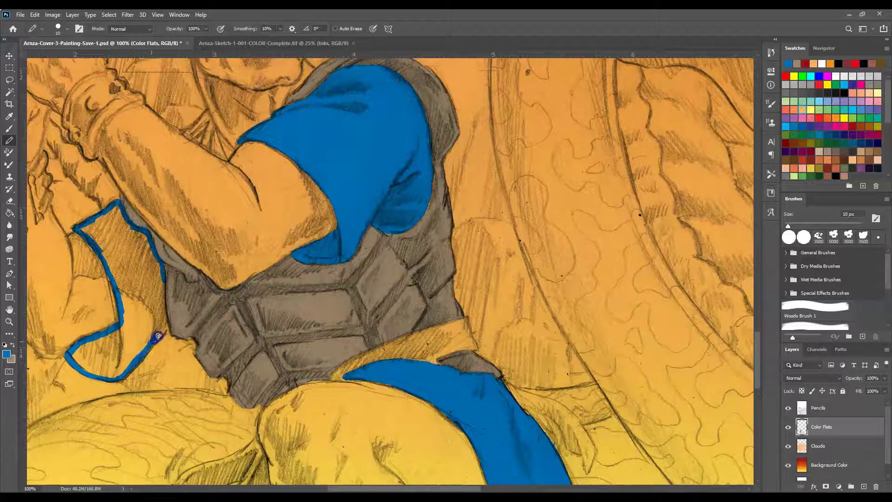
pyautogui.moveTo(160, 334); pyautogui.dragTo(166, 330)
pyautogui.moveTo(163, 279); pyautogui.dragTo(166, 306)
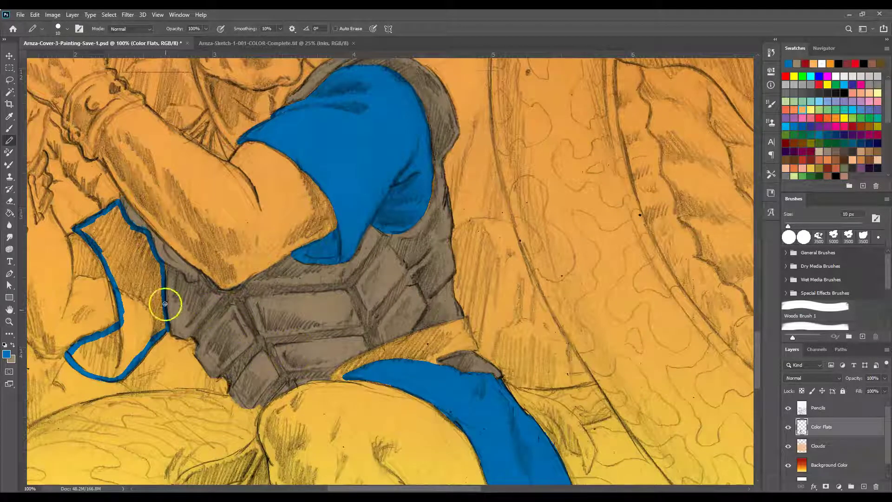
pyautogui.click(10, 213)
pyautogui.click(140, 259)
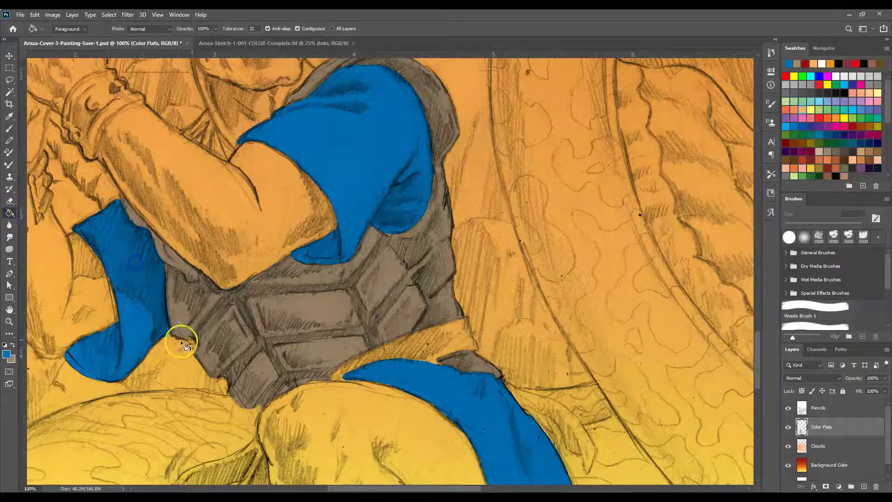
# Step: Colour the small armor piece between the neck and raised forearm with the armor colour, and the tunic sliver beside it with blue
pyautogui.hotkey('ctrl', '-')
pyautogui.hotkey('ctrl', '-')
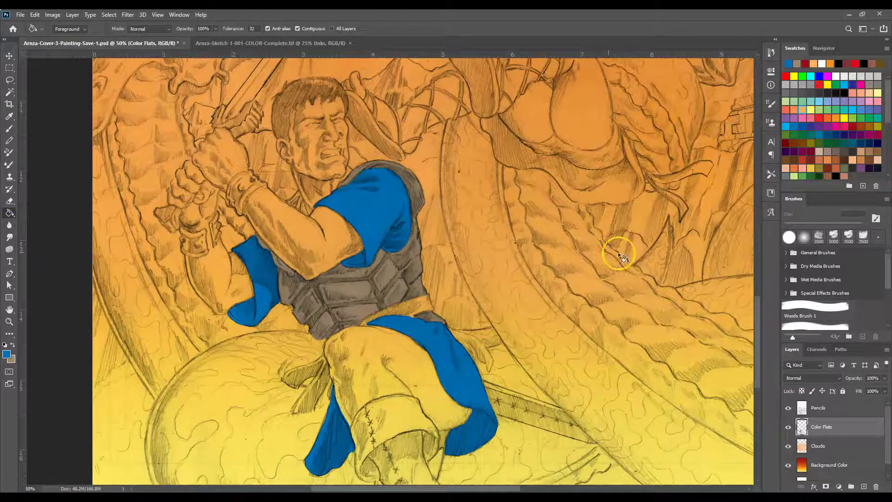
pyautogui.click(13, 345)
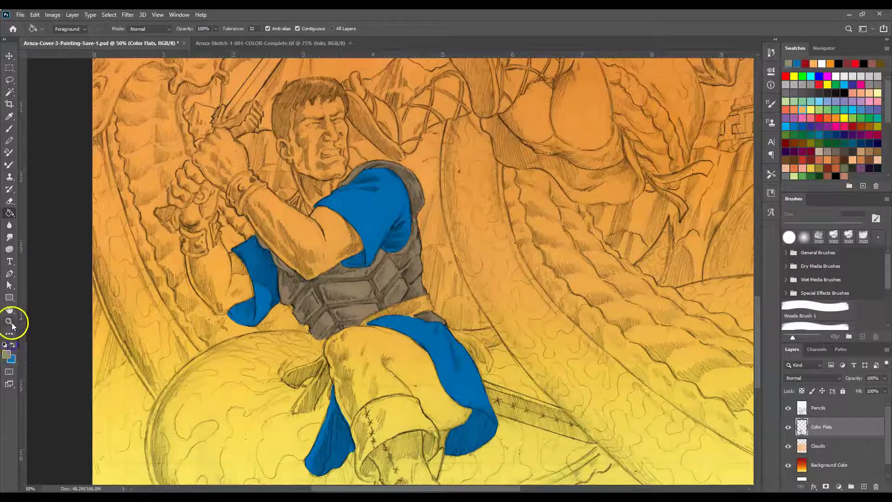
pyautogui.click(9, 322)
pyautogui.click(293, 207)
pyautogui.click(300, 195)
pyautogui.click(306, 185)
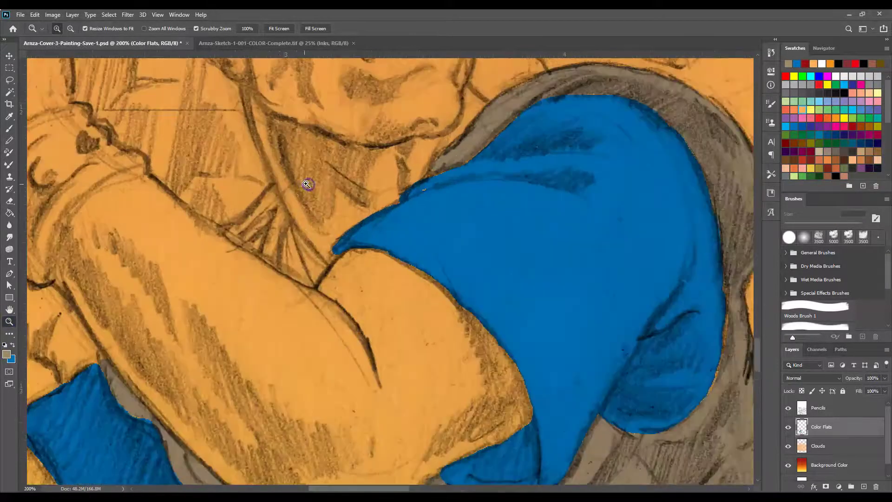
pyautogui.click(10, 140)
pyautogui.moveTo(229, 229)
pyautogui.mouseDown()
pyautogui.moveTo(273, 188)
pyautogui.moveTo(289, 210)
pyautogui.moveTo(272, 264)
pyautogui.mouseUp()
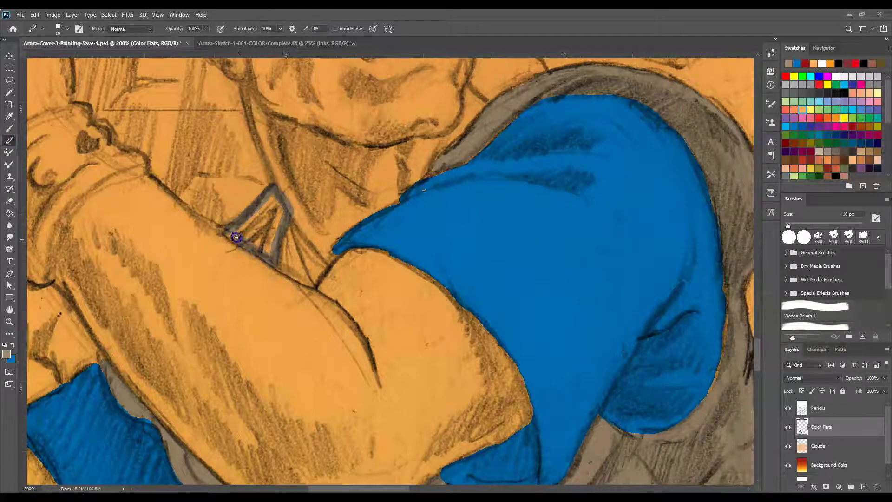
pyautogui.moveTo(270, 203); pyautogui.dragTo(271, 233)
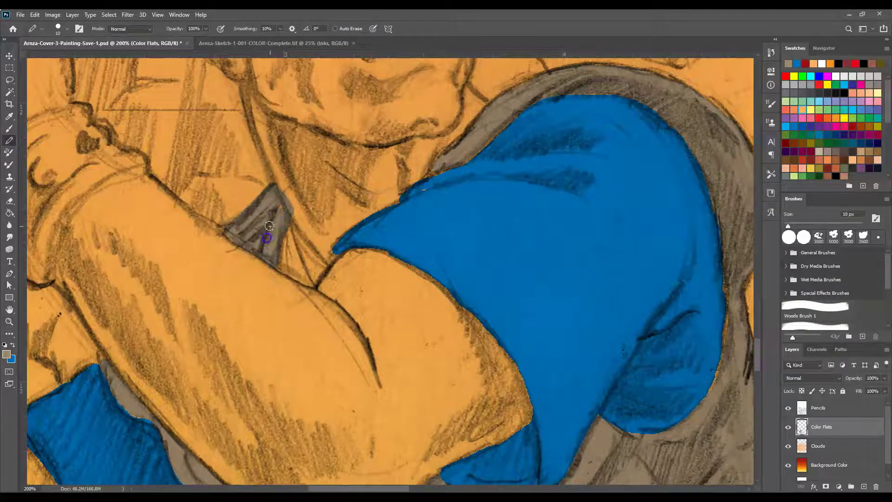
pyautogui.click(13, 345)
pyautogui.moveTo(287, 231)
pyautogui.mouseDown()
pyautogui.moveTo(293, 259)
pyautogui.moveTo(280, 266)
pyautogui.mouseUp()
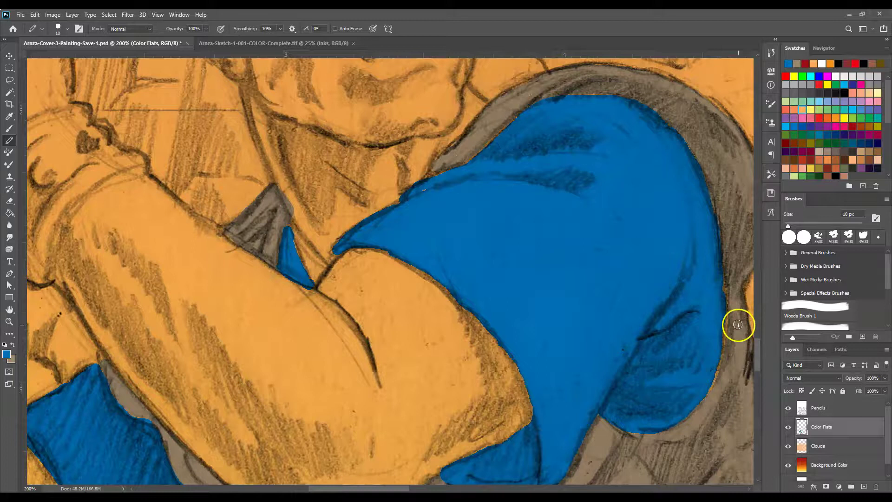
# Step: Sample the Dex Flesh swatch from the character colour reference as the foreground colour
pyautogui.scroll(-5, 737, 325)
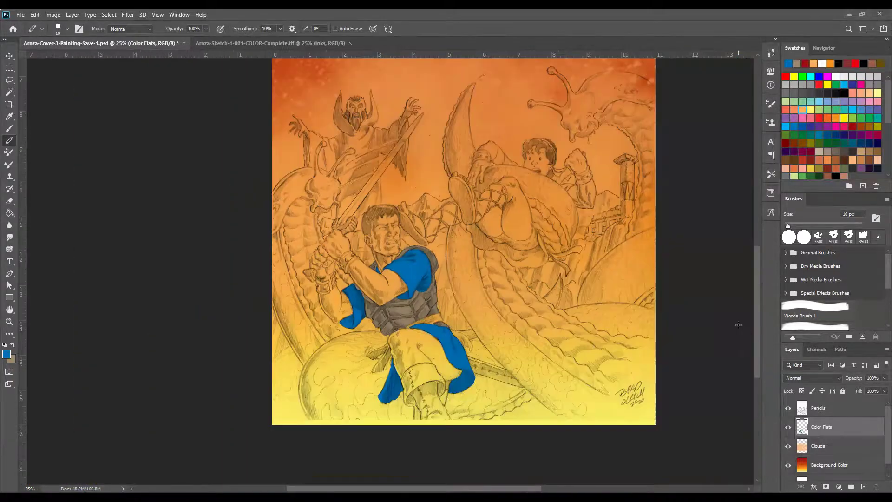
pyautogui.click(288, 44)
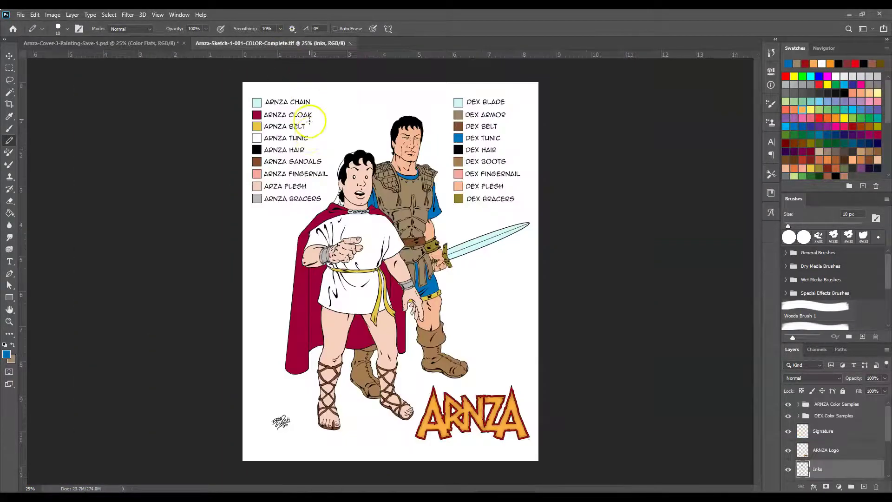
pyautogui.click(18, 117)
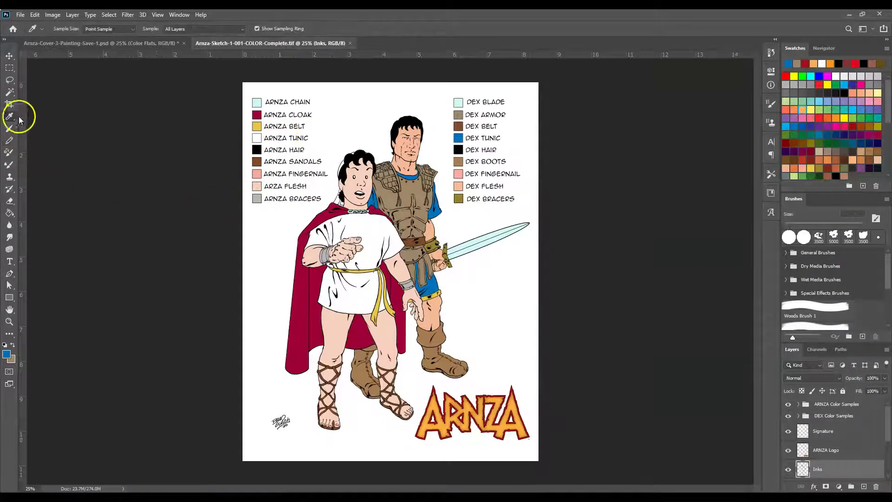
pyautogui.click(458, 187)
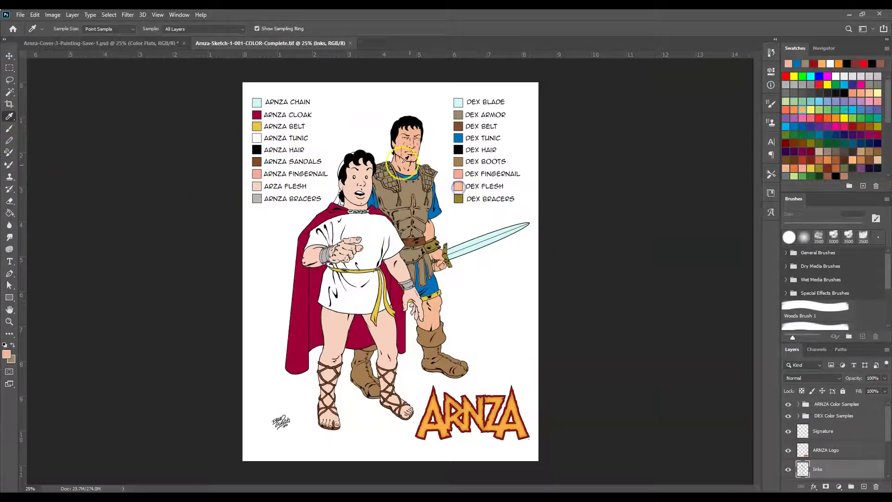
# Step: Return to the cover painting and outline the swordsman's sideburn and ear in the flesh colour with the Pencil
pyautogui.click(160, 43)
pyautogui.click(9, 321)
pyautogui.moveTo(393, 342); pyautogui.dragTo(390, 313)
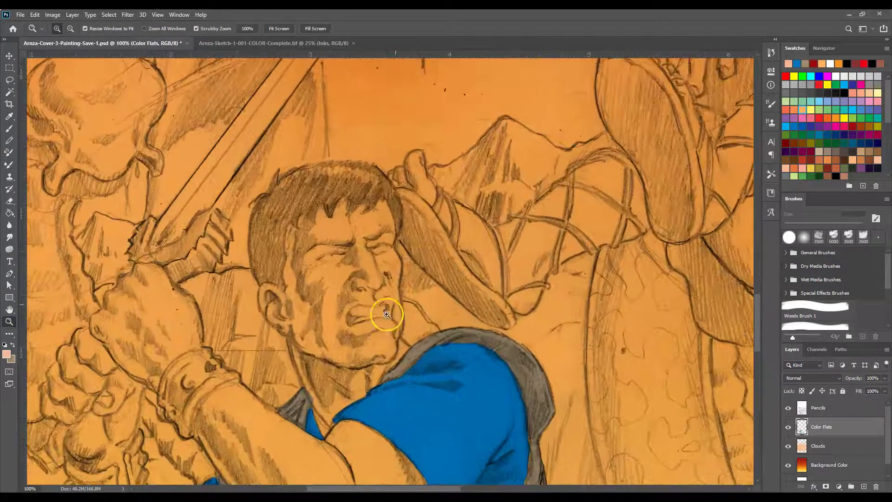
pyautogui.click(355, 275)
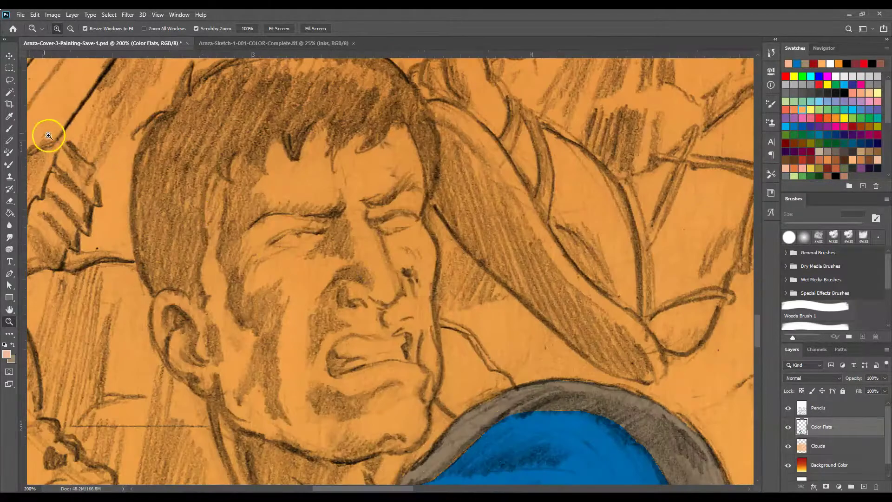
pyautogui.click(9, 140)
pyautogui.moveTo(238, 156)
pyautogui.mouseDown()
pyautogui.moveTo(241, 187)
pyautogui.moveTo(231, 191)
pyautogui.moveTo(215, 179)
pyautogui.moveTo(212, 187)
pyautogui.moveTo(224, 253)
pyautogui.moveTo(247, 214)
pyautogui.moveTo(241, 225)
pyautogui.moveTo(224, 202)
pyautogui.moveTo(218, 249)
pyautogui.moveTo(211, 219)
pyautogui.moveTo(214, 303)
pyautogui.mouseUp()
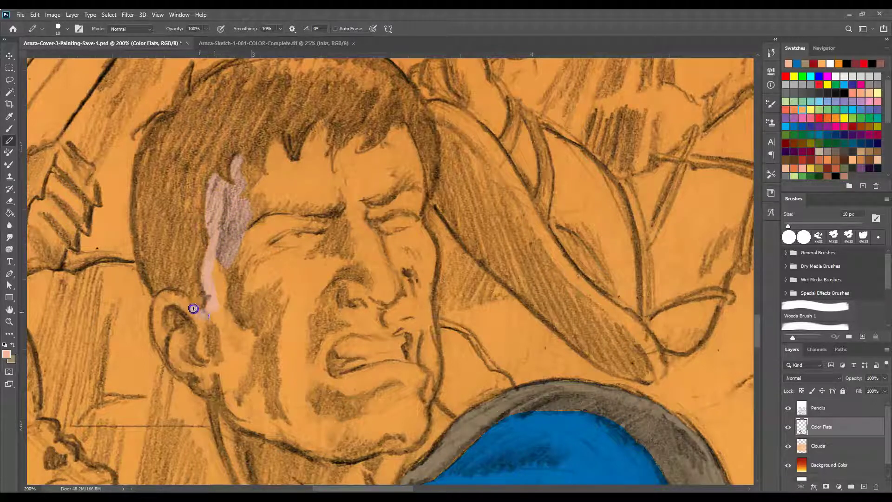
pyautogui.moveTo(158, 306)
pyautogui.mouseDown()
pyautogui.moveTo(179, 365)
pyautogui.moveTo(209, 386)
pyautogui.mouseUp()
# Step: Outline the forehead along the jagged hairline and the far side of the face down to the jaw in flesh
pyautogui.moveTo(234, 162)
pyautogui.mouseDown()
pyautogui.moveTo(277, 178)
pyautogui.moveTo(279, 143)
pyautogui.moveTo(270, 168)
pyautogui.moveTo(282, 155)
pyautogui.moveTo(299, 156)
pyautogui.moveTo(322, 127)
pyautogui.moveTo(335, 167)
pyautogui.moveTo(365, 133)
pyautogui.moveTo(350, 160)
pyautogui.moveTo(371, 156)
pyautogui.moveTo(399, 131)
pyautogui.moveTo(360, 158)
pyautogui.moveTo(396, 132)
pyautogui.moveTo(417, 152)
pyautogui.moveTo(416, 222)
pyautogui.mouseUp()
pyautogui.moveTo(753, 329); pyautogui.dragTo(757, 335)
pyautogui.moveTo(424, 137); pyautogui.dragTo(433, 252)
pyautogui.moveTo(436, 284); pyautogui.dragTo(425, 316)
# Step: Outline the open mouth in flesh around both lips, checking the character colour reference
pyautogui.moveTo(412, 234); pyautogui.dragTo(415, 276)
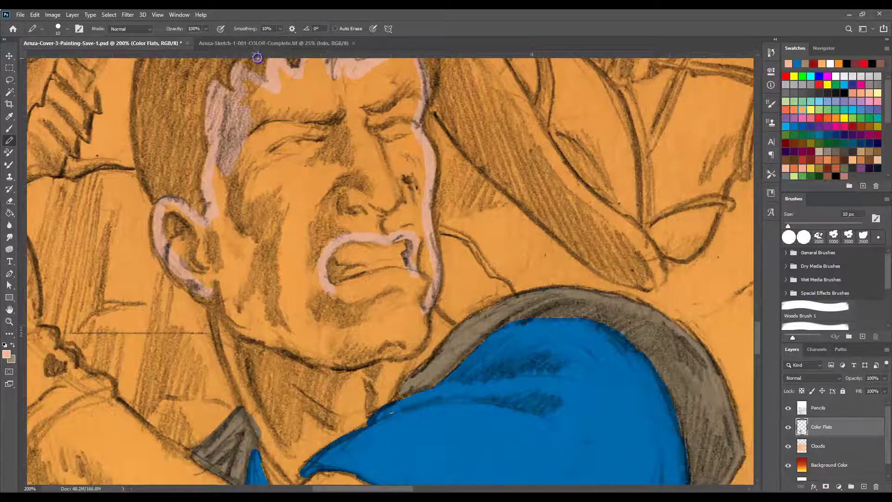
pyautogui.click(267, 43)
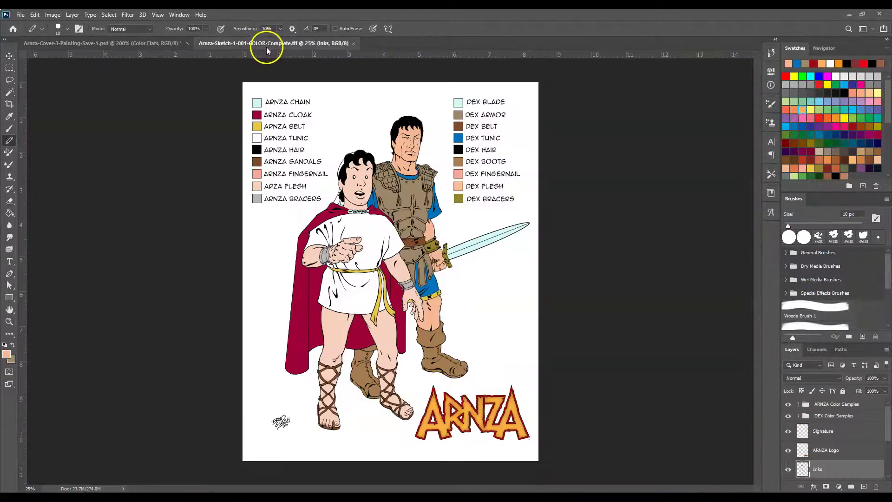
pyautogui.click(155, 43)
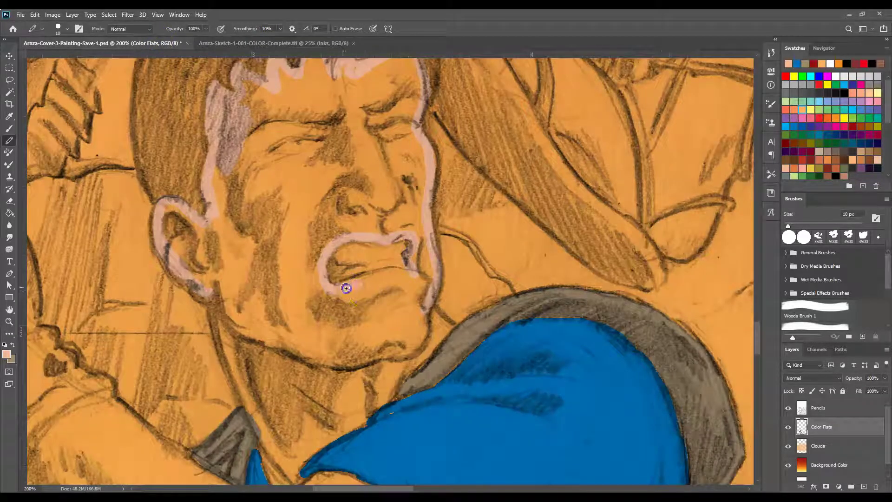
pyautogui.moveTo(375, 280)
pyautogui.mouseDown()
pyautogui.moveTo(402, 274)
pyautogui.moveTo(414, 257)
pyautogui.mouseUp()
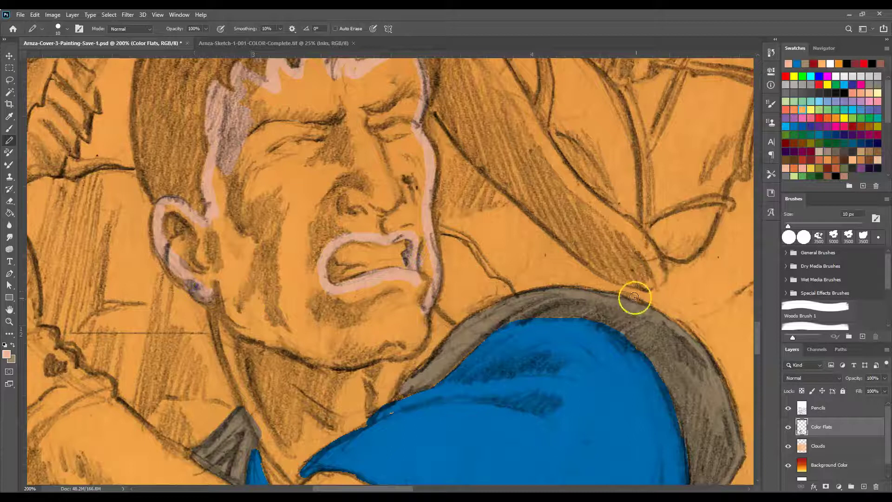
# Step: Outline both sides of the neck and its edge along the tunic in flesh, and fill the face and neck with the Paint Bucket
pyautogui.moveTo(759, 337); pyautogui.dragTo(758, 346)
pyautogui.moveTo(428, 194); pyautogui.dragTo(442, 212)
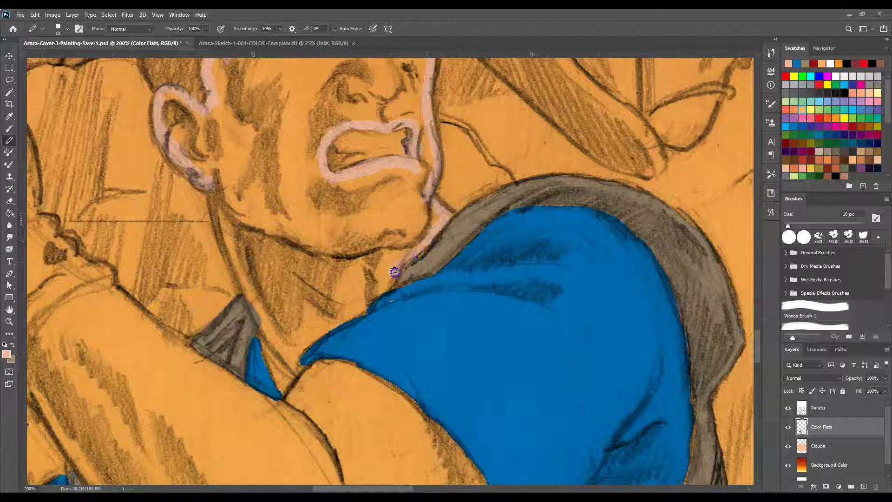
pyautogui.moveTo(208, 186); pyautogui.dragTo(246, 293)
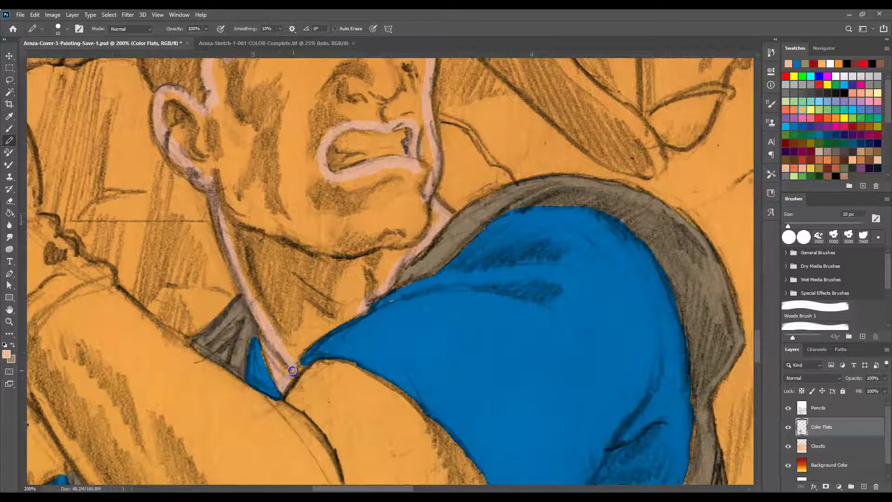
pyautogui.moveTo(285, 368); pyautogui.dragTo(302, 348)
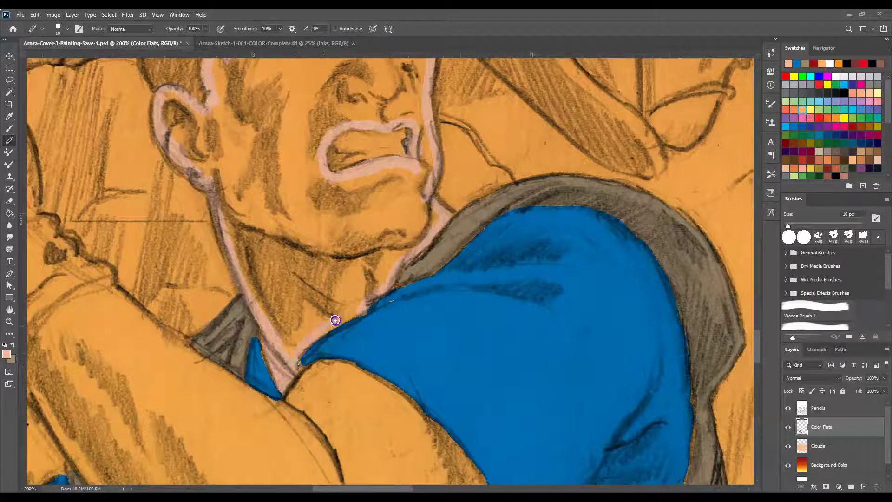
pyautogui.click(9, 213)
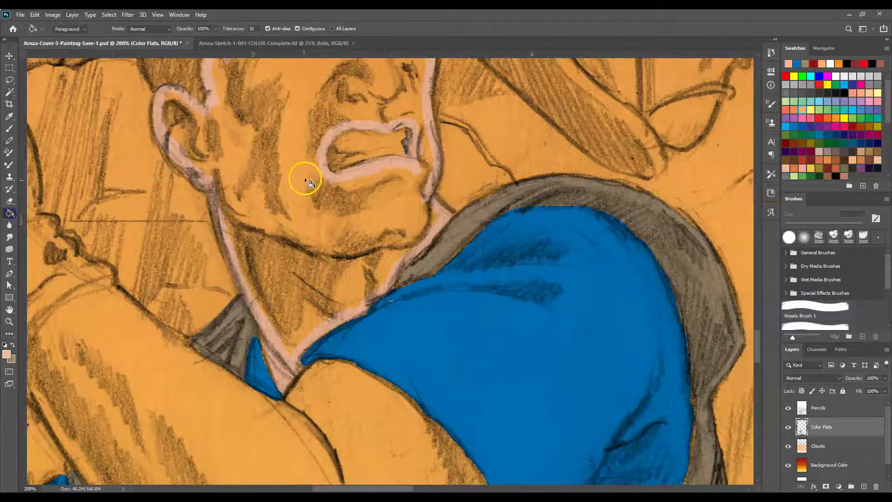
pyautogui.click(305, 183)
pyautogui.click(758, 332)
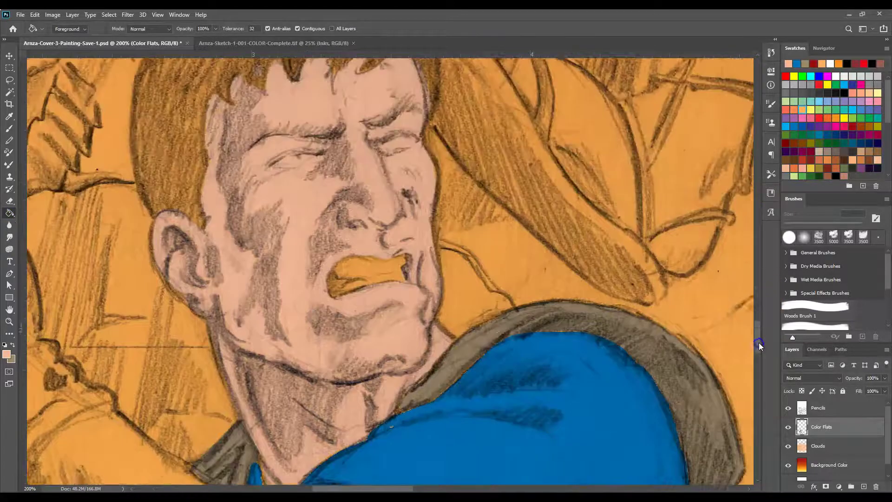
# Step: Outline the swordsman's near arm from sleeve to wristband in flesh with the Pencil, and fill it with the Paint Bucket
pyautogui.moveTo(757, 336); pyautogui.dragTo(757, 360)
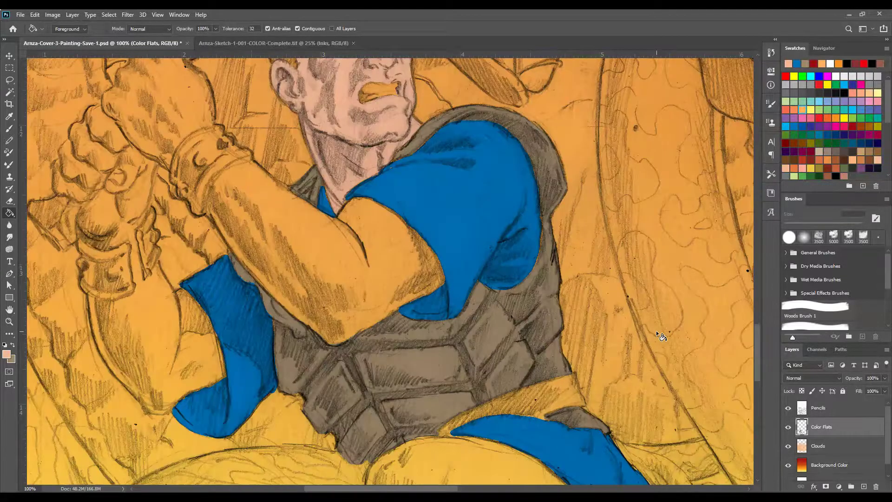
pyautogui.click(9, 140)
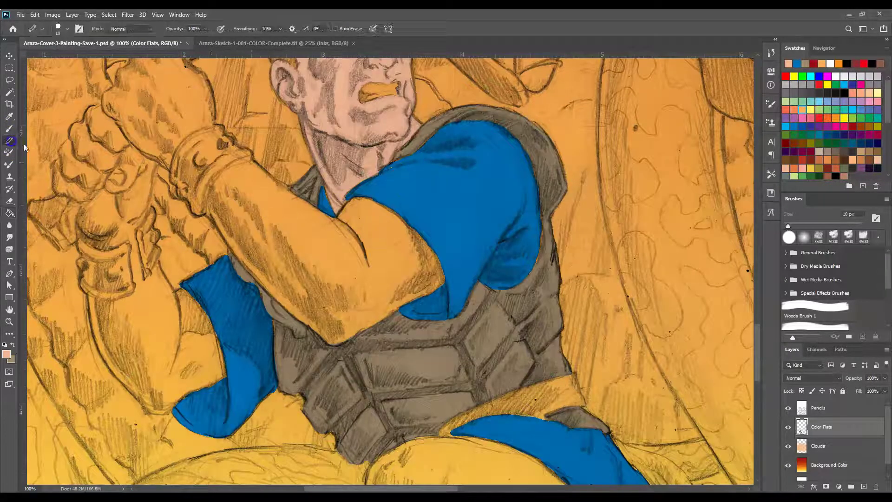
pyautogui.click(358, 199)
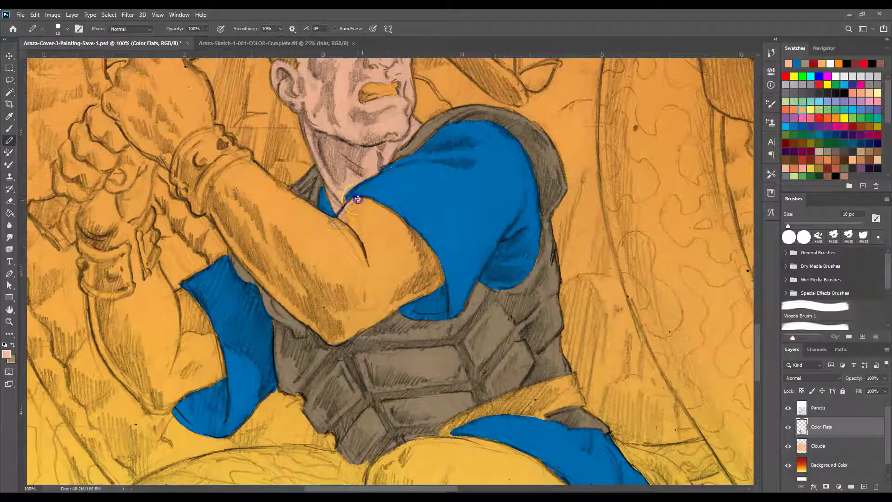
pyautogui.moveTo(396, 218); pyautogui.dragTo(432, 251)
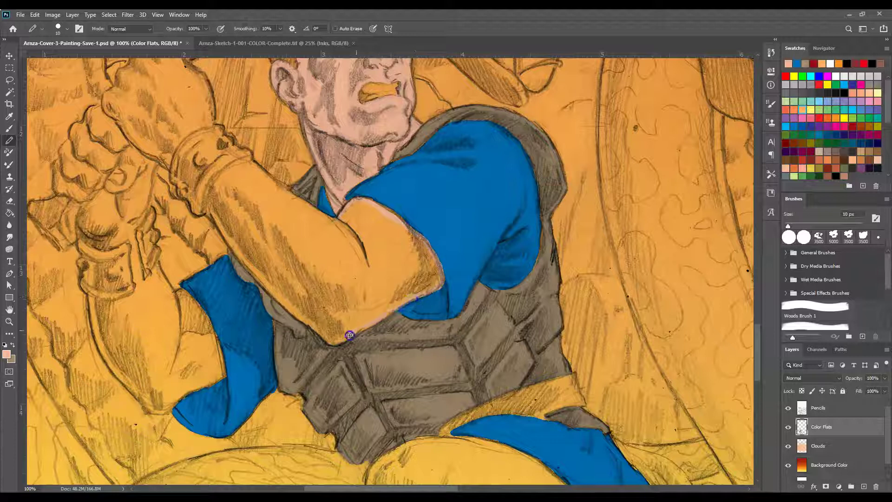
pyautogui.moveTo(207, 209); pyautogui.dragTo(227, 231)
pyautogui.moveTo(247, 264); pyautogui.dragTo(265, 284)
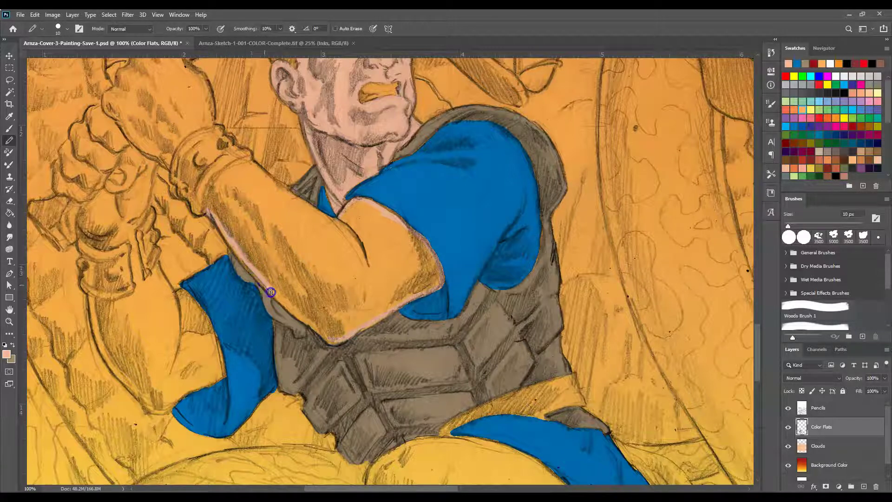
pyautogui.moveTo(309, 325); pyautogui.dragTo(334, 343)
pyautogui.moveTo(253, 163)
pyautogui.mouseDown()
pyautogui.moveTo(291, 192)
pyautogui.moveTo(268, 182)
pyautogui.mouseUp()
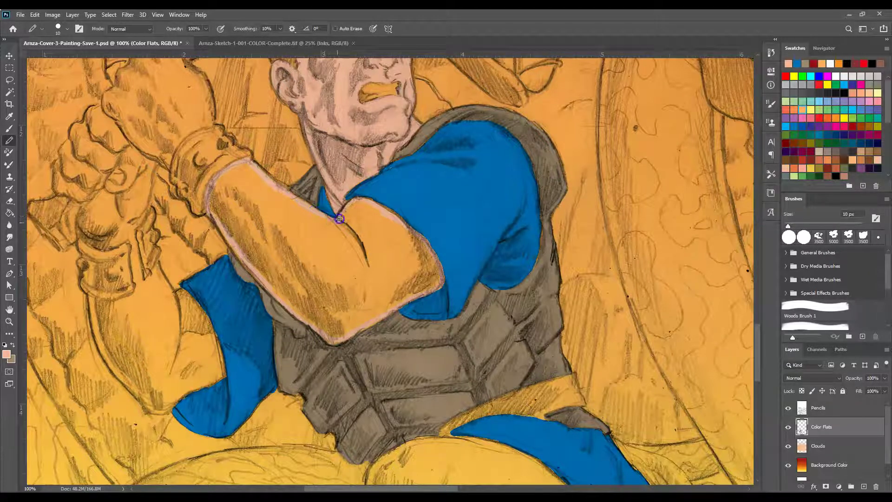
pyautogui.click(10, 213)
pyautogui.click(297, 233)
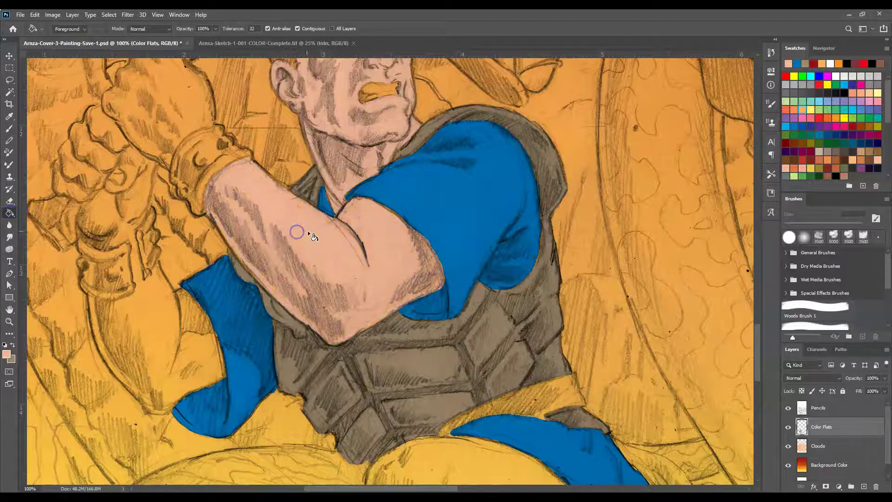
# Step: Outline the lower gripping hand in flesh with the Pencil, around the knuckles and down to its wristband
pyautogui.click(11, 141)
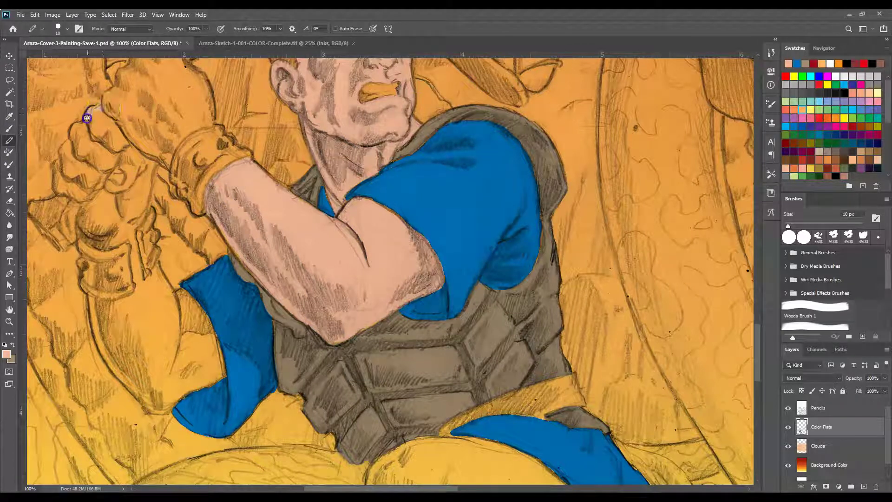
pyautogui.moveTo(78, 125); pyautogui.dragTo(73, 139)
pyautogui.moveTo(85, 202)
pyautogui.mouseDown()
pyautogui.moveTo(91, 244)
pyautogui.moveTo(127, 237)
pyautogui.mouseUp()
pyautogui.moveTo(159, 159); pyautogui.dragTo(150, 179)
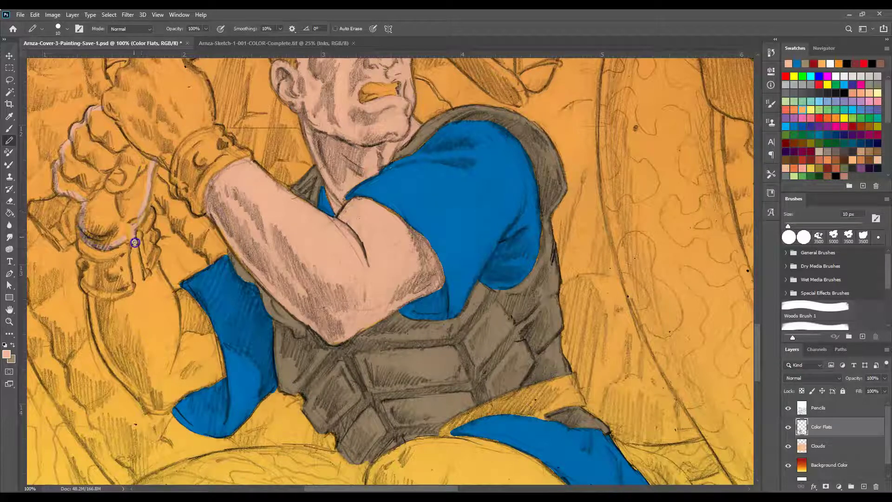
pyautogui.moveTo(159, 141)
pyautogui.mouseDown()
pyautogui.moveTo(151, 178)
pyautogui.moveTo(167, 164)
pyautogui.mouseUp()
# Step: Outline the upper gripping hand in flesh down to its wristband, and fill both hands with the Paint Bucket
pyautogui.moveTo(758, 355); pyautogui.dragTo(757, 344)
pyautogui.moveTo(94, 189); pyautogui.dragTo(106, 179)
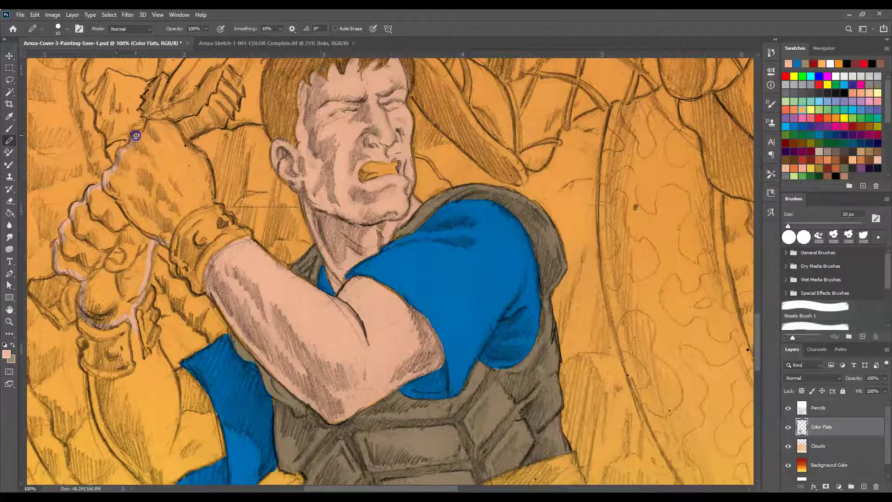
pyautogui.moveTo(148, 122)
pyautogui.mouseDown()
pyautogui.moveTo(199, 133)
pyautogui.moveTo(171, 124)
pyautogui.mouseUp()
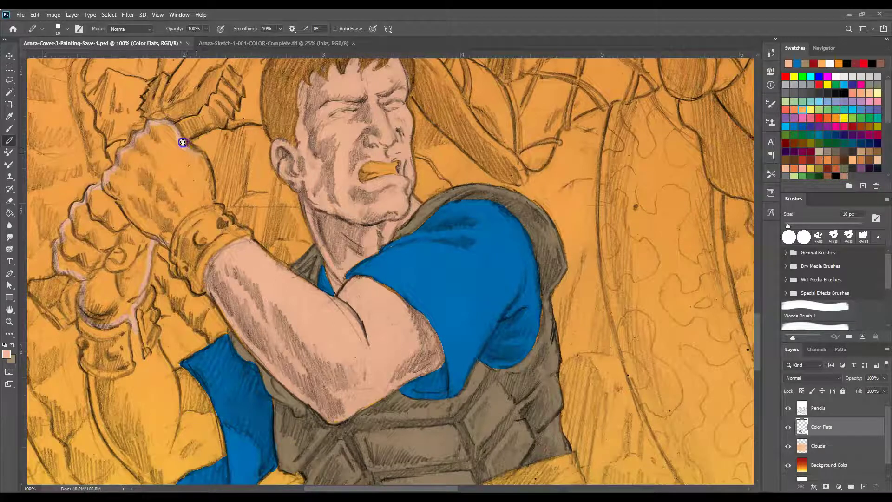
pyautogui.moveTo(212, 202); pyautogui.dragTo(215, 211)
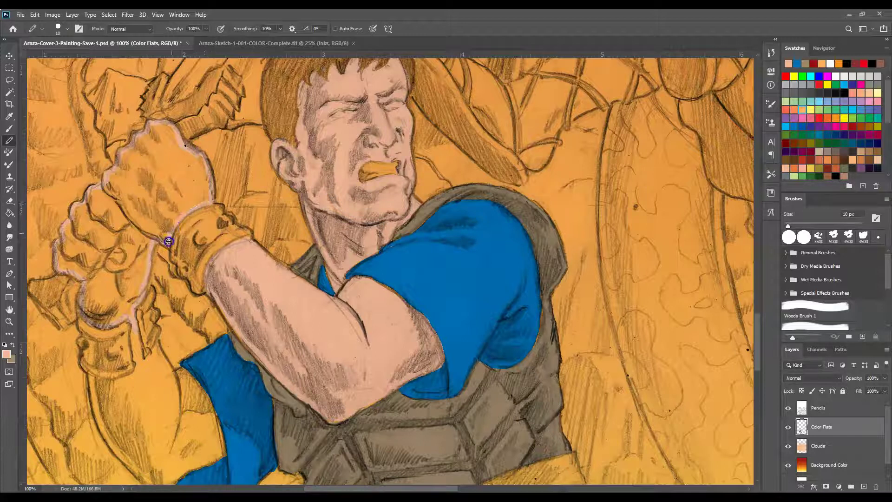
pyautogui.click(119, 231)
pyautogui.click(9, 212)
pyautogui.click(148, 204)
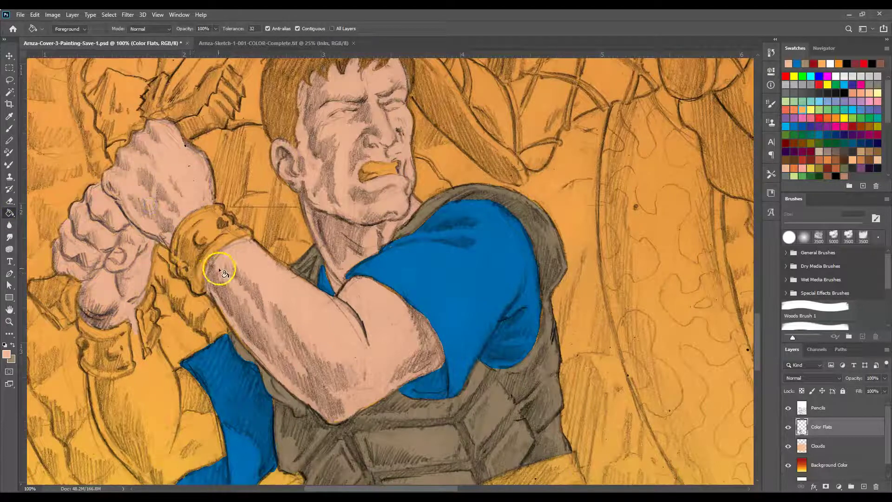
# Step: Outline the far arm in flesh from the wristband to the blue sleeve, and fill it with the Paint Bucket
pyautogui.click(9, 139)
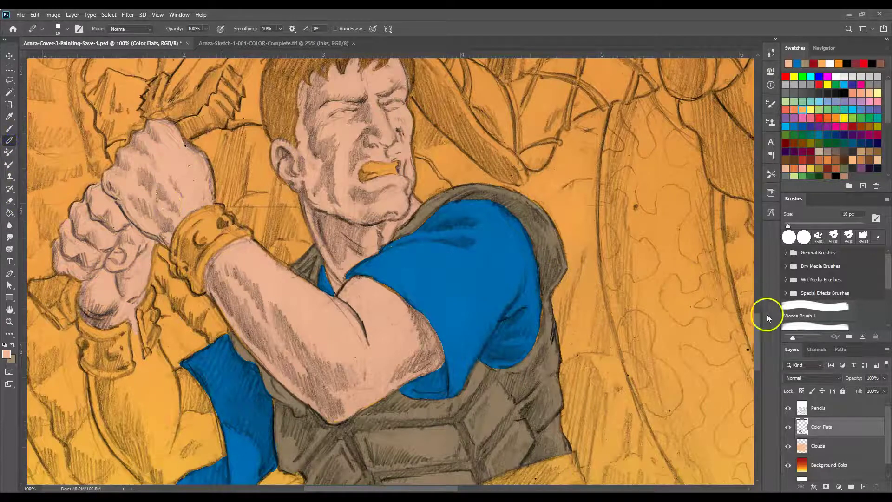
pyautogui.moveTo(757, 326); pyautogui.dragTo(759, 347)
pyautogui.moveTo(135, 178); pyautogui.dragTo(128, 226)
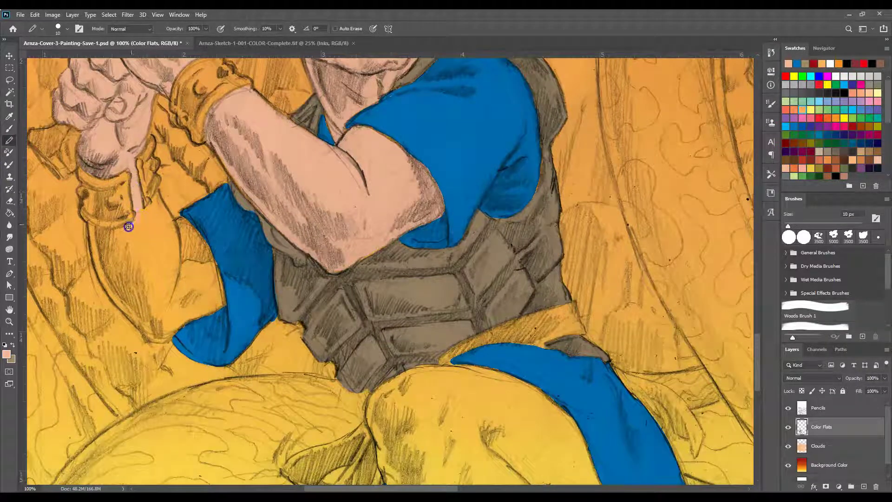
pyautogui.moveTo(97, 261); pyautogui.dragTo(105, 285)
pyautogui.moveTo(144, 205)
pyautogui.mouseDown()
pyautogui.moveTo(135, 209)
pyautogui.moveTo(152, 201)
pyautogui.mouseUp()
pyautogui.moveTo(115, 285); pyautogui.dragTo(141, 329)
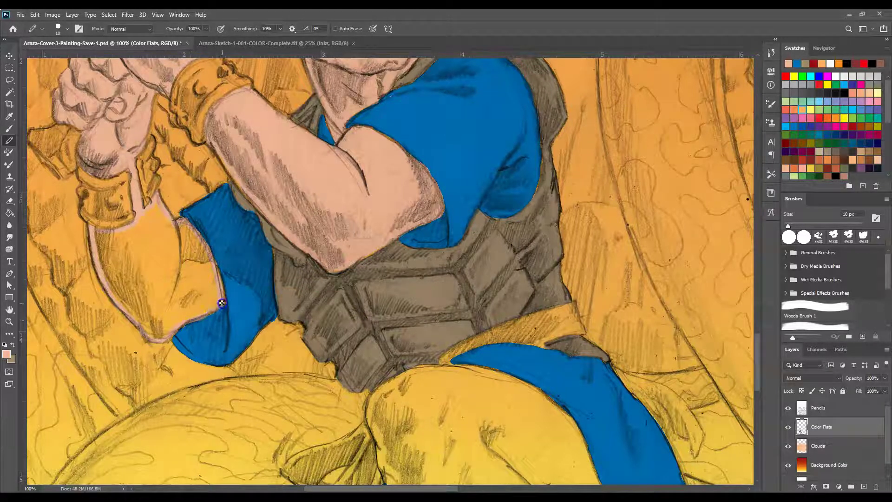
pyautogui.click(9, 212)
pyautogui.click(167, 268)
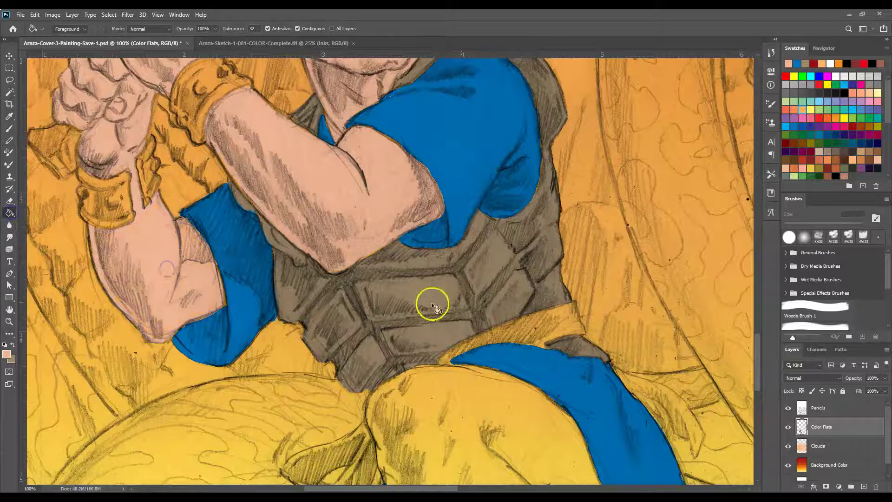
# Step: Outline the bent leg in flesh with the Pencil, along the armor, boot cuff, behind the knee and blue tunic edge
pyautogui.moveTo(759, 357); pyautogui.dragTo(758, 382)
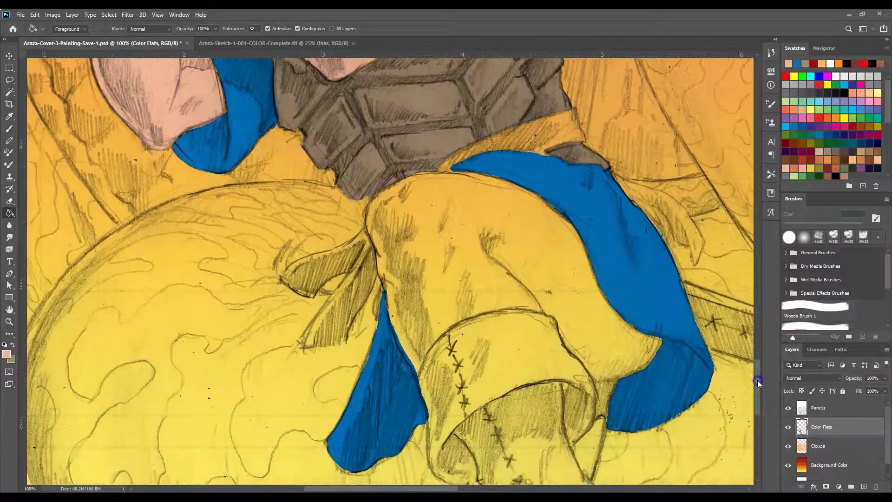
pyautogui.click(10, 140)
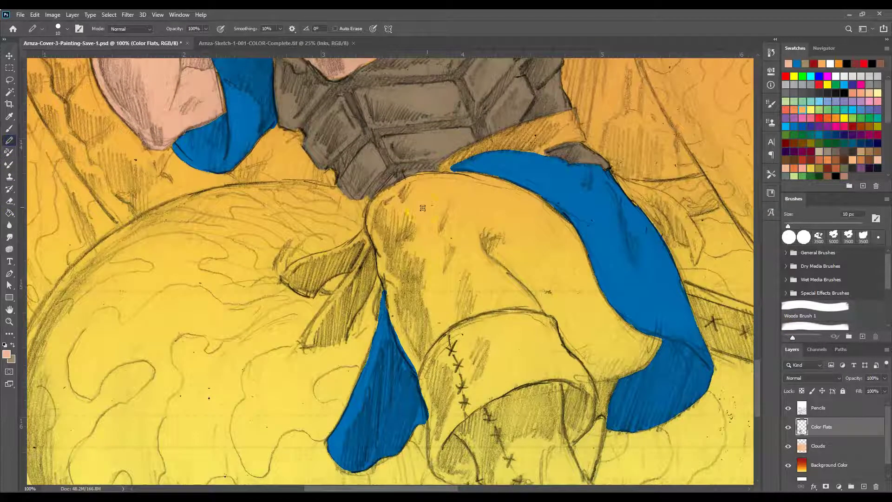
pyautogui.moveTo(406, 181)
pyautogui.mouseDown()
pyautogui.moveTo(378, 198)
pyautogui.moveTo(371, 234)
pyautogui.moveTo(371, 216)
pyautogui.moveTo(385, 277)
pyautogui.moveTo(381, 262)
pyautogui.moveTo(417, 286)
pyautogui.moveTo(385, 275)
pyautogui.moveTo(390, 298)
pyautogui.mouseUp()
pyautogui.moveTo(402, 336)
pyautogui.mouseDown()
pyautogui.moveTo(419, 371)
pyautogui.moveTo(422, 353)
pyautogui.moveTo(418, 368)
pyautogui.moveTo(476, 312)
pyautogui.mouseUp()
pyautogui.moveTo(535, 308); pyautogui.dragTo(593, 374)
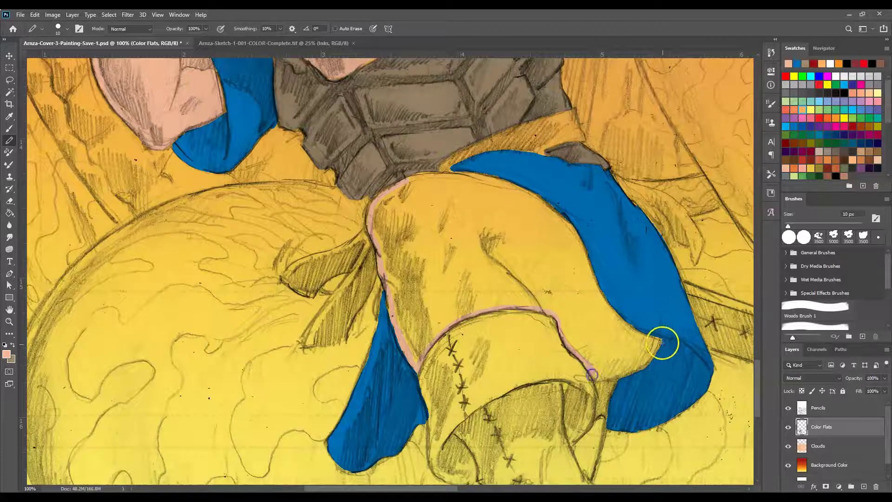
pyautogui.moveTo(661, 343)
pyautogui.mouseDown()
pyautogui.moveTo(607, 398)
pyautogui.moveTo(596, 380)
pyautogui.moveTo(600, 415)
pyautogui.mouseUp()
pyautogui.moveTo(404, 181)
pyautogui.mouseDown()
pyautogui.moveTo(439, 172)
pyautogui.moveTo(491, 181)
pyautogui.moveTo(475, 178)
pyautogui.moveTo(529, 195)
pyautogui.moveTo(522, 189)
pyautogui.moveTo(562, 222)
pyautogui.mouseUp()
pyautogui.moveTo(582, 256)
pyautogui.mouseDown()
pyautogui.moveTo(604, 277)
pyautogui.moveTo(590, 257)
pyautogui.moveTo(593, 285)
pyautogui.moveTo(580, 248)
pyautogui.mouseUp()
pyautogui.moveTo(621, 324)
pyautogui.mouseDown()
pyautogui.moveTo(604, 300)
pyautogui.moveTo(632, 325)
pyautogui.mouseUp()
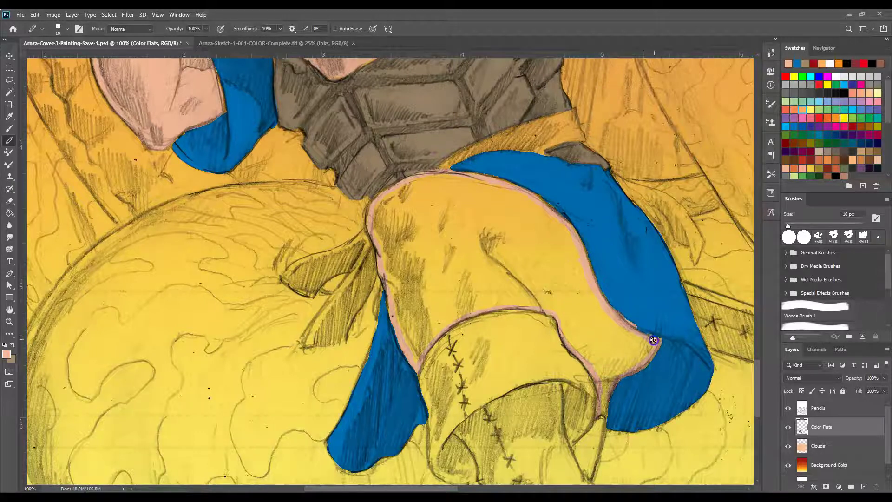
pyautogui.click(14, 209)
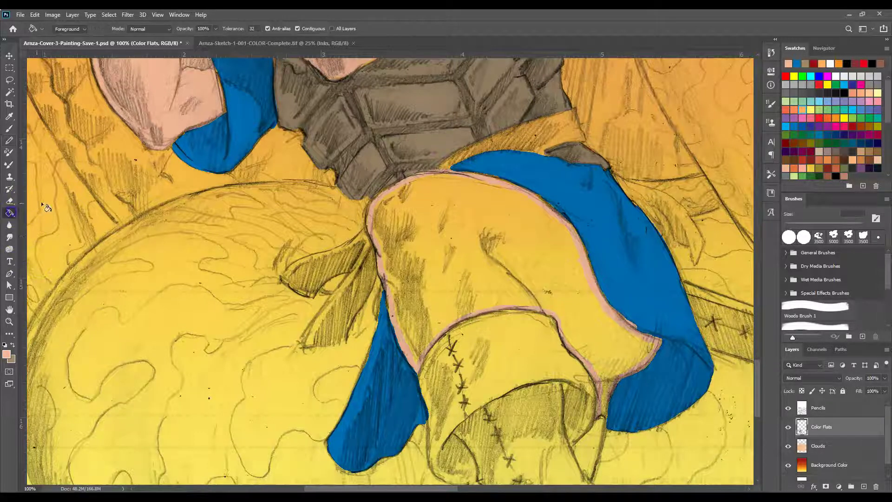
pyautogui.click(512, 249)
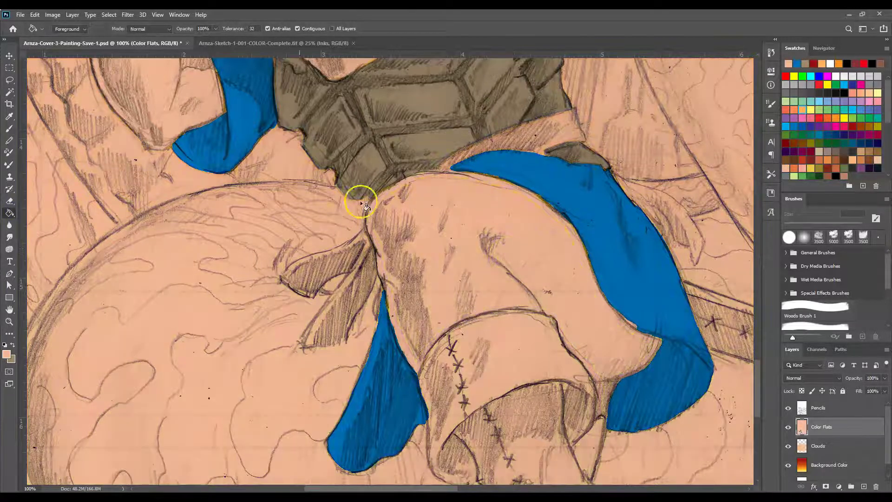
pyautogui.click(34, 14)
pyautogui.click(46, 42)
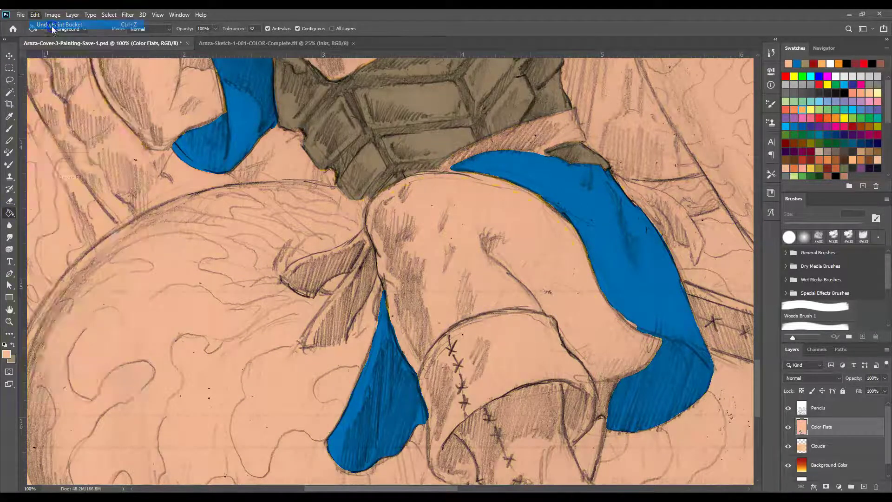
# Step: Touch up the flesh outline beside the boot cuff with the Pencil, and fill the bent leg with the Paint Bucket
pyautogui.click(9, 140)
pyautogui.moveTo(616, 398); pyautogui.dragTo(598, 412)
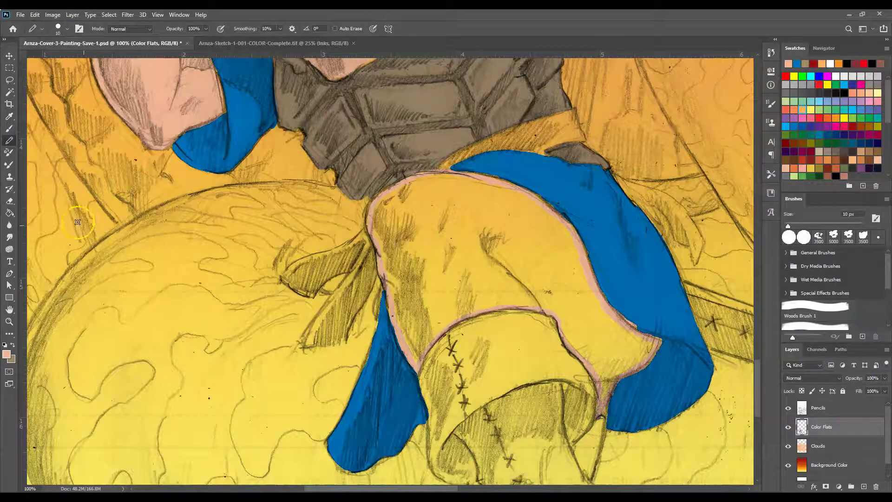
pyautogui.click(9, 212)
pyautogui.click(486, 262)
# Step: Lower the Pencils layer's opacity to about 60% and make Color Flats the active layer again
pyautogui.click(798, 402)
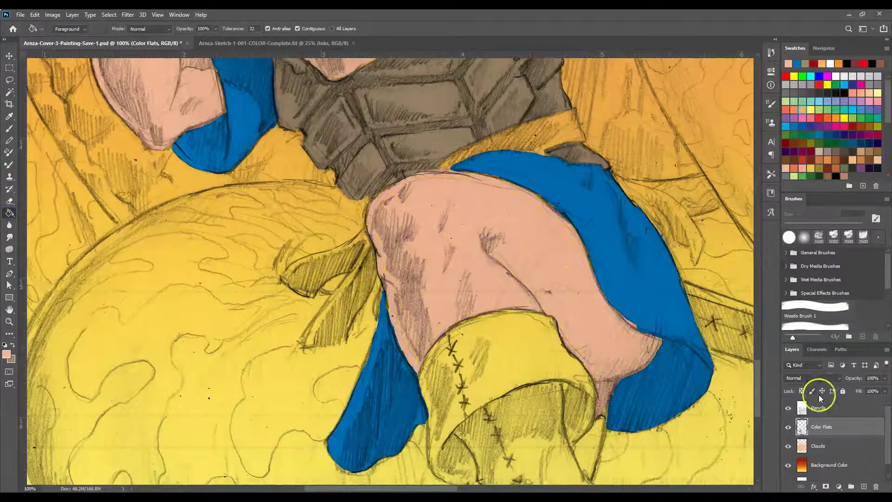
pyautogui.click(884, 378)
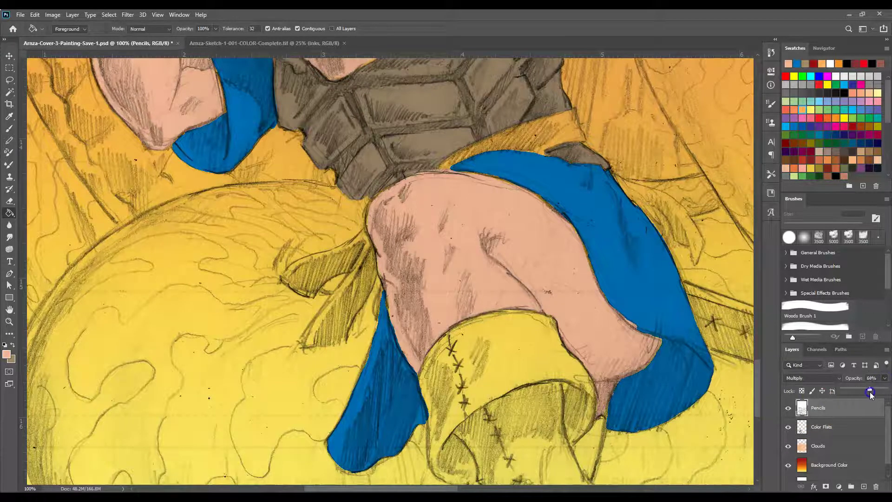
pyautogui.moveTo(870, 394); pyautogui.dragTo(868, 394)
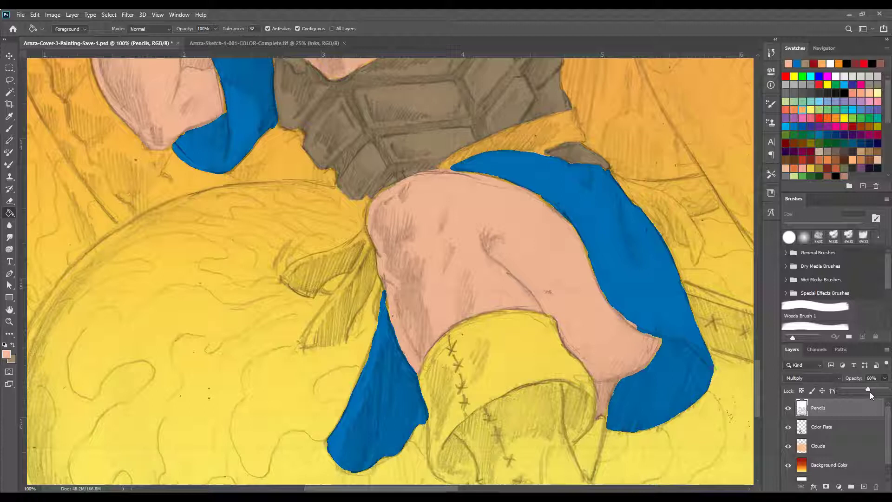
pyautogui.click(866, 389)
pyautogui.click(861, 426)
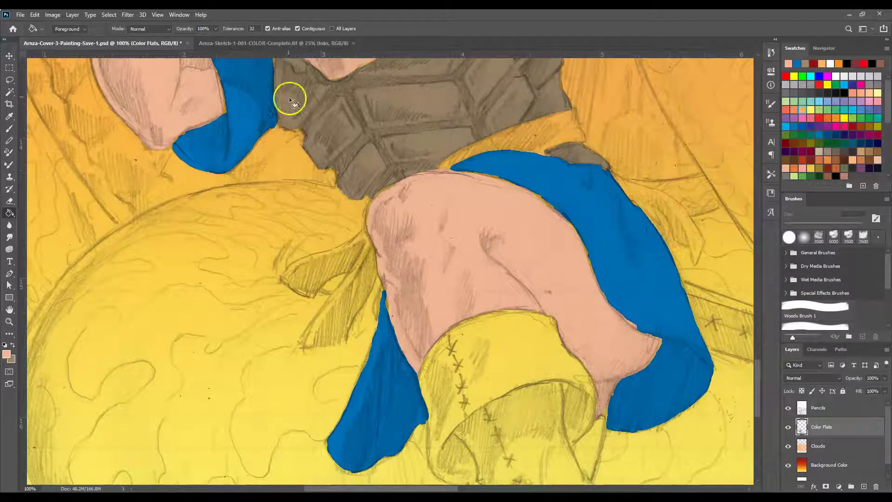
# Step: Outline the two small skin areas on either side of the boot in flesh, and fill them with the Paint Bucket
pyautogui.scroll(-3, 757, 377)
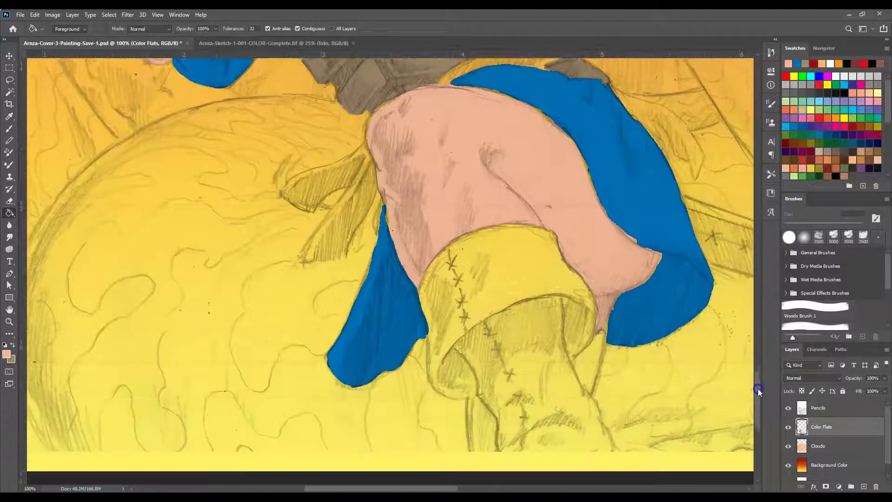
pyautogui.click(9, 139)
pyautogui.moveTo(602, 283)
pyautogui.mouseDown()
pyautogui.moveTo(596, 312)
pyautogui.moveTo(601, 286)
pyautogui.moveTo(573, 320)
pyautogui.moveTo(587, 348)
pyautogui.moveTo(579, 328)
pyautogui.moveTo(589, 344)
pyautogui.moveTo(604, 282)
pyautogui.moveTo(593, 346)
pyautogui.mouseUp()
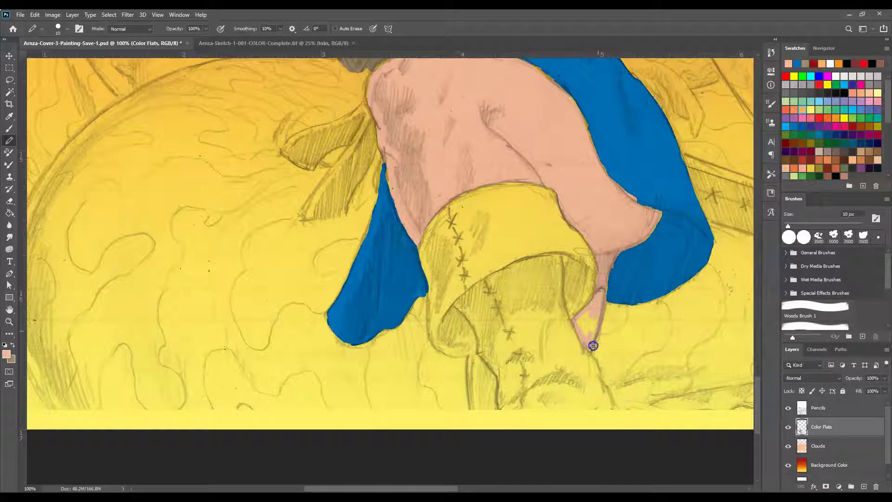
pyautogui.moveTo(469, 356); pyautogui.dragTo(470, 392)
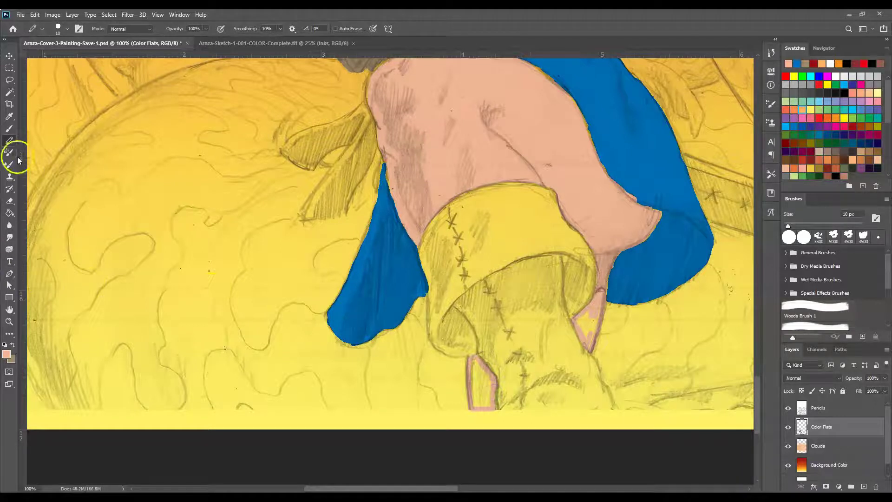
pyautogui.click(10, 213)
pyautogui.click(596, 314)
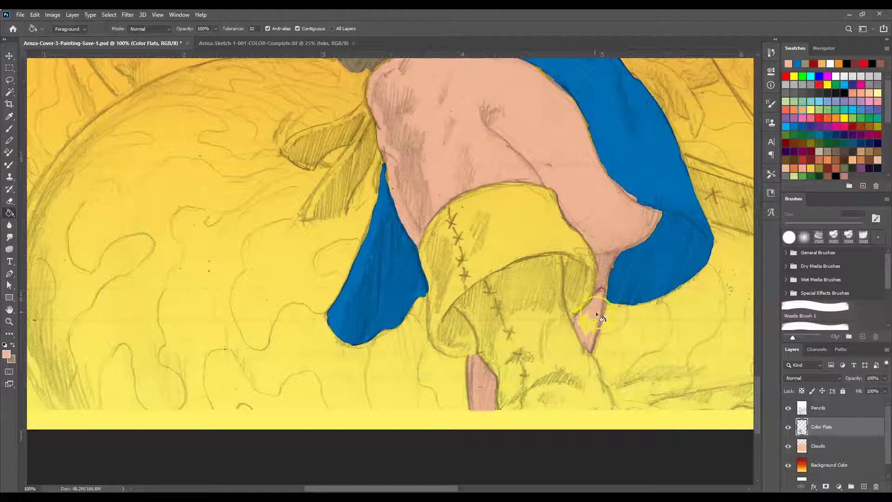
# Step: Paint over the remaining unfilled spots in the small skin area behind the boot with the flesh Pencil
pyautogui.click(9, 141)
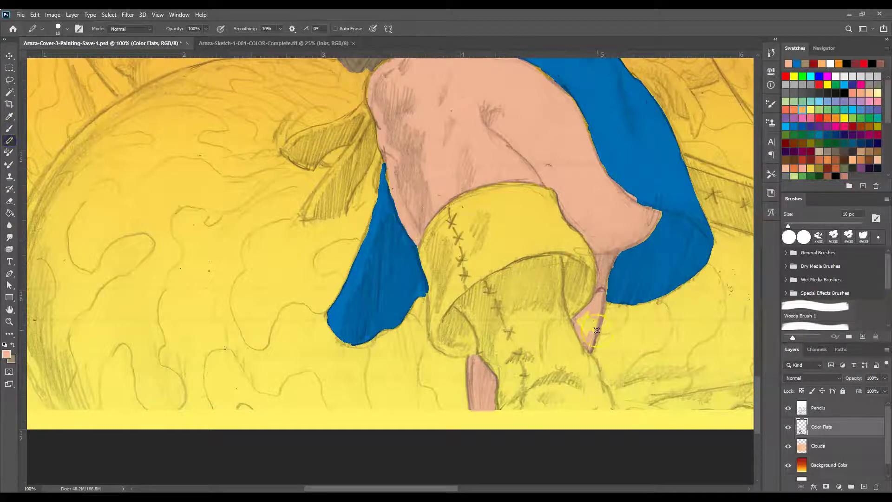
pyautogui.moveTo(601, 306)
pyautogui.mouseDown()
pyautogui.moveTo(587, 342)
pyautogui.moveTo(583, 328)
pyautogui.mouseUp()
pyautogui.click(586, 321)
pyautogui.hotkey('ctrl', '-')
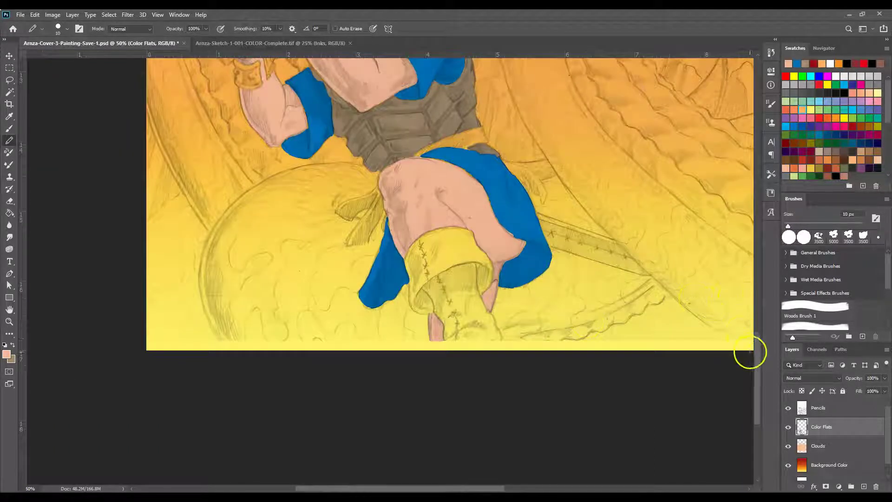
pyautogui.moveTo(758, 355); pyautogui.dragTo(764, 320)
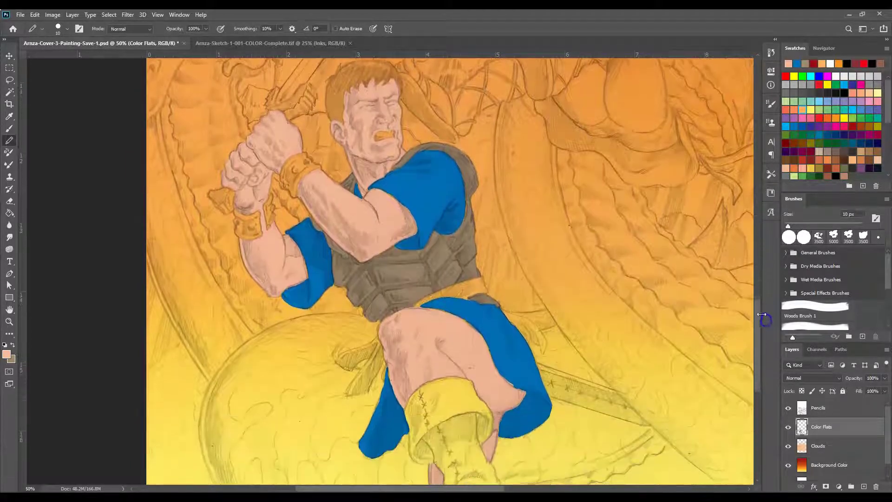
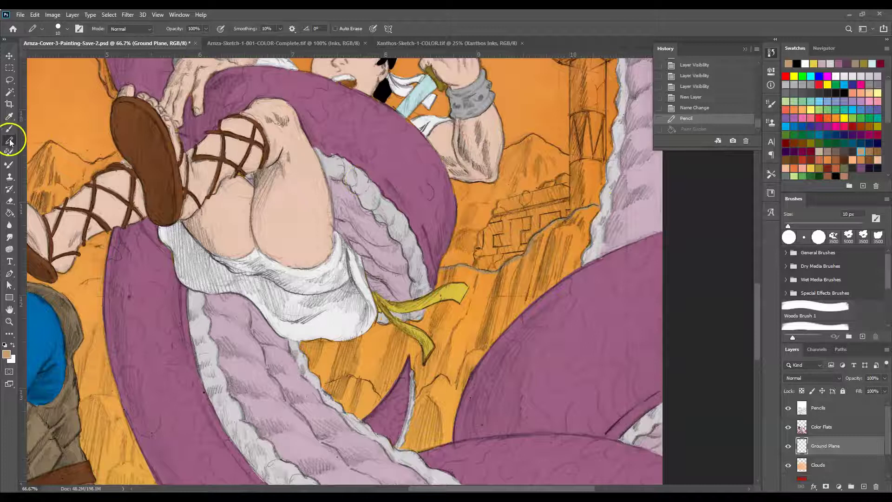
# Step: Hide the Color Flats layer and extend the tan Pencil horizon line to the canvas's right edge on the Ground Plane layer
pyautogui.click(600, 207)
pyautogui.click(597, 207)
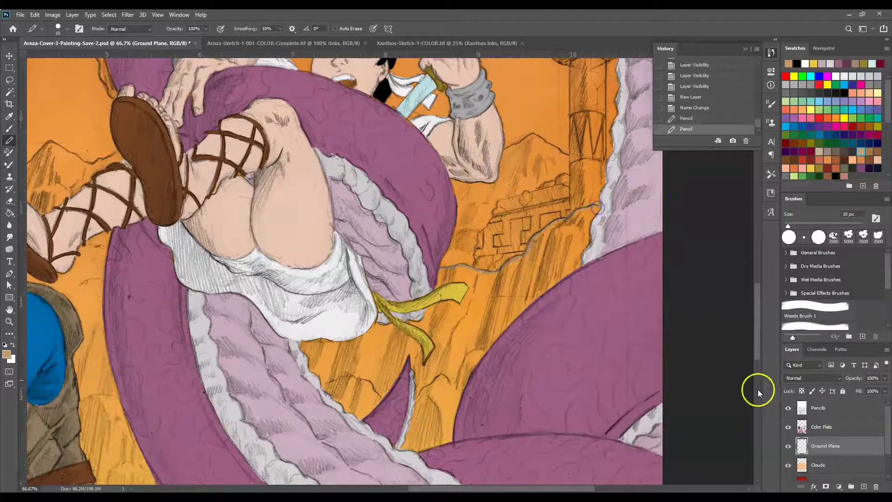
pyautogui.click(788, 427)
pyautogui.click(624, 199)
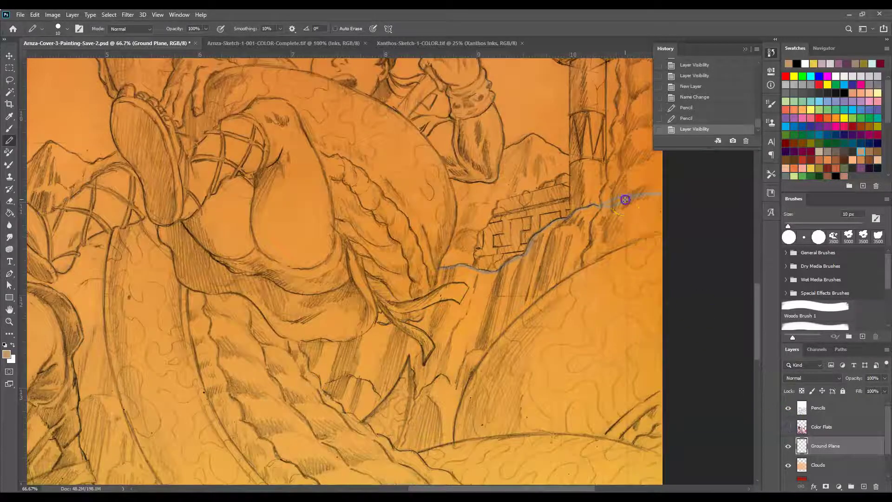
pyautogui.moveTo(632, 198); pyautogui.dragTo(659, 193)
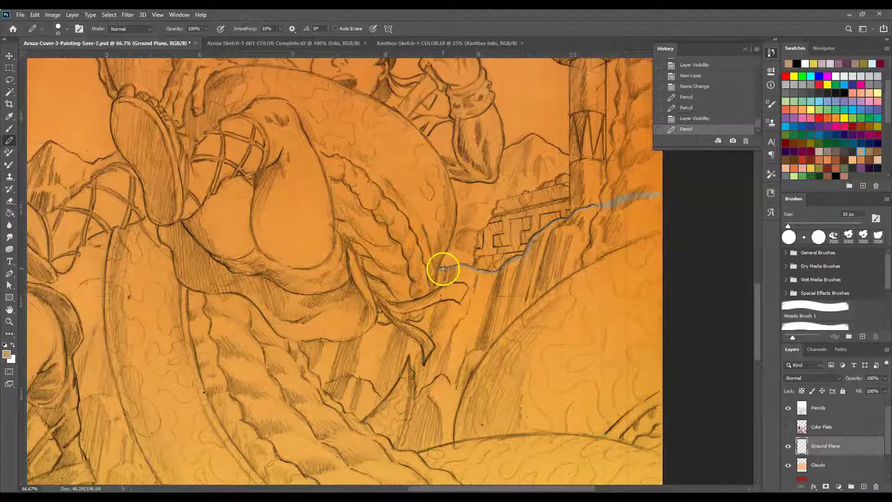
# Step: Continue the tan Pencil horizon line behind both figures and the sword hand to the canvas's left edge
pyautogui.moveTo(453, 489); pyautogui.dragTo(374, 489)
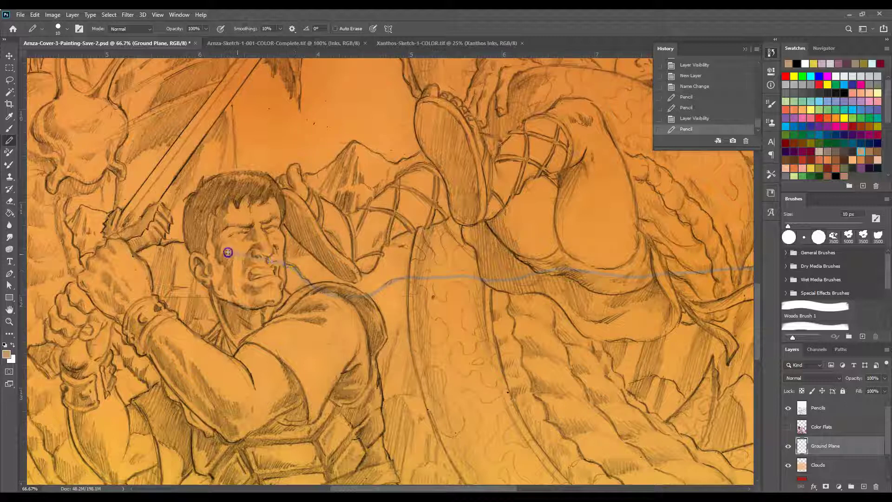
pyautogui.moveTo(143, 251); pyautogui.dragTo(132, 254)
pyautogui.moveTo(402, 486); pyautogui.dragTo(335, 486)
pyautogui.moveTo(403, 253); pyautogui.dragTo(377, 259)
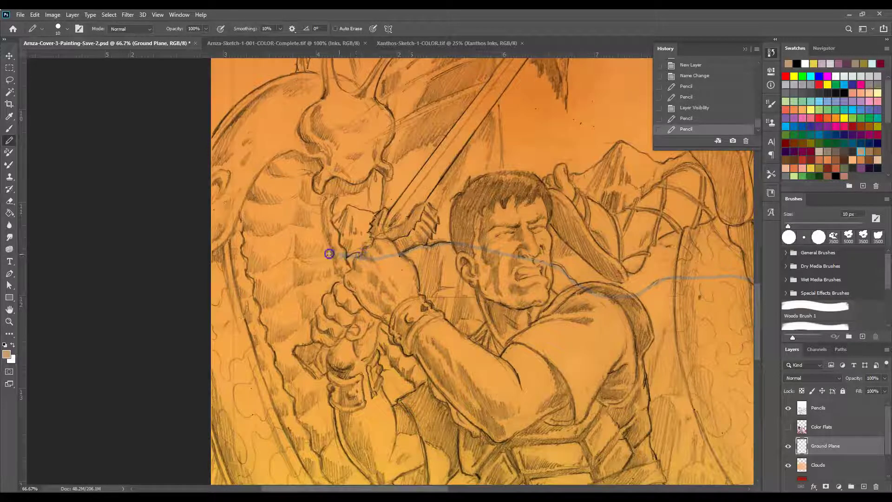
pyautogui.moveTo(180, 314); pyautogui.dragTo(182, 313)
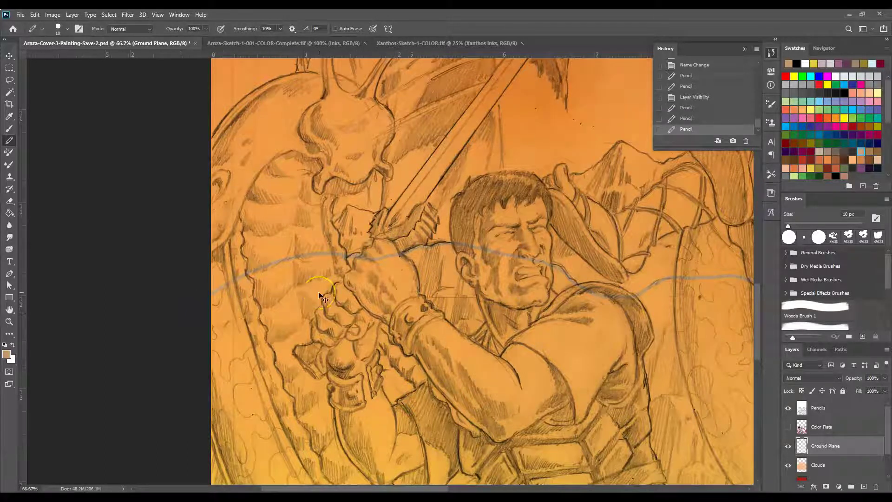
# Step: Fill the ground below the horizon line with tan using the Paint Bucket, and show the Color Flats layer again
pyautogui.hotkey('ctrl', '-')
pyautogui.hotkey('ctrl', '-')
pyautogui.hotkey('ctrl', '-')
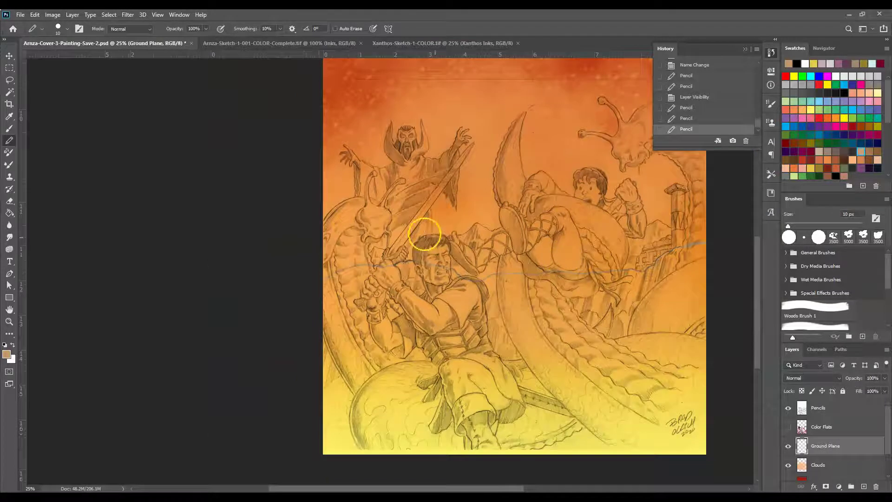
pyautogui.click(9, 213)
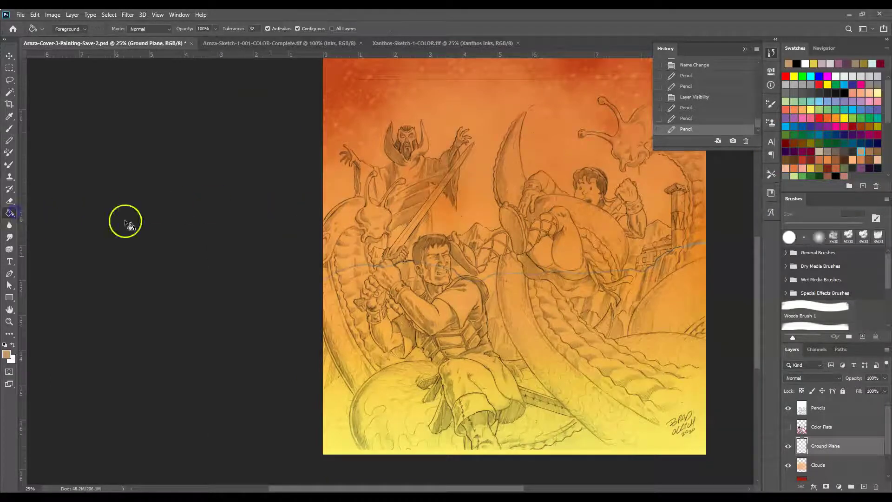
pyautogui.click(532, 348)
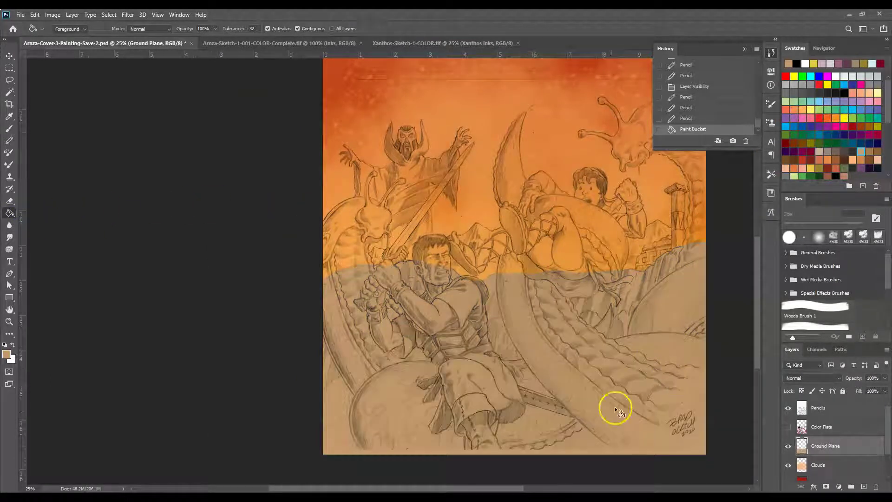
pyautogui.click(788, 427)
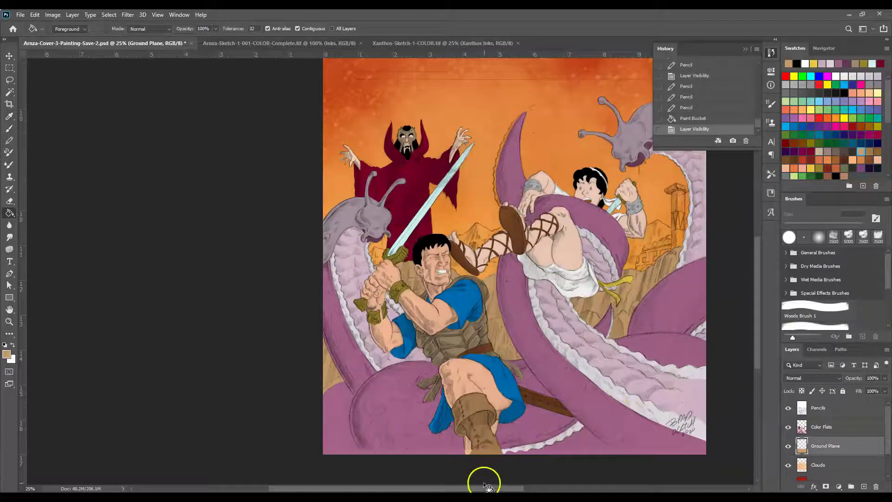
# Step: Pick the pale cyan swatch and lighten it to e0eded as the foreground colour for the distant mountains
pyautogui.moveTo(492, 488); pyautogui.dragTo(533, 488)
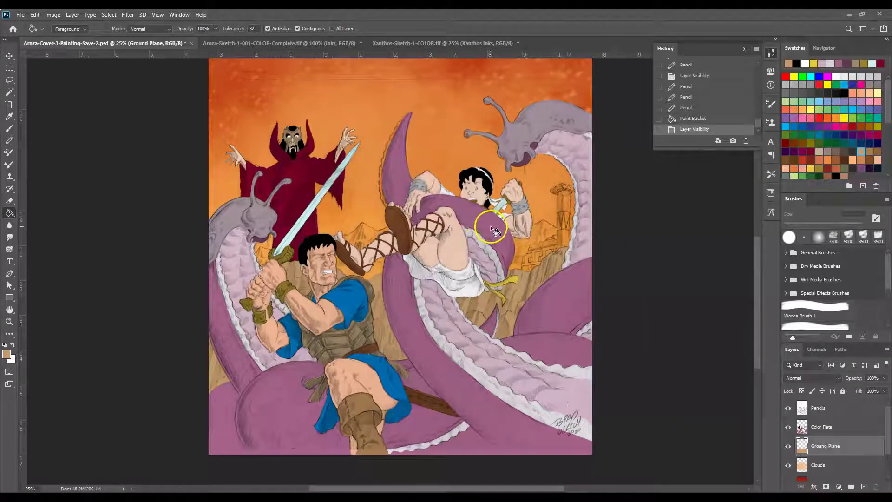
pyautogui.click(9, 321)
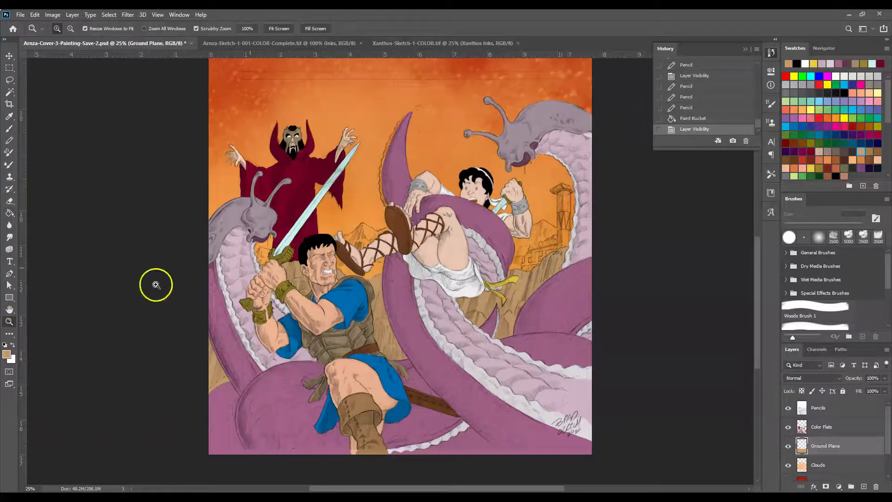
pyautogui.click(564, 234)
pyautogui.click(565, 235)
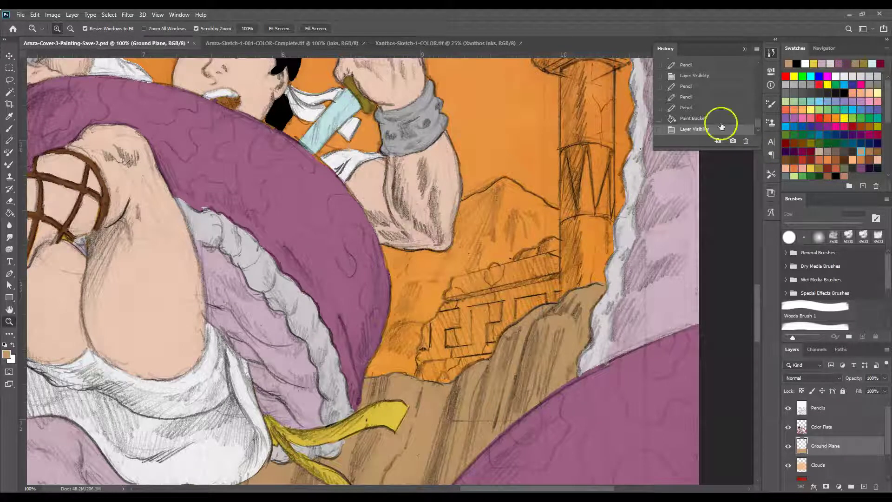
pyautogui.click(872, 64)
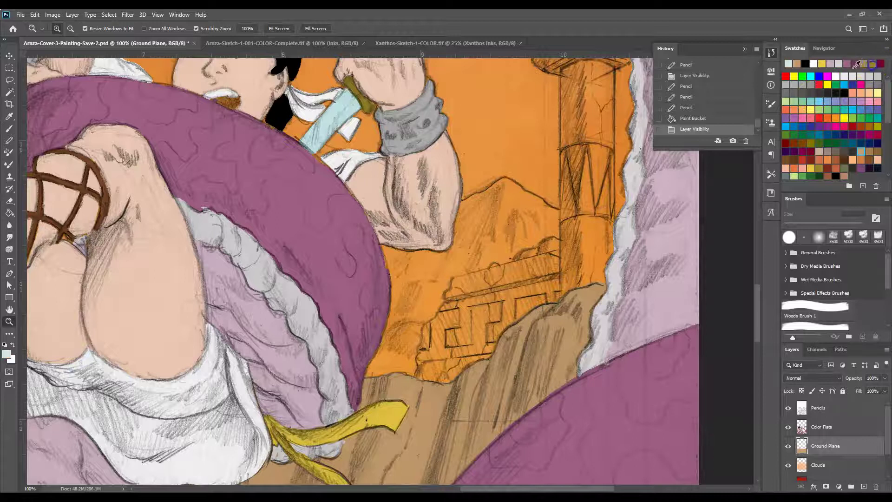
pyautogui.click(7, 357)
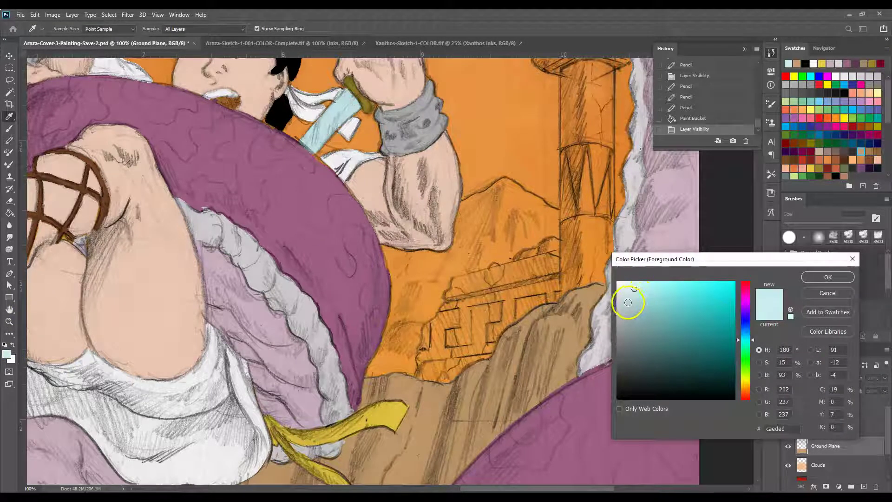
pyautogui.moveTo(623, 293); pyautogui.dragTo(624, 295)
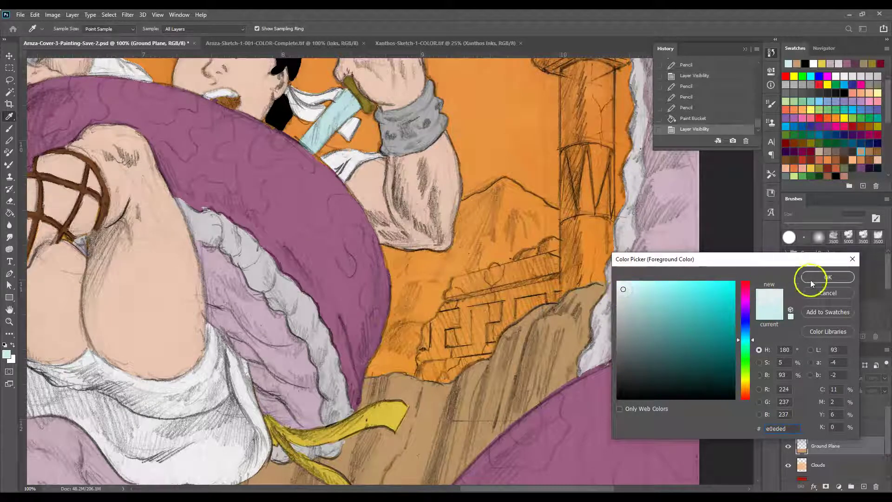
pyautogui.click(826, 278)
pyautogui.press('z')
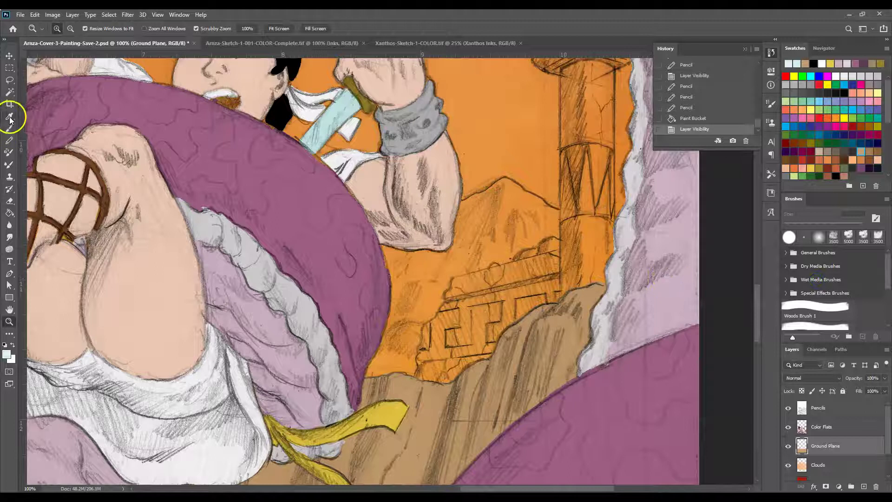
# Step: Outline the distant mountain's ridge and its border along the pillar and ruined building with the pale e0eded Pencil
pyautogui.click(9, 140)
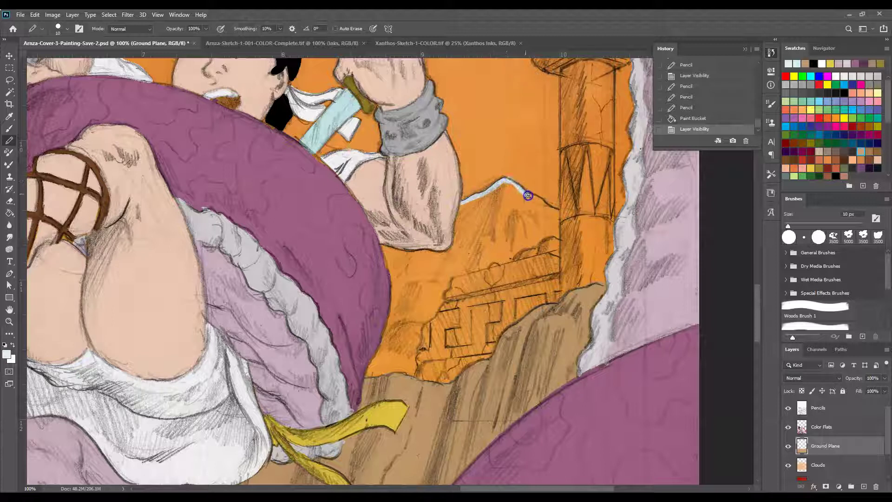
pyautogui.moveTo(556, 210); pyautogui.dragTo(559, 212)
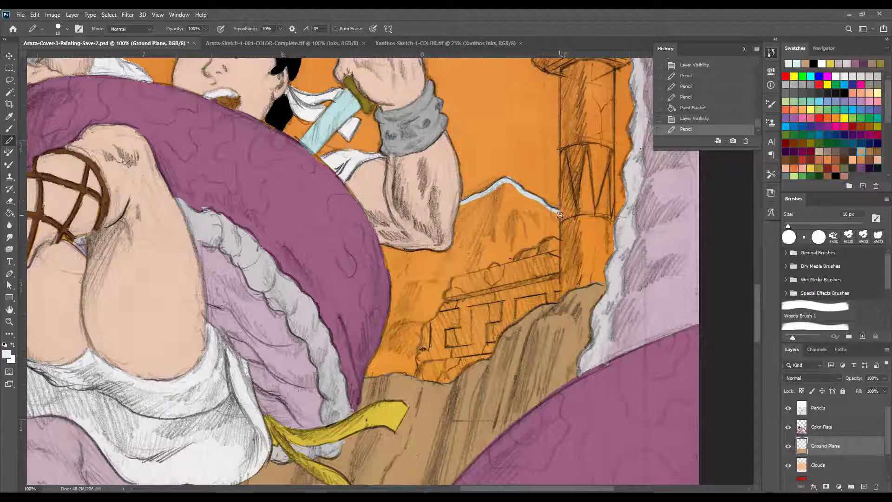
pyautogui.click(557, 237)
pyautogui.click(557, 235)
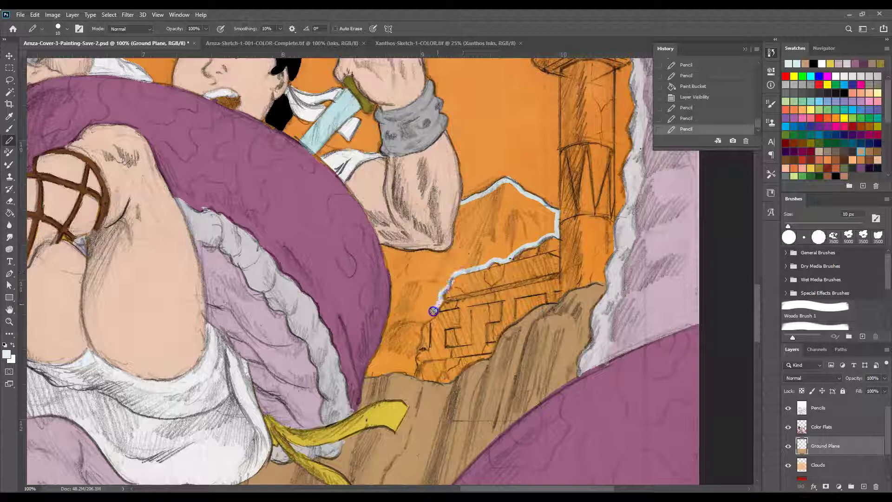
pyautogui.moveTo(412, 372); pyautogui.dragTo(412, 372)
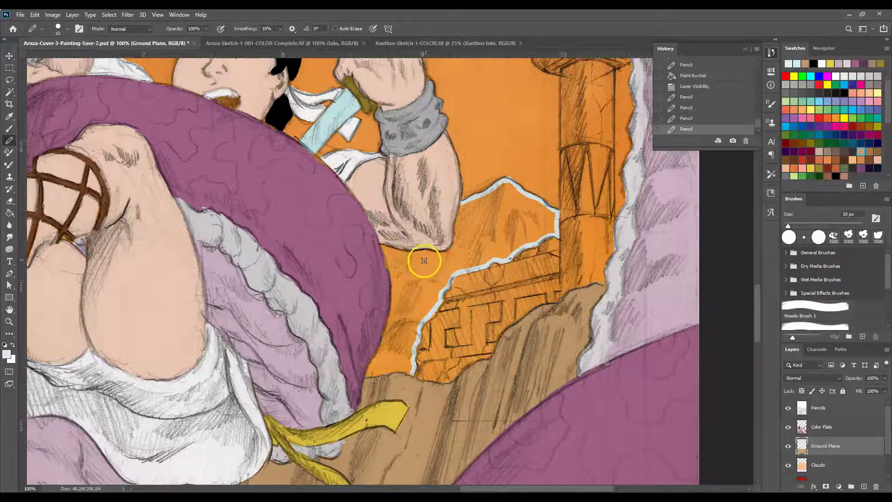
# Step: Close the pale mountain outline along the raised arm's elbow and the purple coil, and fill it with the Paint Bucket
pyautogui.moveTo(459, 214); pyautogui.dragTo(460, 215)
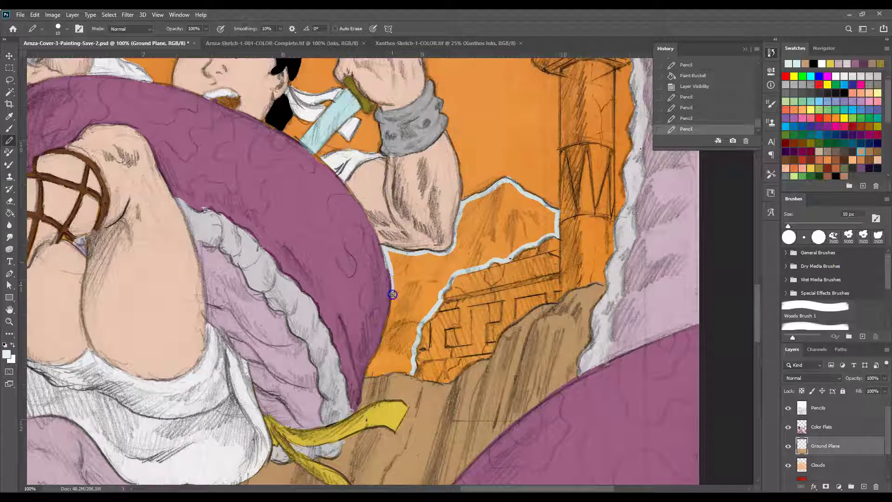
pyautogui.moveTo(367, 378); pyautogui.dragTo(367, 378)
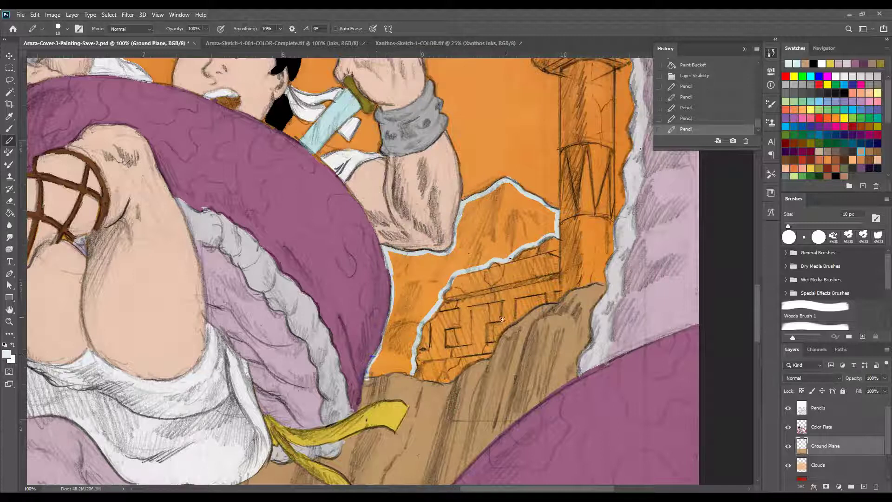
pyautogui.click(9, 213)
pyautogui.click(400, 342)
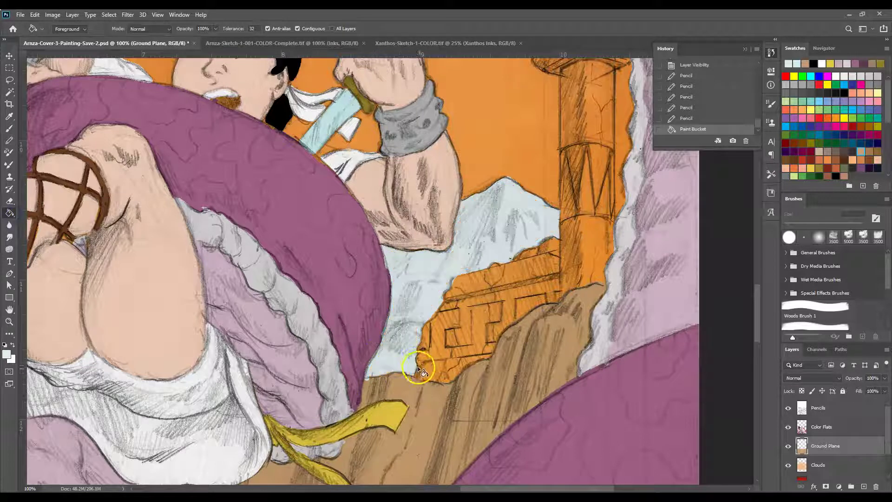
# Step: Outline the ridge of the mountain between the swordsman's head and the sandal in pale e0eded, including the edge beside his face
pyautogui.moveTo(486, 486); pyautogui.dragTo(474, 487)
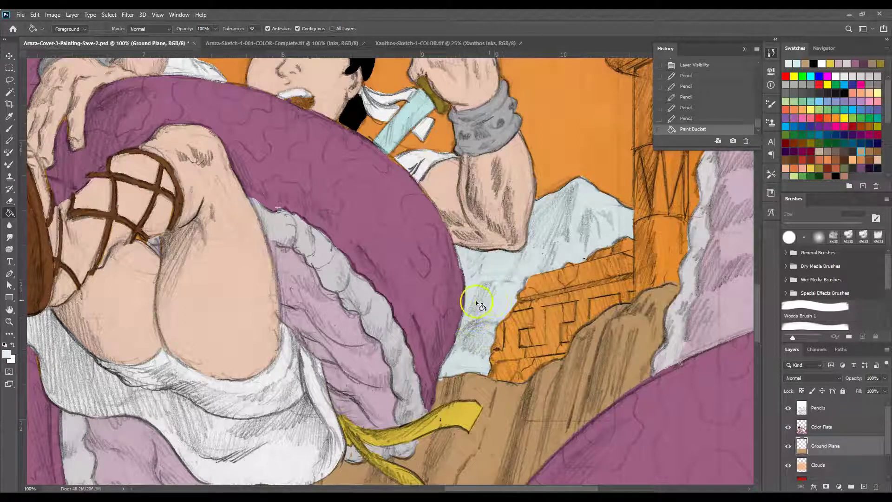
pyautogui.moveTo(513, 485); pyautogui.dragTo(389, 485)
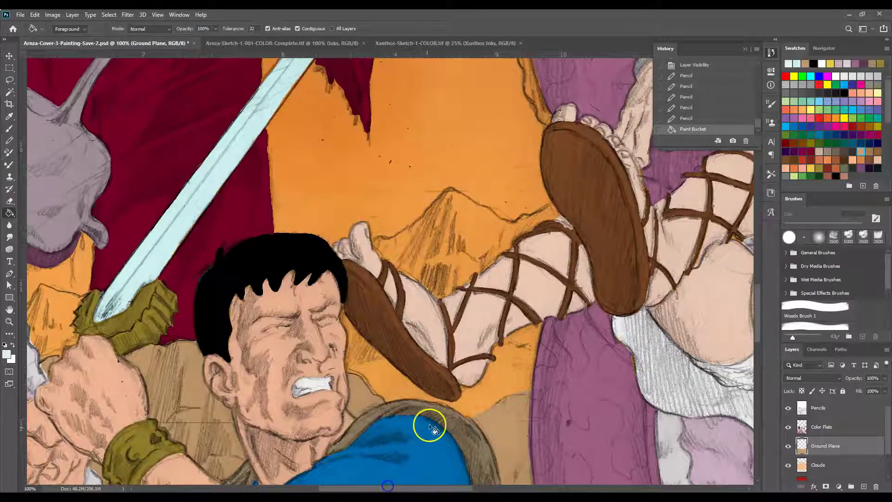
pyautogui.click(9, 129)
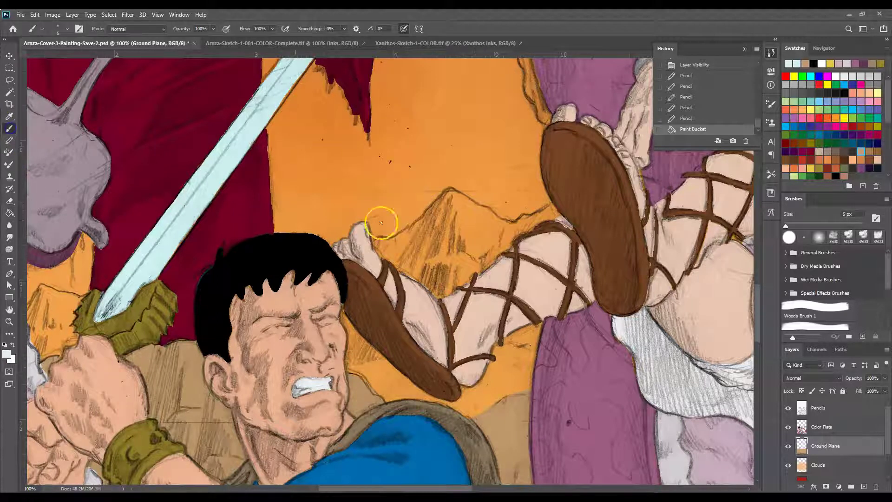
pyautogui.click(10, 140)
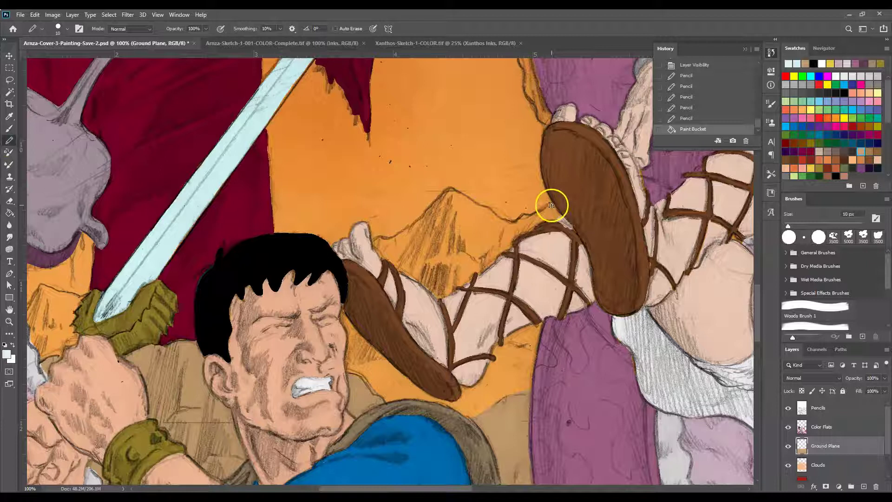
pyautogui.moveTo(450, 190); pyautogui.dragTo(430, 210)
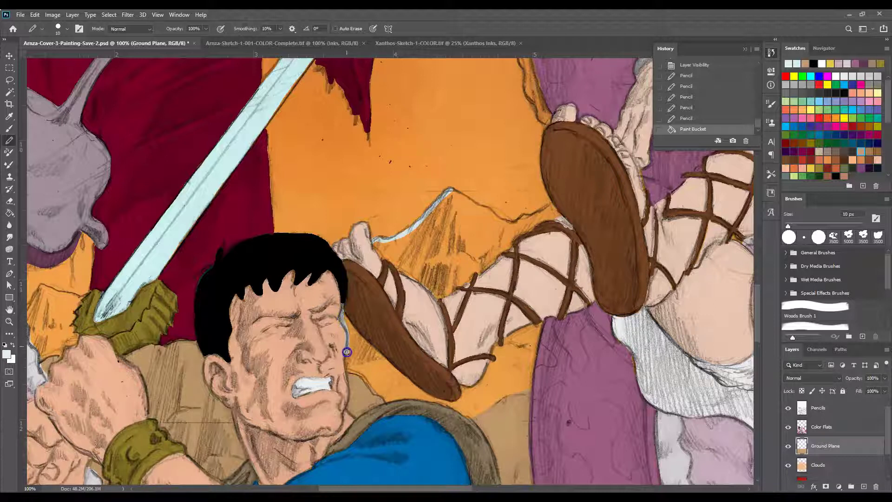
pyautogui.moveTo(450, 190); pyautogui.dragTo(467, 202)
pyautogui.moveTo(511, 226); pyautogui.dragTo(521, 224)
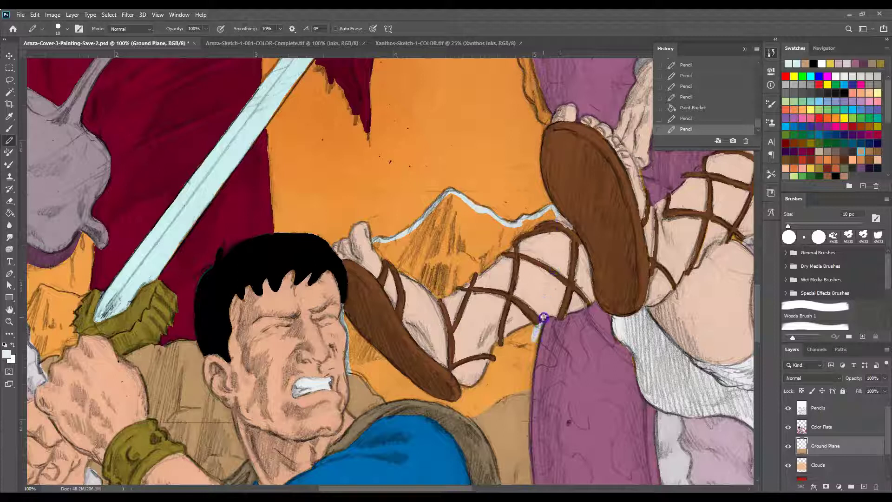
# Step: Close the pale outline along the purple coil below the laced leg, and fill this mountain with the Paint Bucket
pyautogui.moveTo(528, 391); pyautogui.dragTo(529, 393)
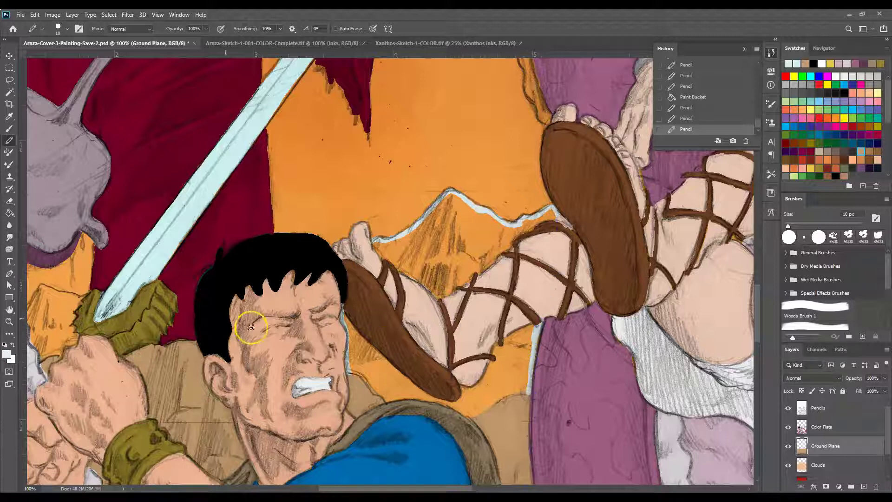
pyautogui.click(9, 212)
pyautogui.click(442, 254)
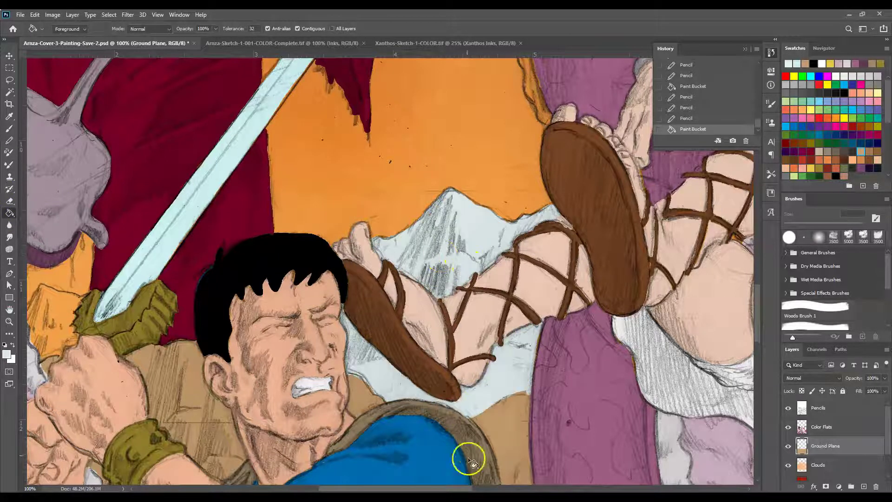
# Step: Sample the ground's tan colour and outline the small mountain between the left creature's neck and the sword hilt with the 10 px Pencil
pyautogui.click(516, 489)
pyautogui.moveTo(501, 488); pyautogui.dragTo(270, 489)
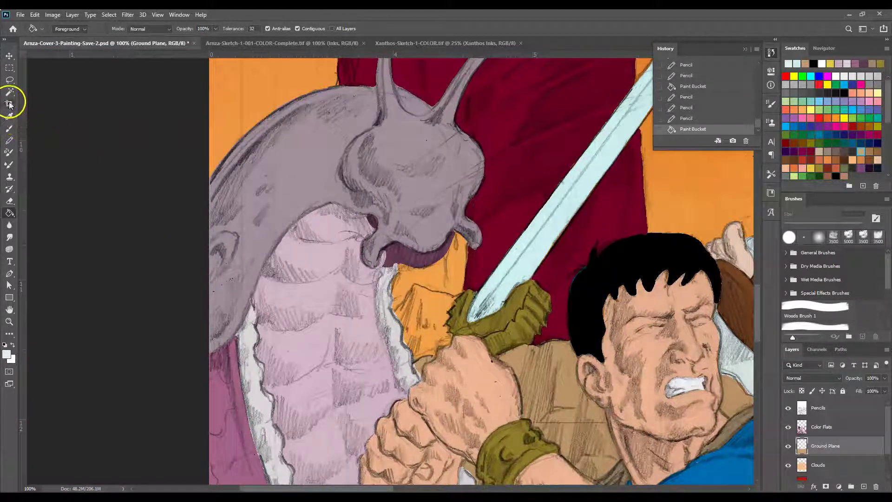
pyautogui.click(9, 120)
pyautogui.click(10, 140)
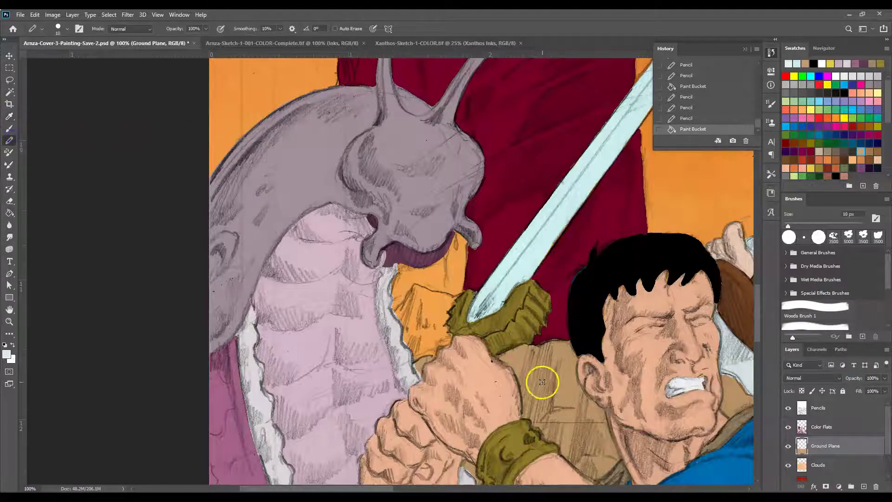
pyautogui.click(10, 117)
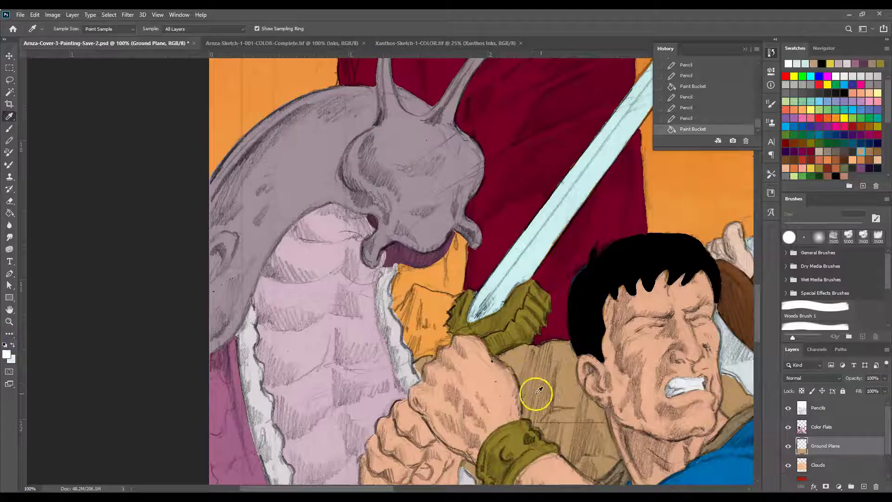
pyautogui.click(567, 379)
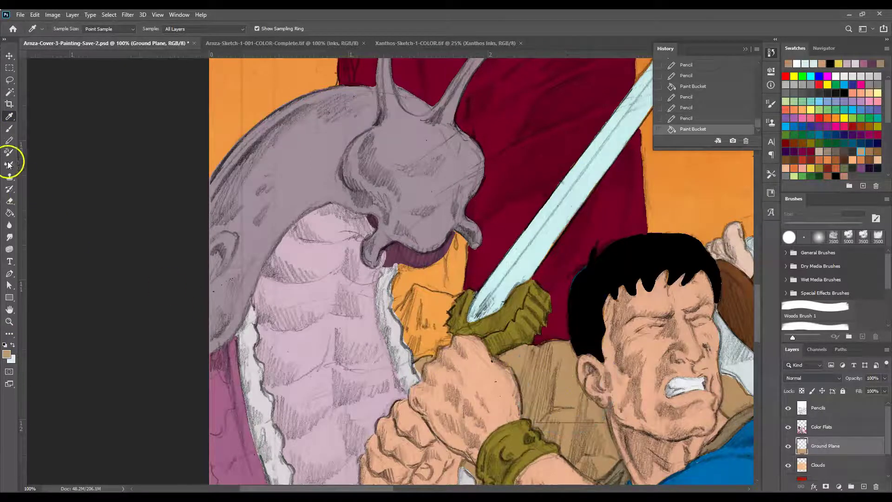
pyautogui.click(9, 140)
pyautogui.moveTo(429, 285); pyautogui.dragTo(397, 314)
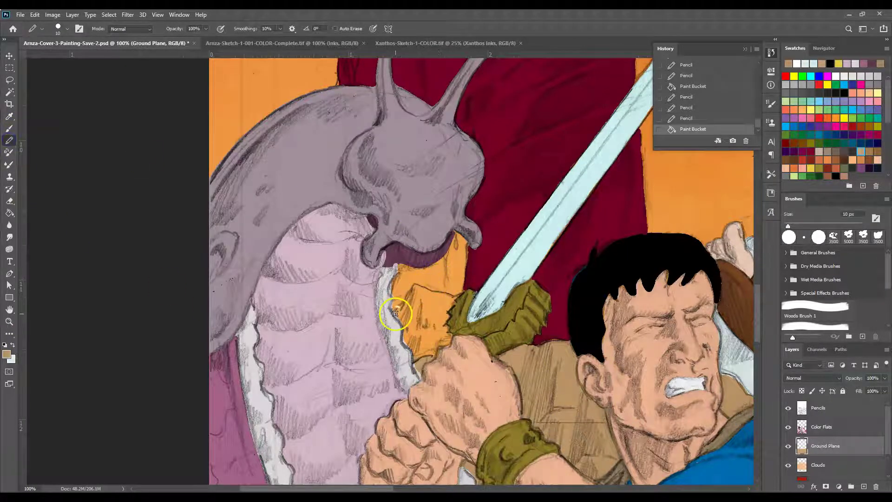
pyautogui.rightClick(395, 314)
pyautogui.press('Escape')
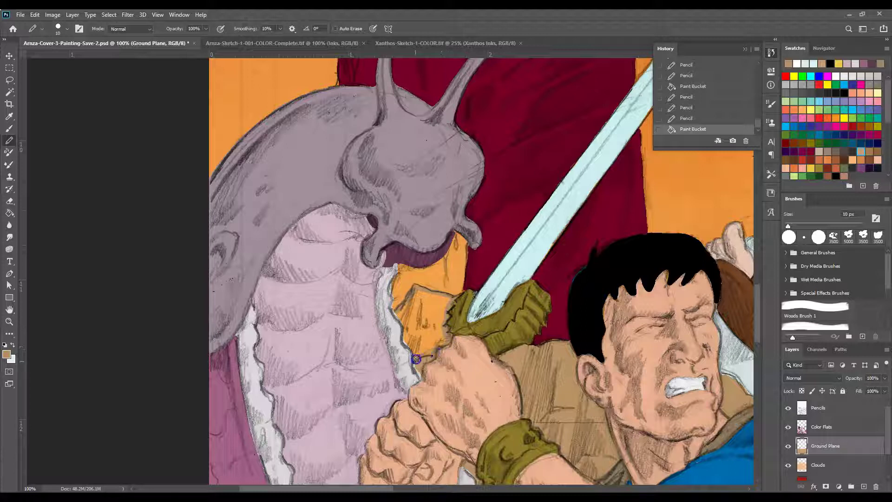
pyautogui.click(397, 284)
# Step: Swap to the pale mountain colour and fill the inside of the small tan outline beside the sword hilt with the Paint Bucket
pyautogui.scroll(-1, 397, 285)
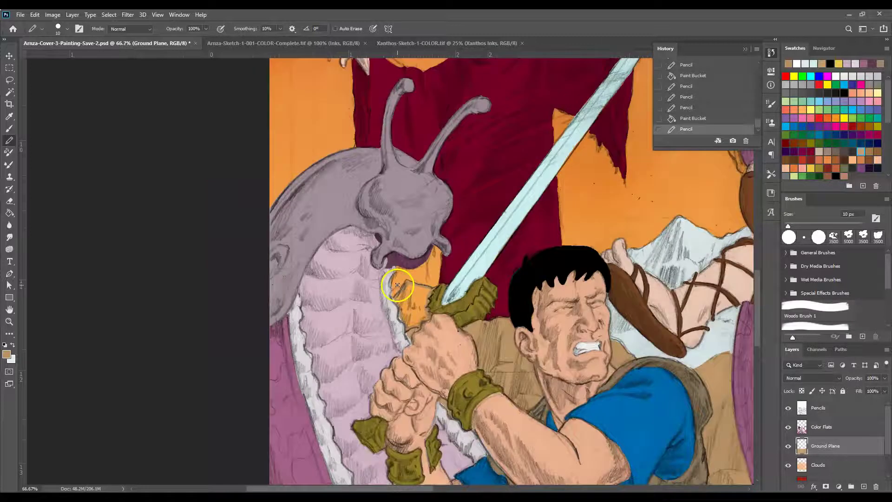
pyautogui.scroll(-1, 398, 288)
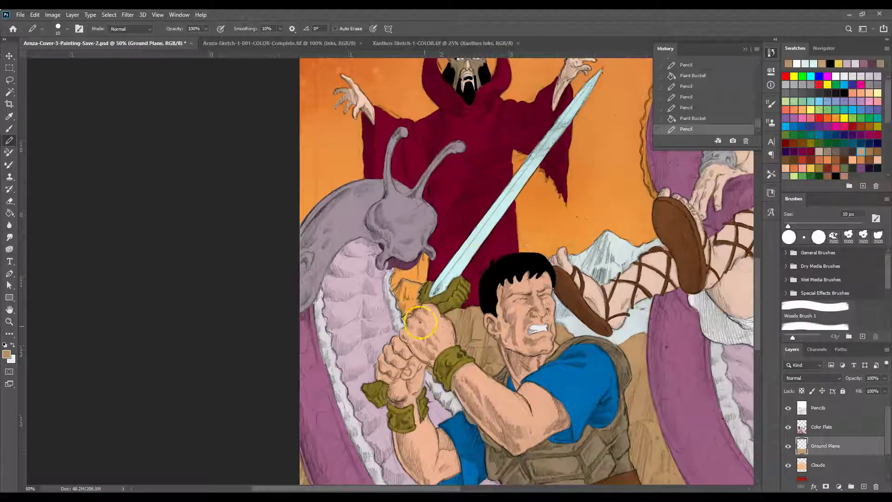
pyautogui.click(13, 348)
pyautogui.click(9, 321)
pyautogui.click(427, 291)
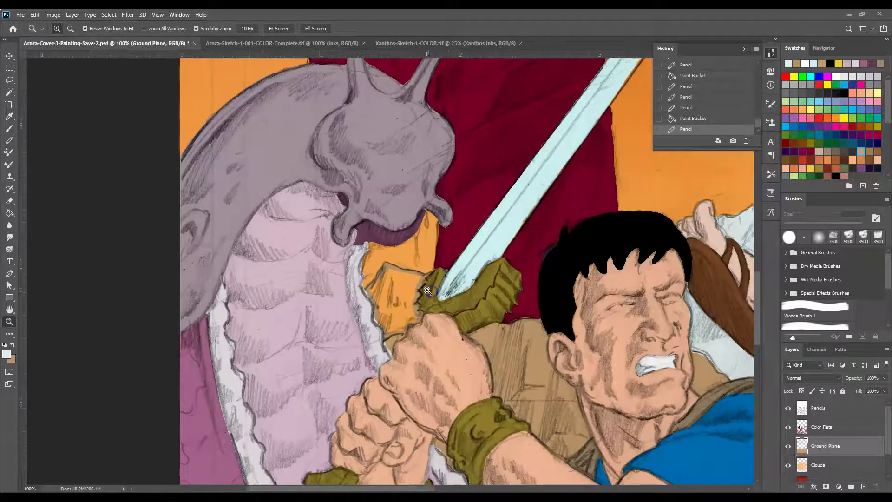
pyautogui.click(426, 290)
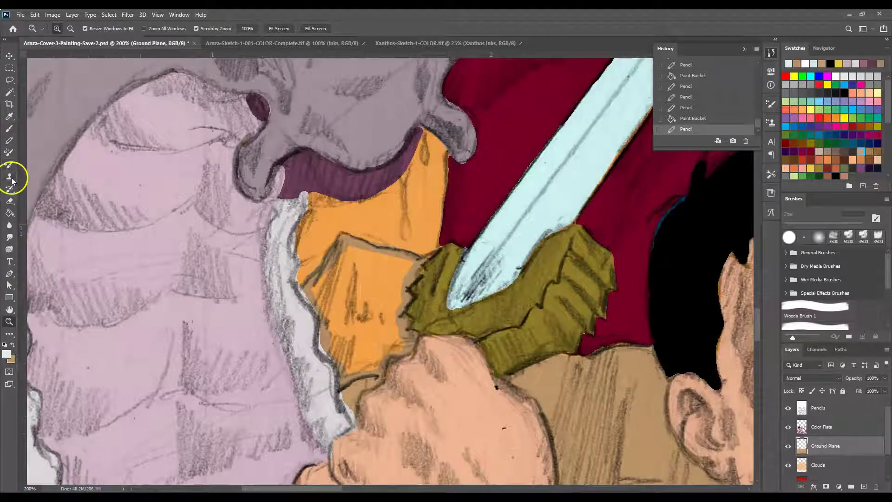
pyautogui.click(9, 213)
pyautogui.click(374, 308)
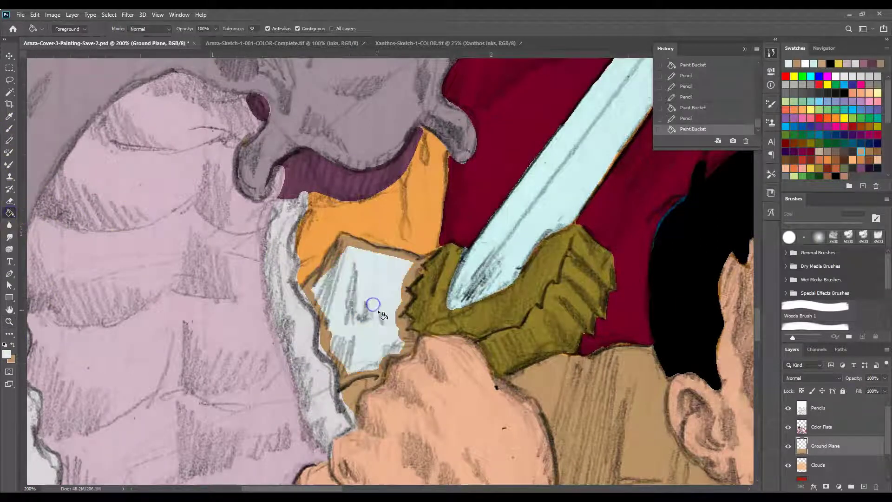
# Step: Try to recolour the small mountain's tan outline pale with the Paint Bucket, and undo that fill
pyautogui.click(405, 322)
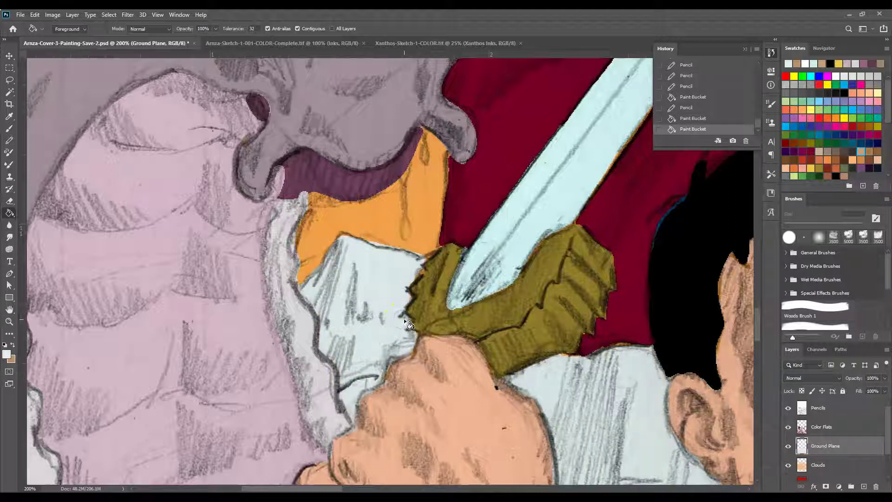
pyautogui.click(36, 15)
pyautogui.click(48, 24)
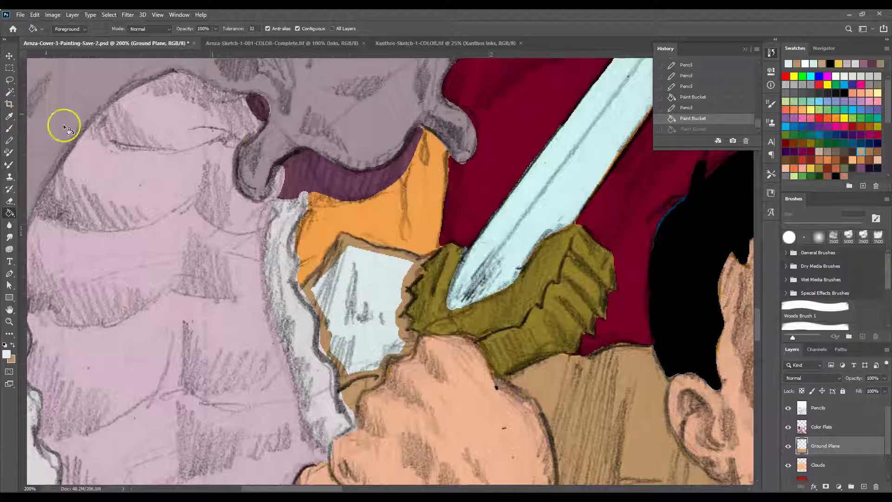
# Step: Paint over the small mountain's tan outline in the pale colour with the Pencil, along the hilt, fist, creature's neck and ridge
pyautogui.click(9, 139)
pyautogui.moveTo(419, 265); pyautogui.dragTo(412, 275)
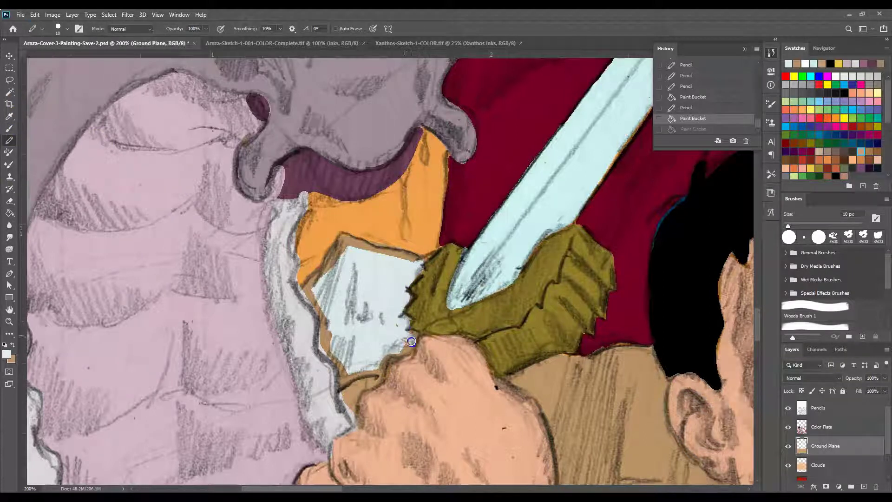
pyautogui.moveTo(377, 375); pyautogui.dragTo(379, 371)
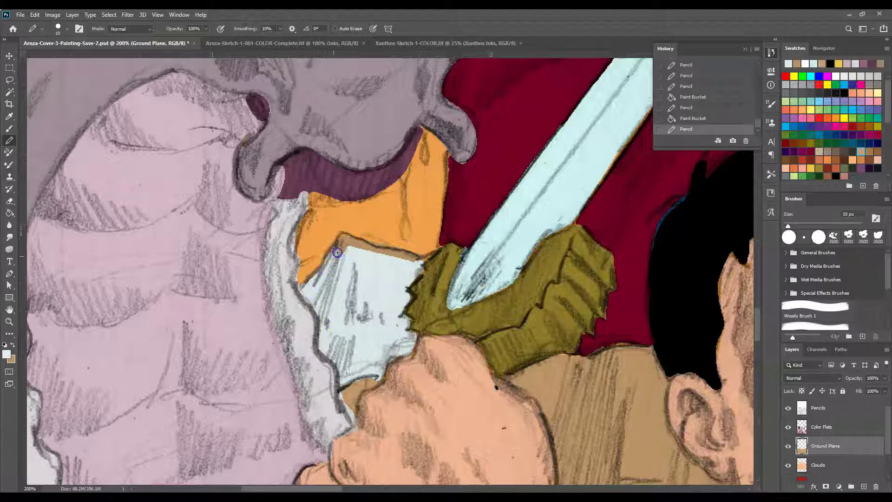
pyautogui.click(424, 259)
pyautogui.click(390, 355)
pyautogui.click(571, 394)
# Step: Review the whole cover, hiding the Pencils layer to check the colour flats alone and showing it again
pyautogui.hotkey('ctrl', '-')
pyautogui.hotkey('ctrl', '-')
pyautogui.hotkey('ctrl', '-')
pyautogui.hotkey('ctrl', '-')
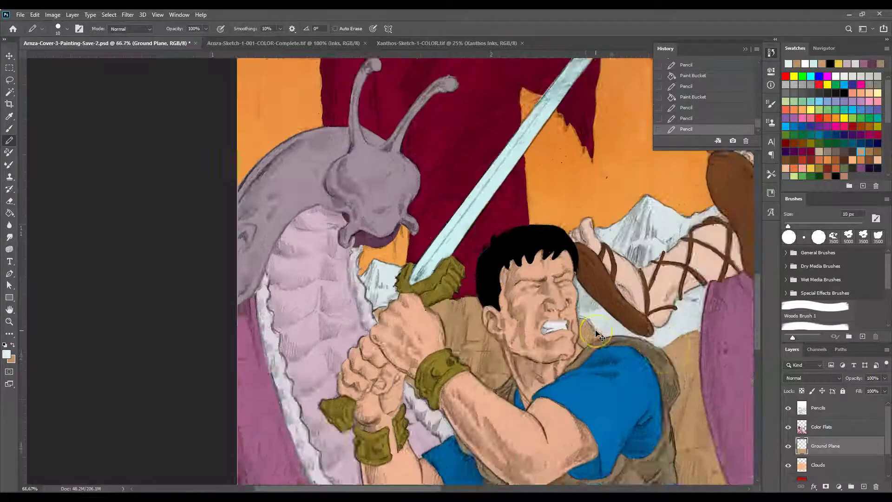
pyautogui.hotkey('ctrl', '-')
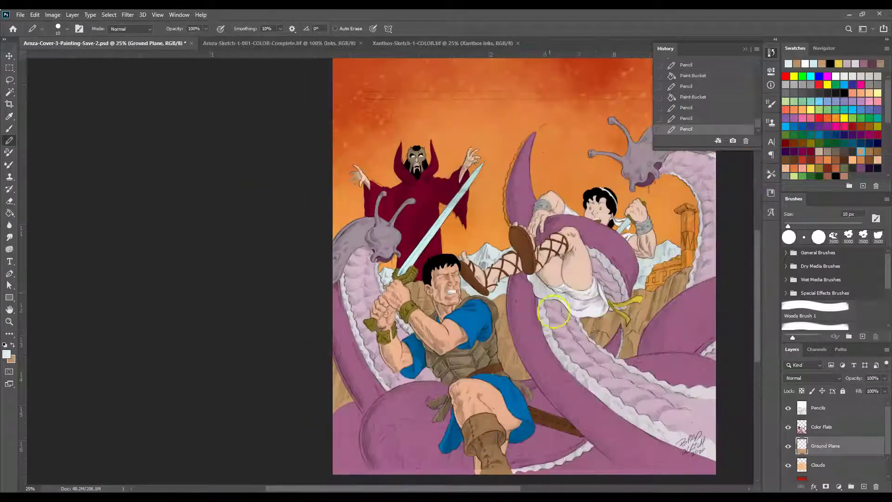
pyautogui.moveTo(483, 488); pyautogui.dragTo(540, 487)
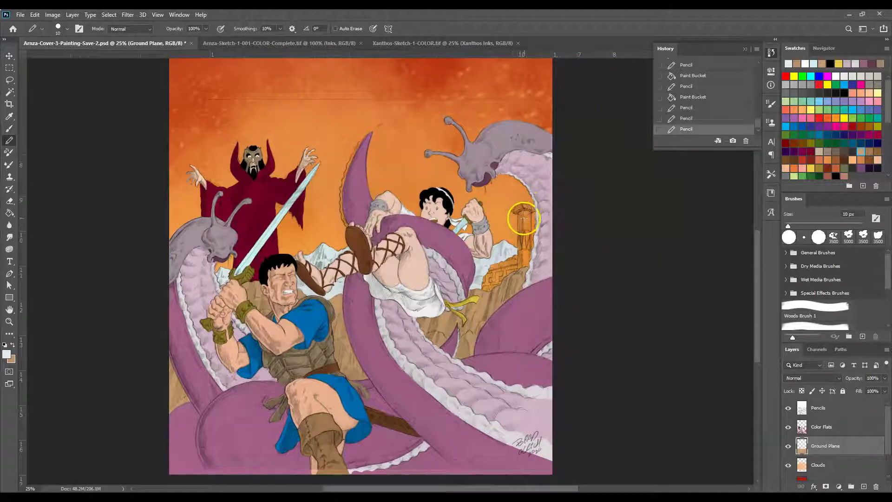
pyautogui.click(9, 322)
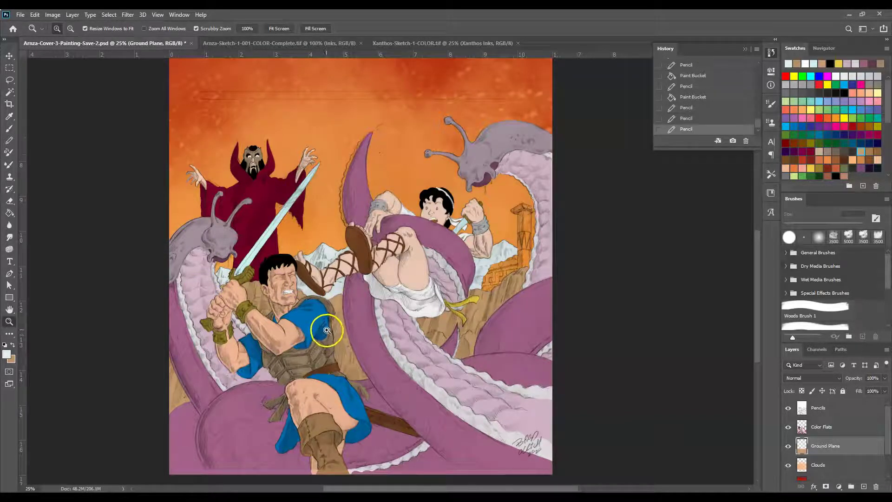
pyautogui.click(788, 409)
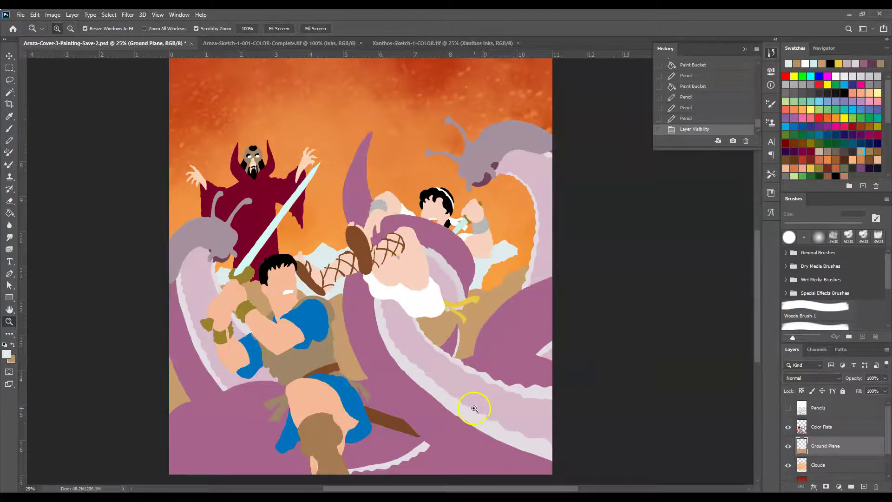
pyautogui.click(785, 408)
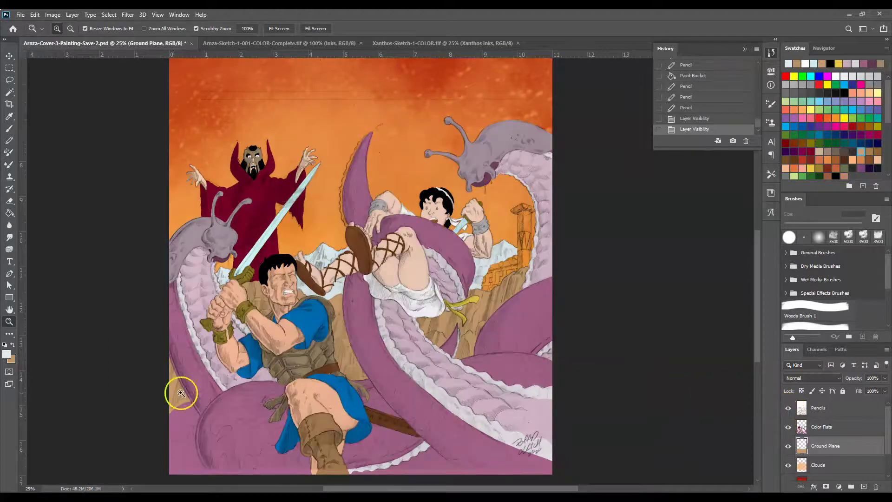